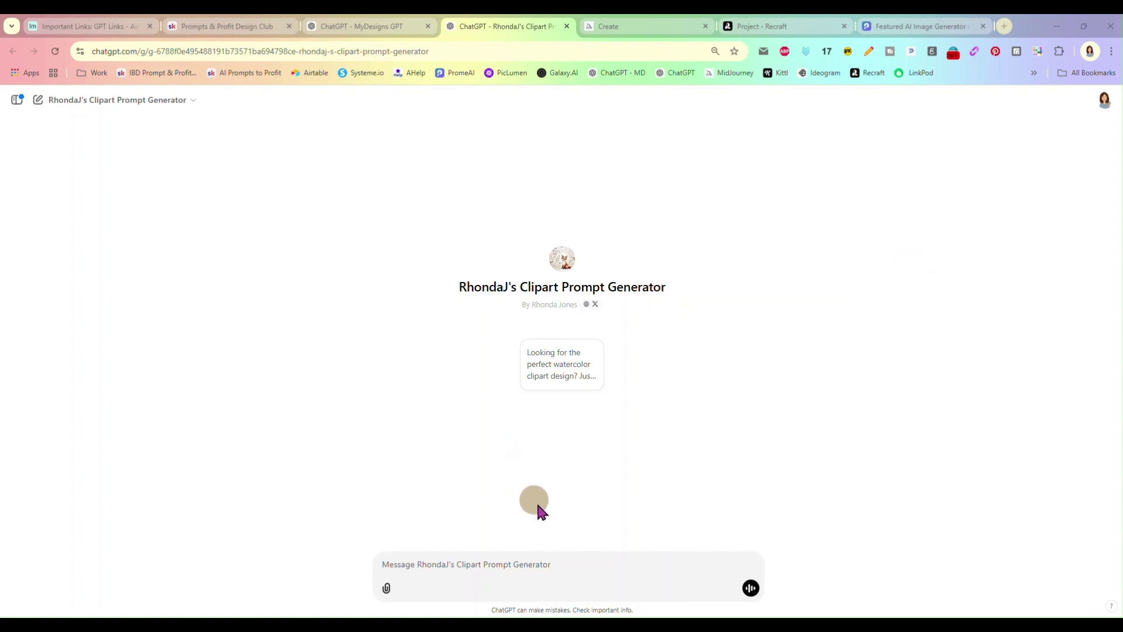
Ask the clipart prompt generator for a prompt on the subject "bicycle".
left_click(568, 568)
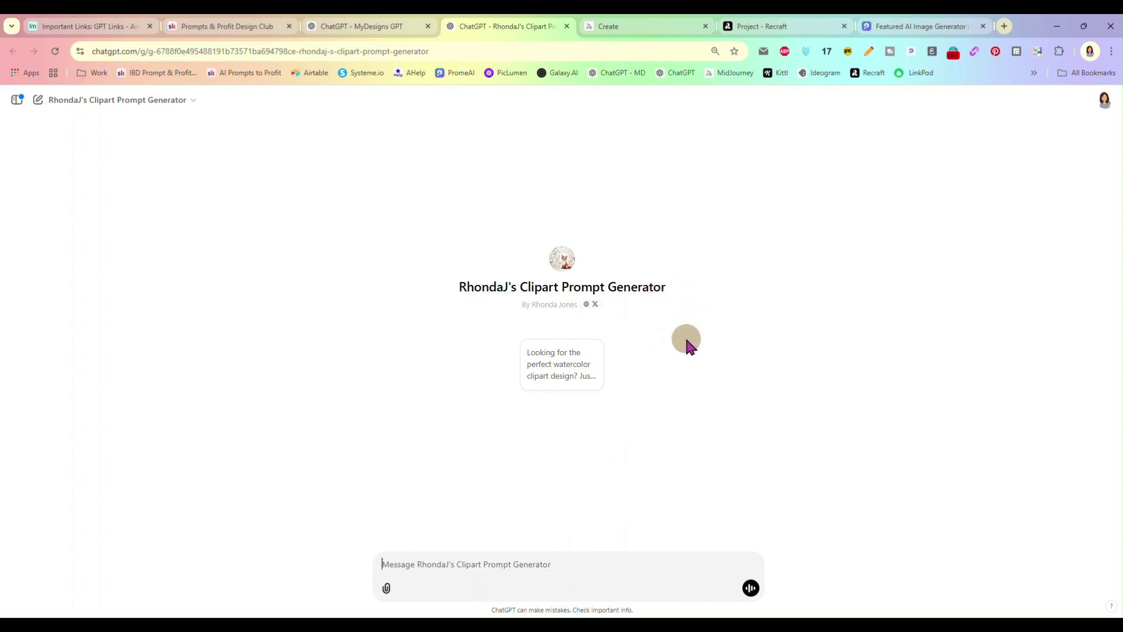
left_click(648, 557)
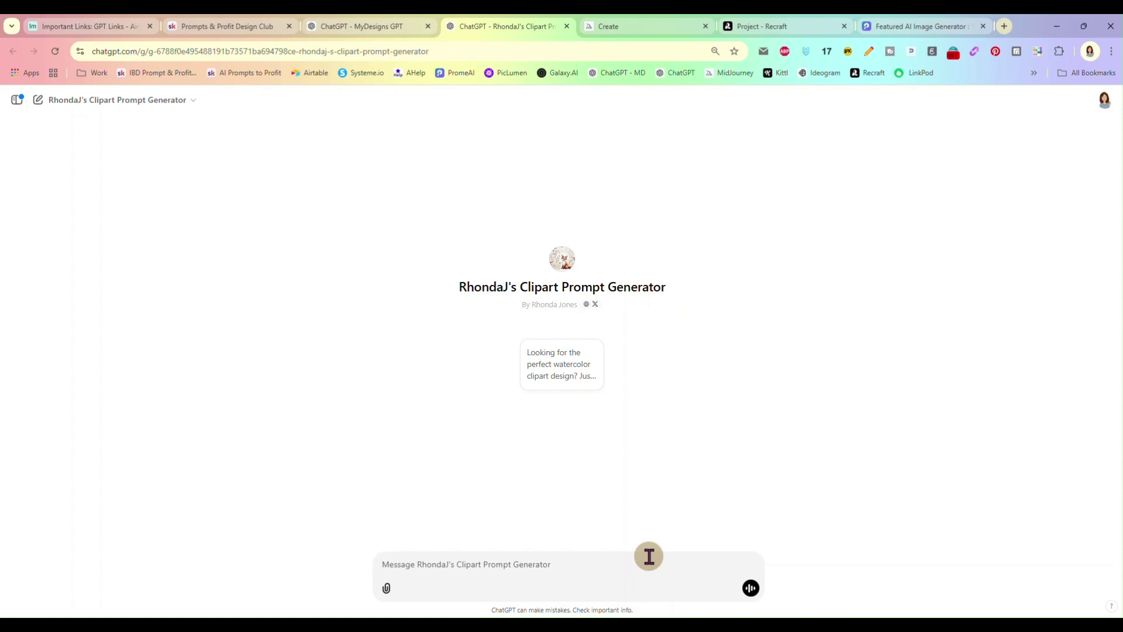
type("b")
key("BackSpace")
type("bicycle")
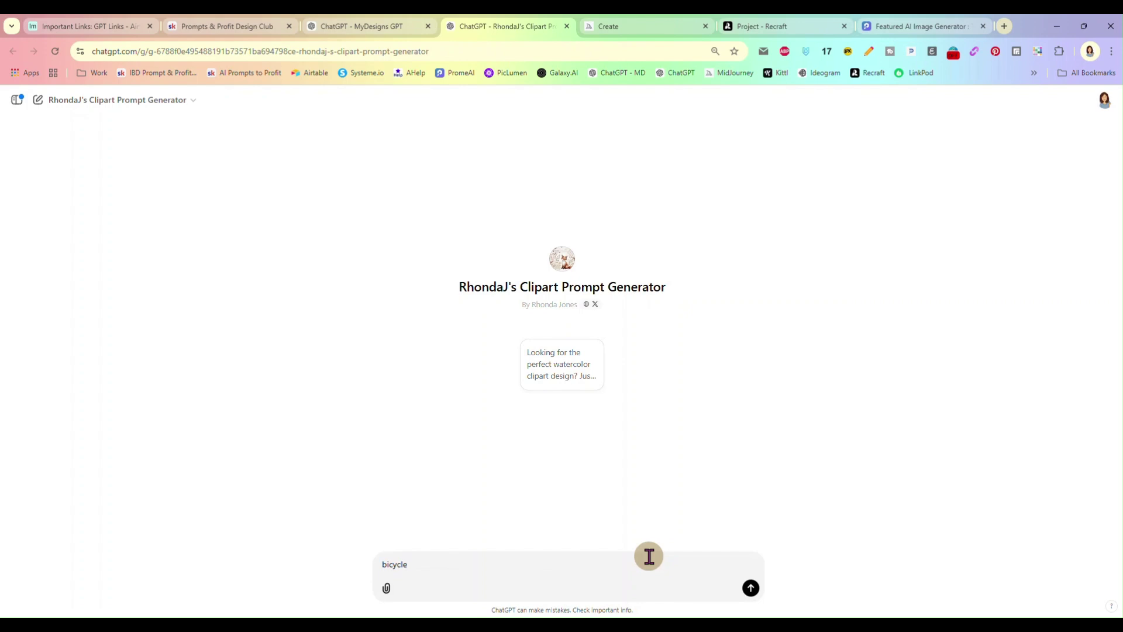
key("Return")
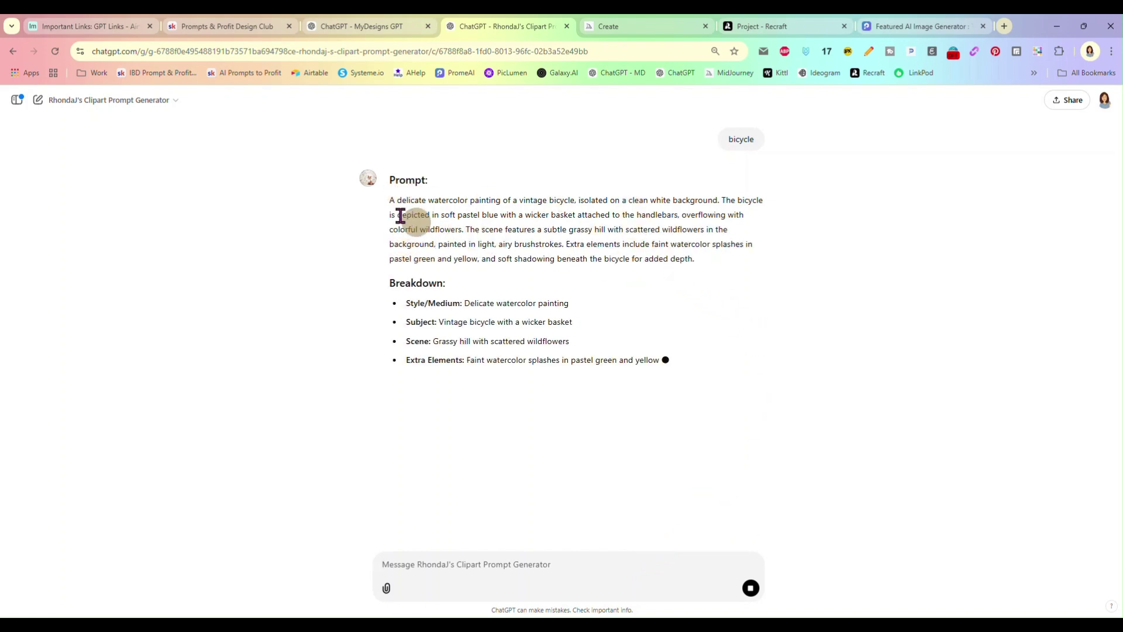
Copy the full text of the generated vintage bicycle prompt, without the breakdown.
left_click_drag(390, 200, 691, 259)
right_click(632, 226)
left_click(651, 241)
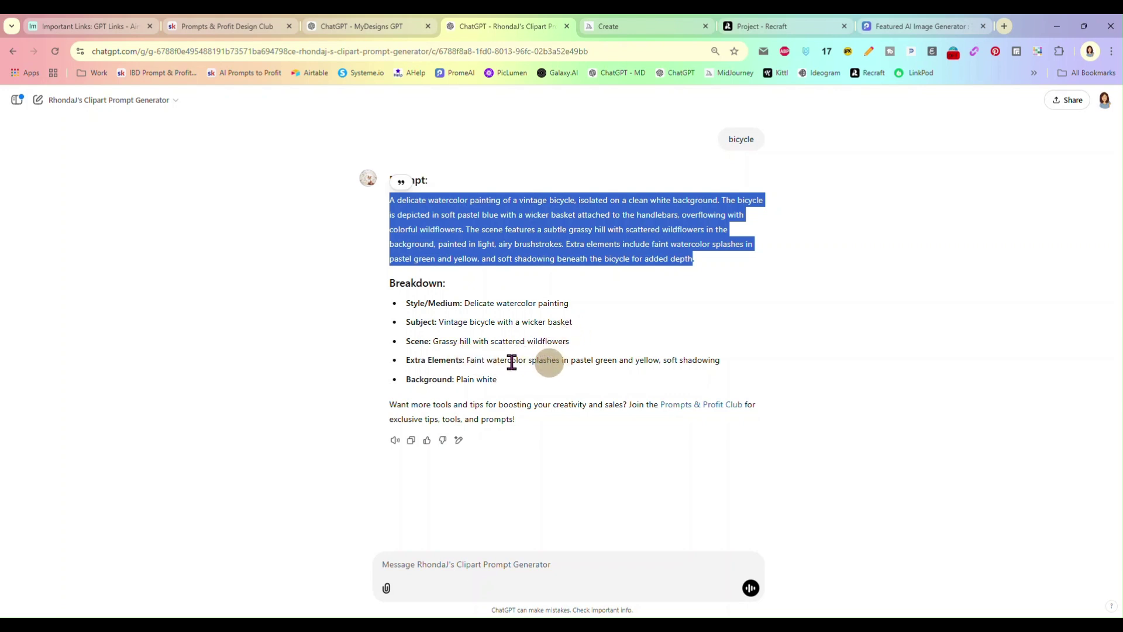
right_click(535, 230)
left_click(547, 242)
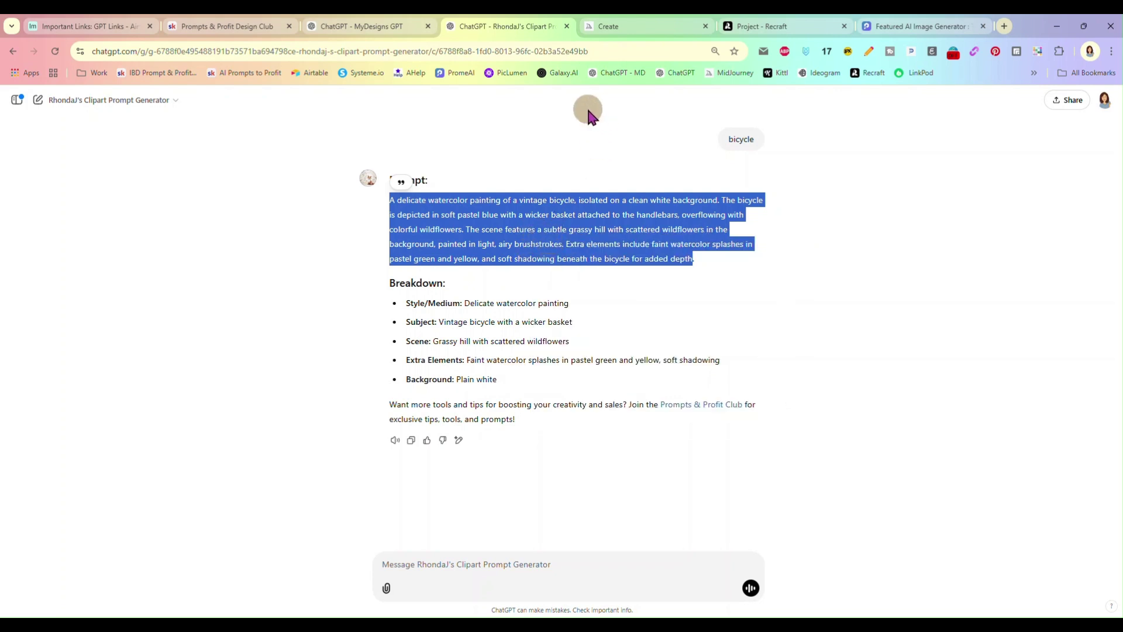
Switch to Midjourney and generate images from the copied vintage bicycle prompt.
left_click(630, 34)
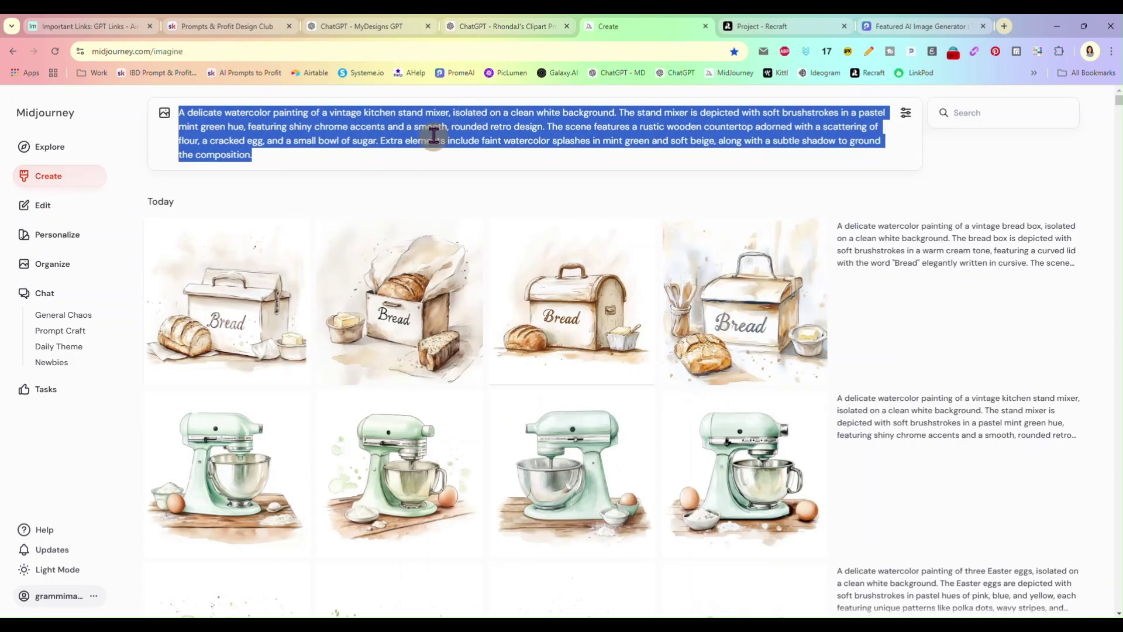
key("ctrl+v")
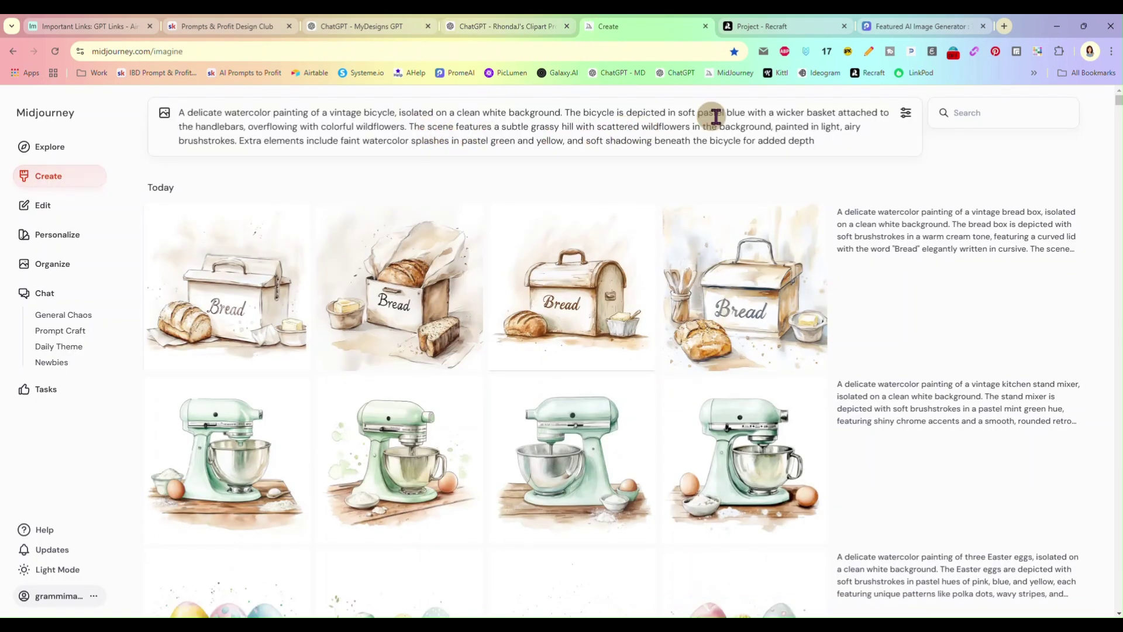
key("Return")
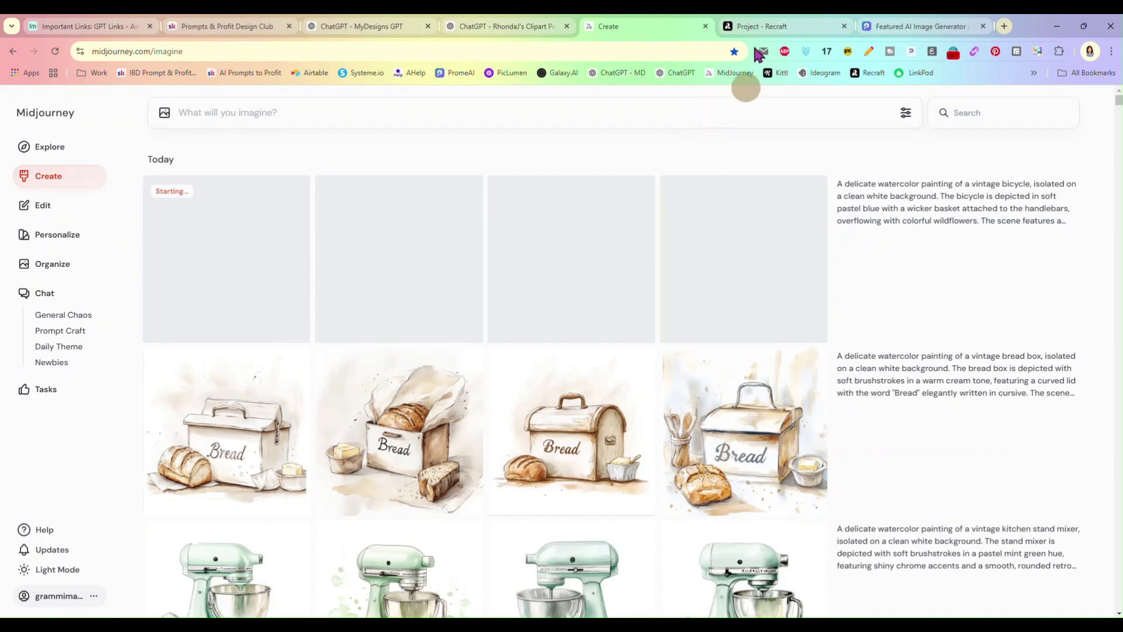
Switch to Recraft, replace the existing prompt with the copied bicycle prompt, and generate the images.
left_click(755, 26)
triple_click(80, 332)
key("ctrl+v")
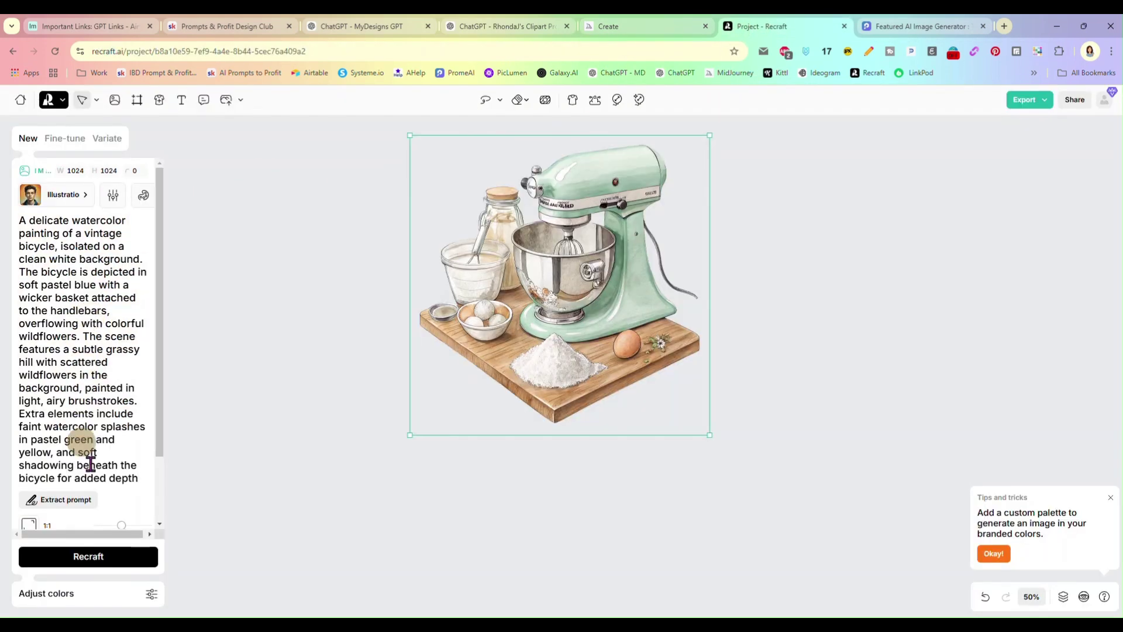
left_click(97, 559)
scroll(113, 419, "down", 2)
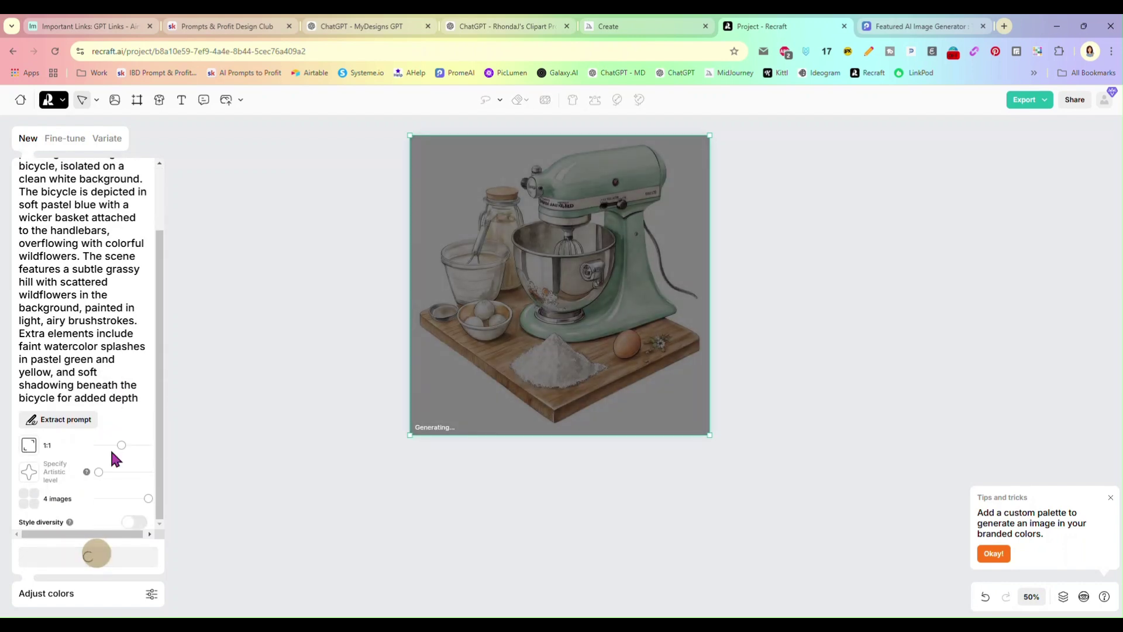
Switch to PromeAI, close the bread box preview, replace the prompt with the copied bicycle prompt, and generate the images.
left_click(886, 27)
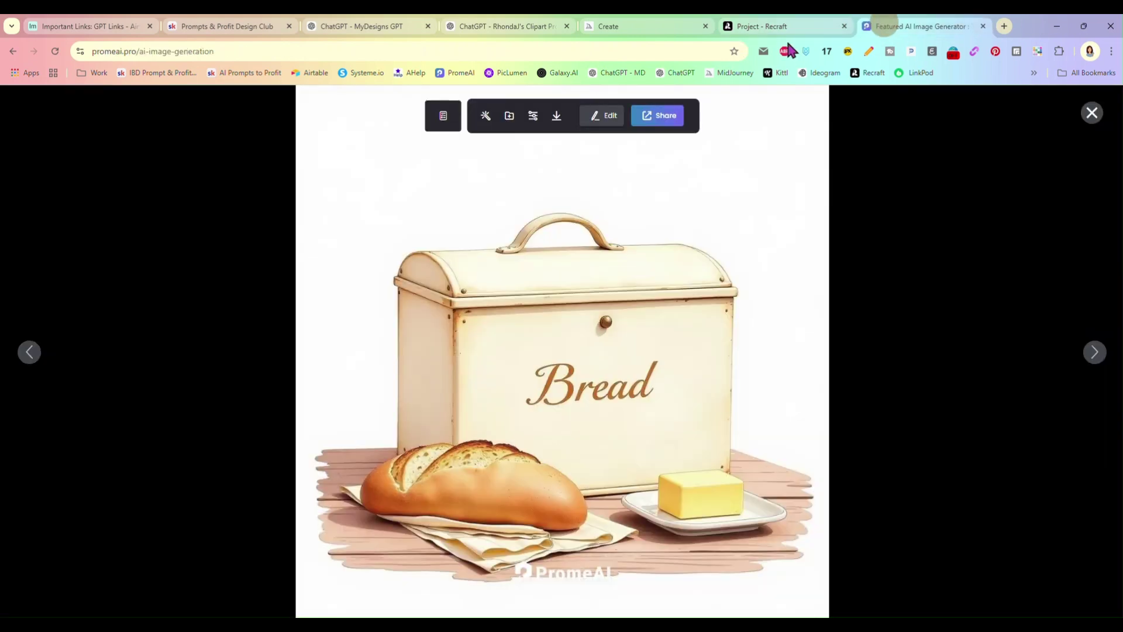
left_click(1092, 112)
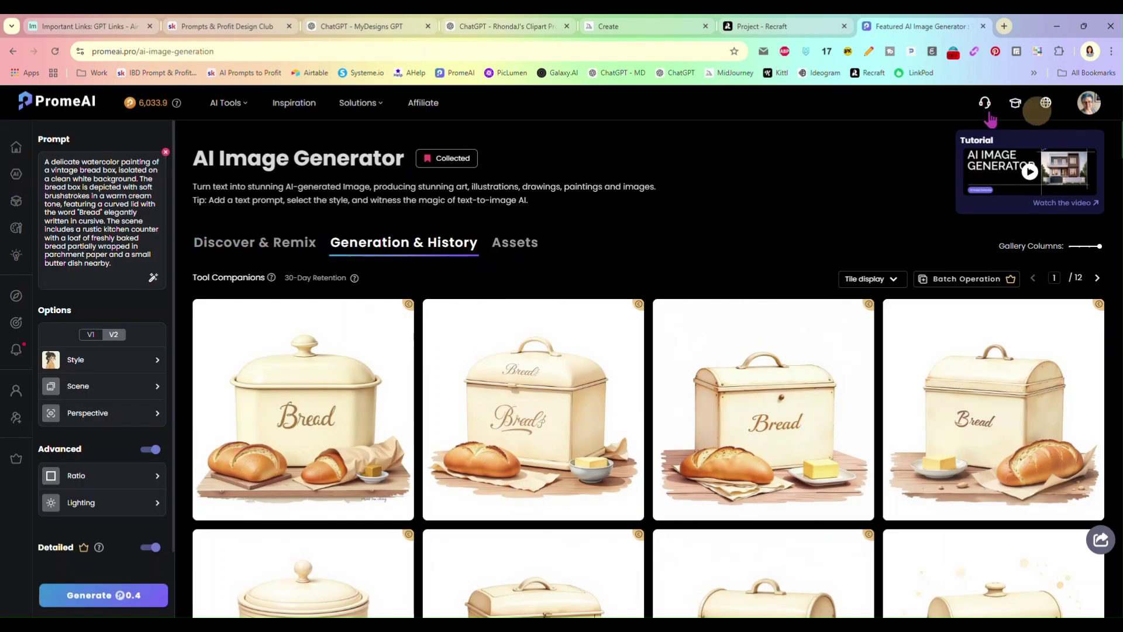
left_click(85, 228)
key("ctrl+a")
key("ctrl+v")
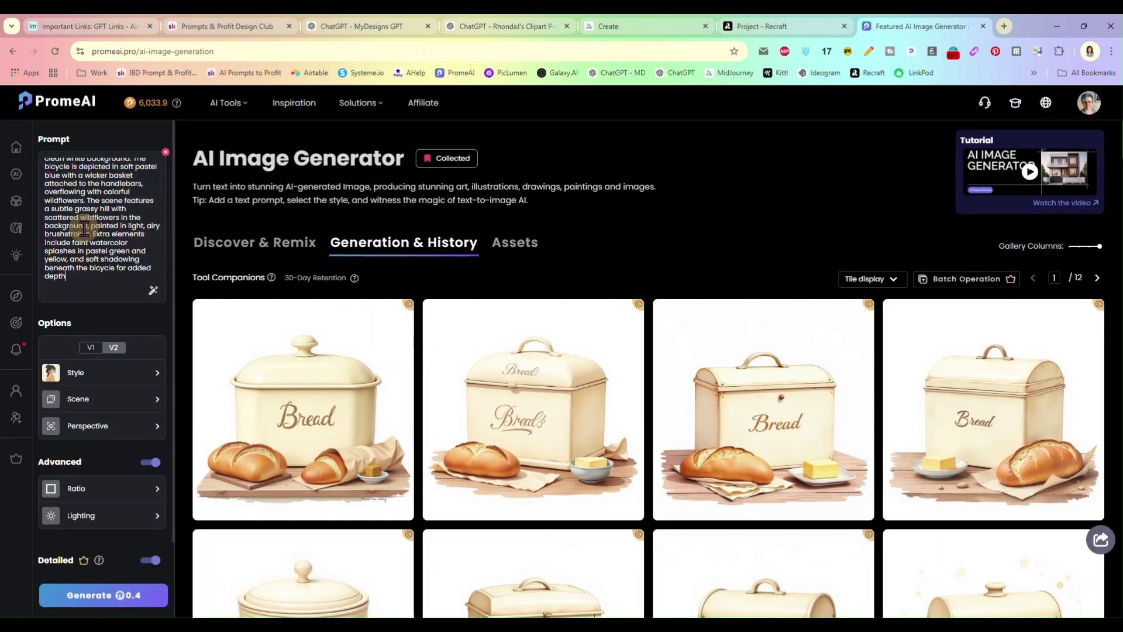
scroll(121, 494, "down", 2)
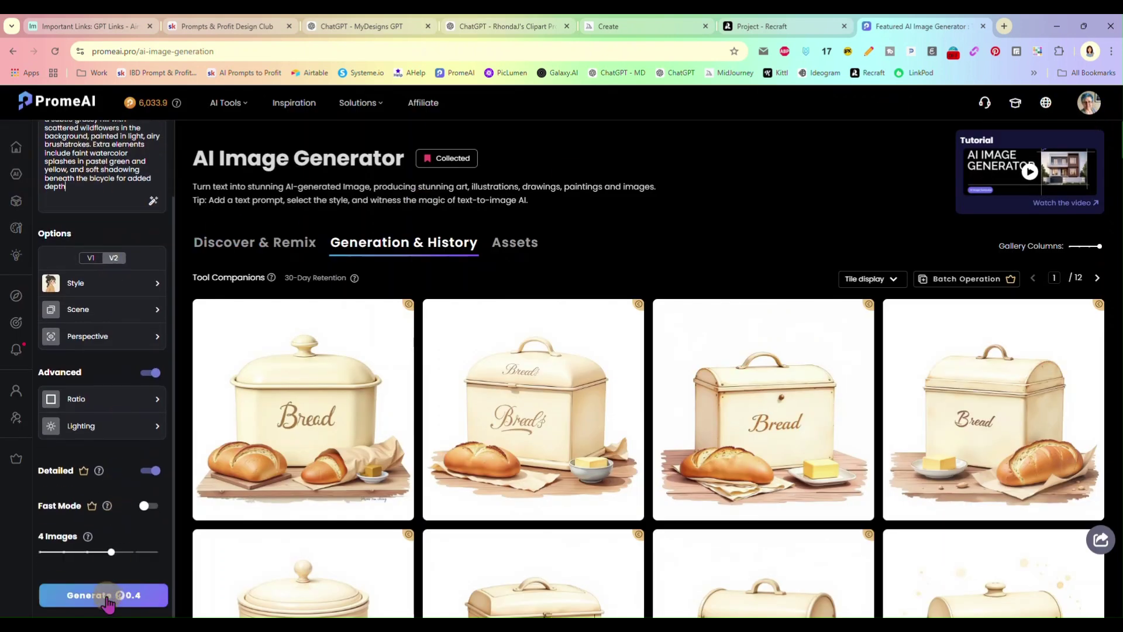
left_click(112, 594)
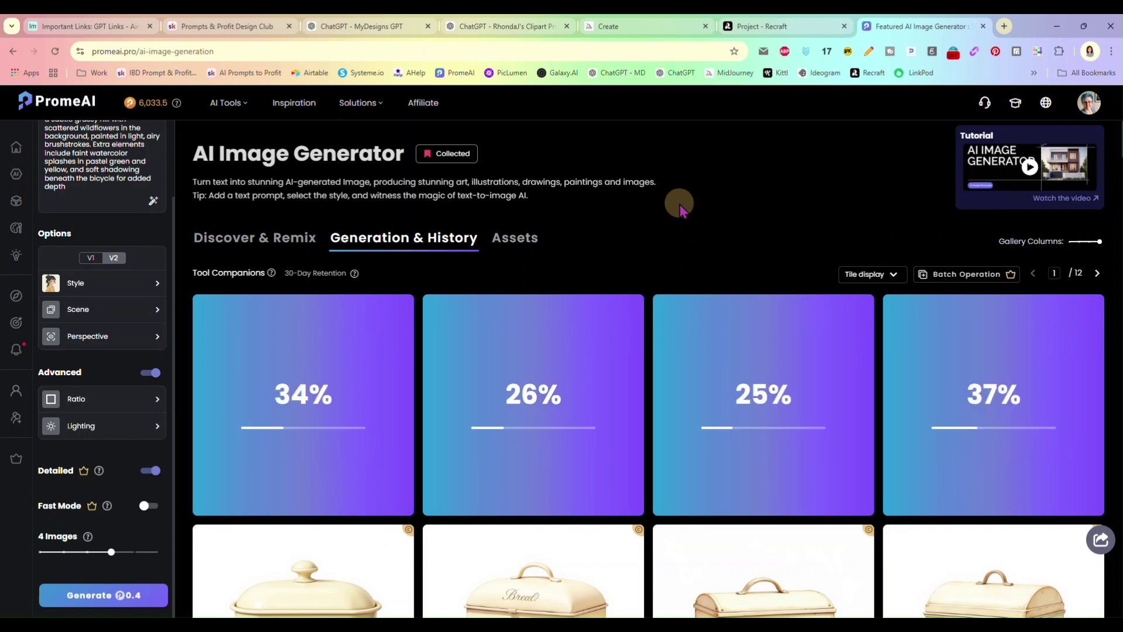
Return to Midjourney and view the four generated bicycle images one by one at full size.
left_click(653, 26)
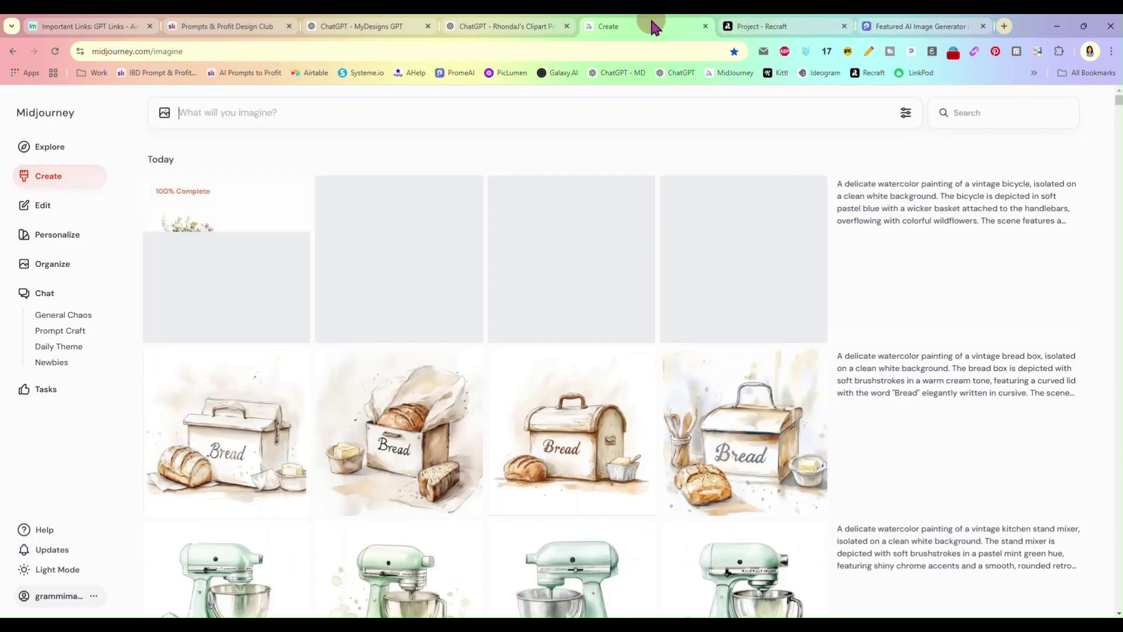
left_click(256, 246)
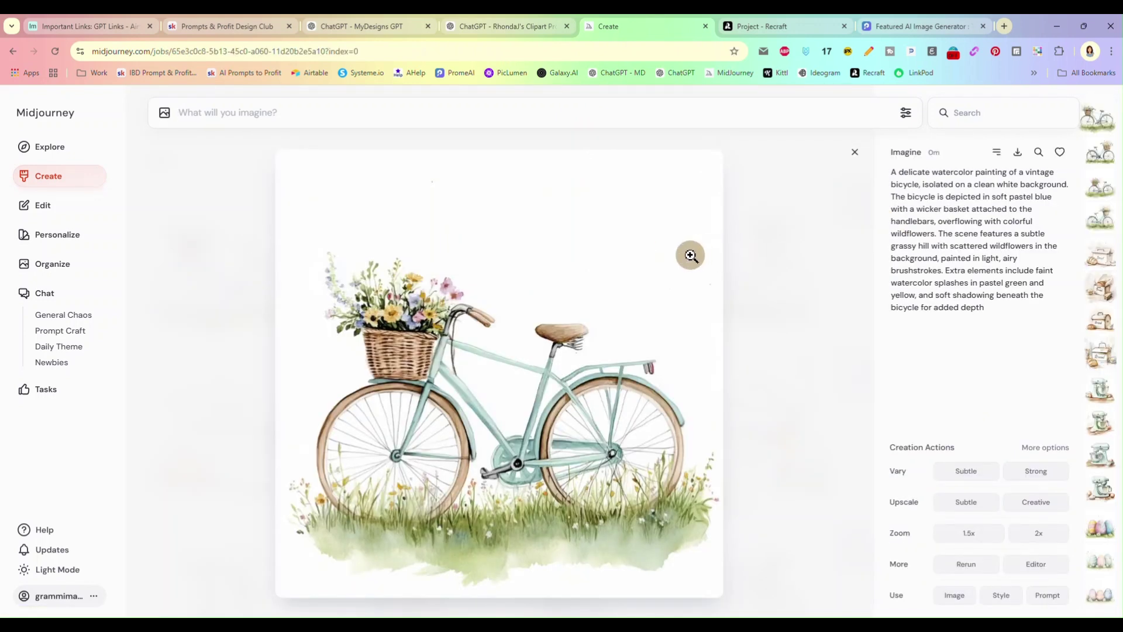
key("Right")
key("Right")
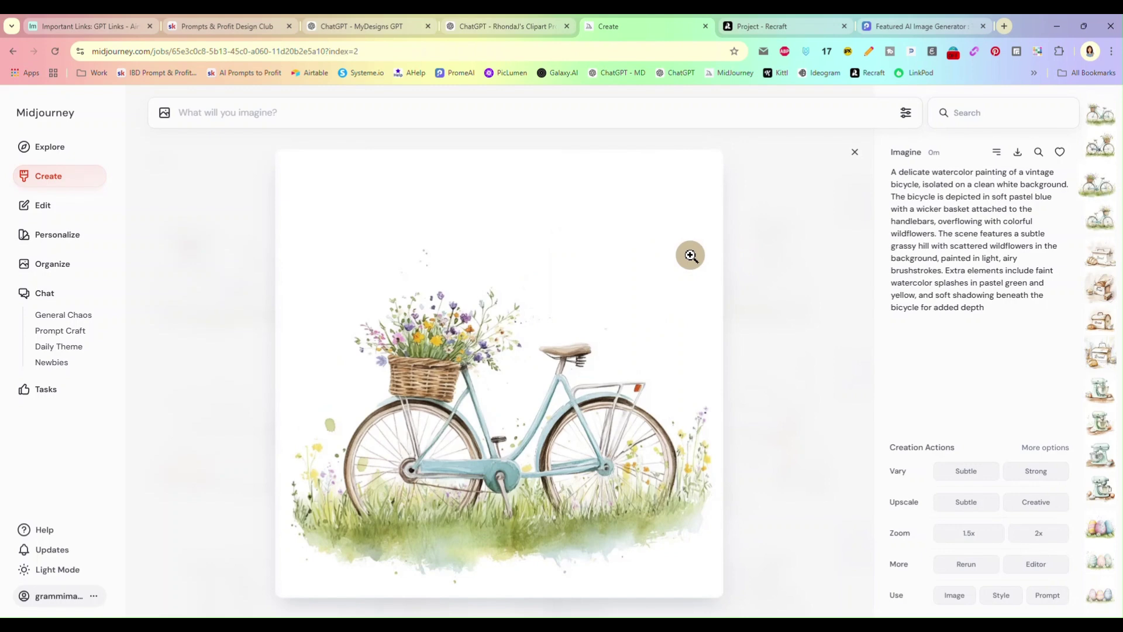
key("Right")
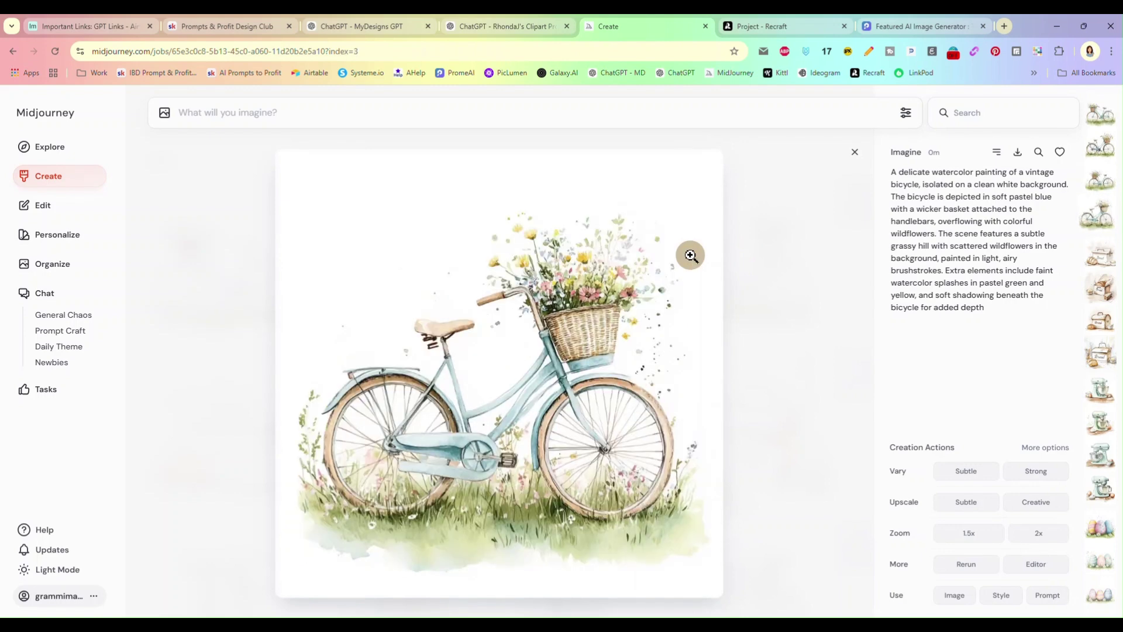
Switch to Recraft and compare the generated bicycle variations, finishing on the third one.
left_click(781, 24)
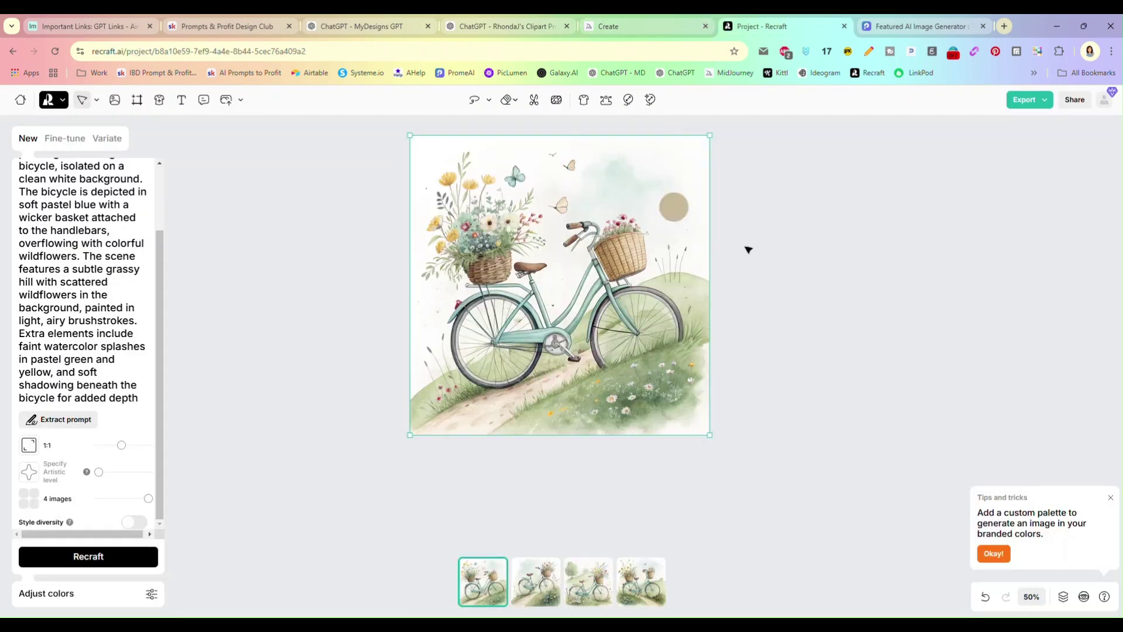
left_click(538, 585)
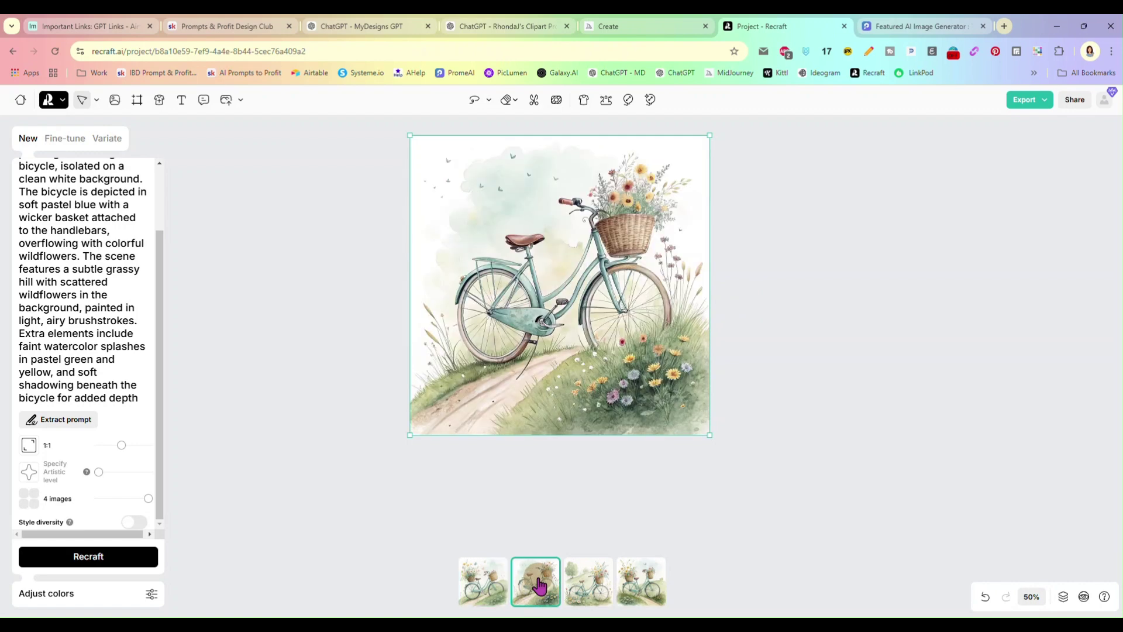
left_click(592, 582)
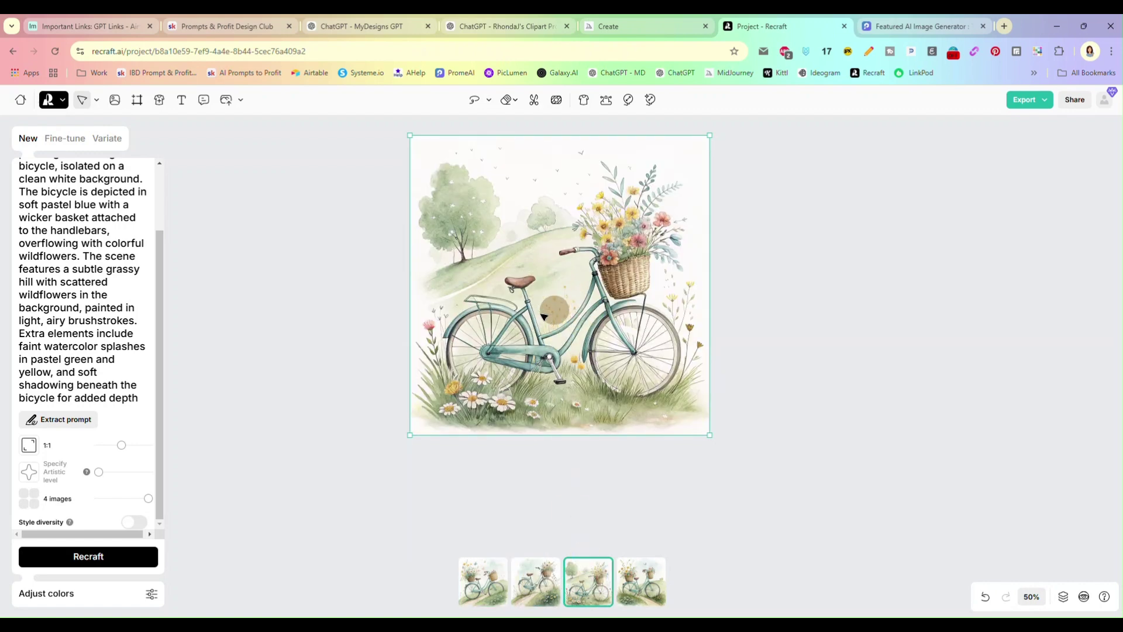
left_click(645, 593)
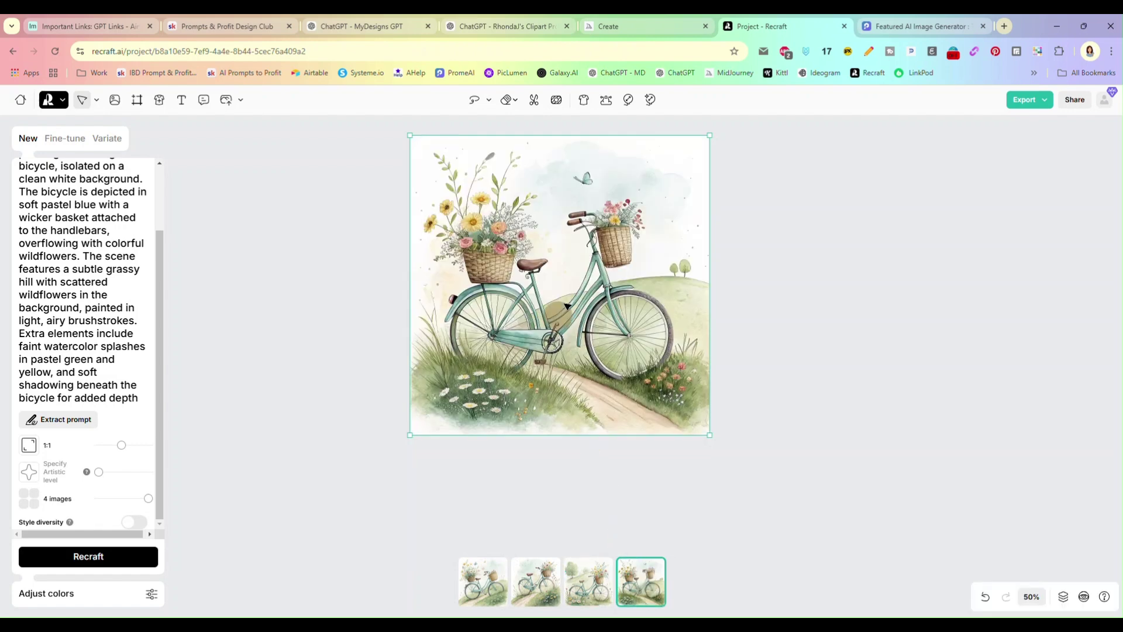
left_click(476, 582)
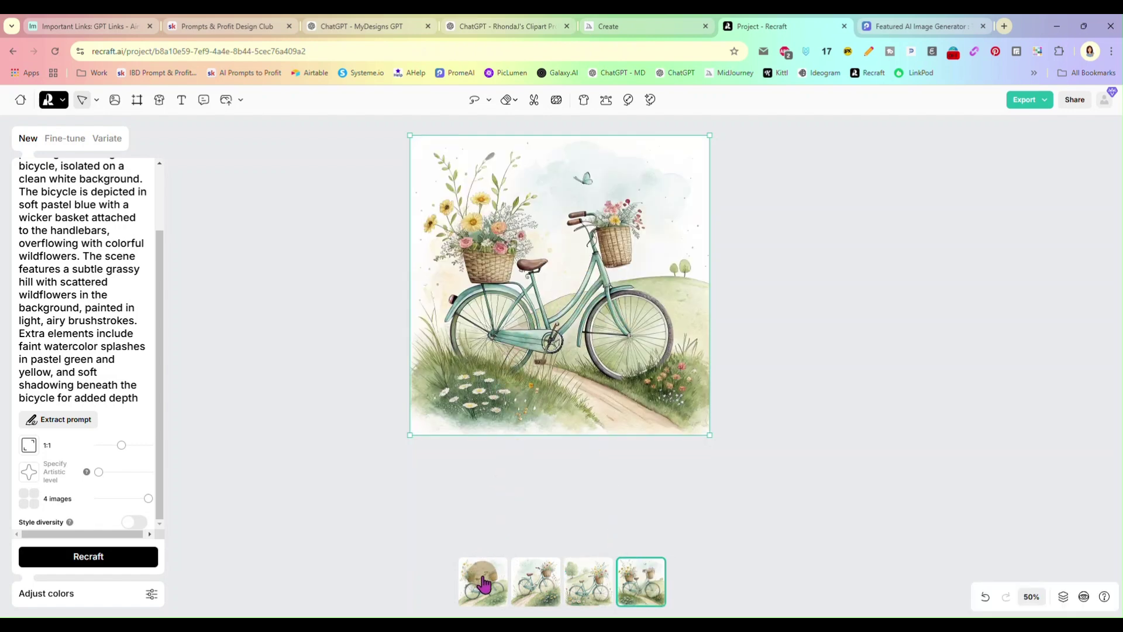
left_click(543, 583)
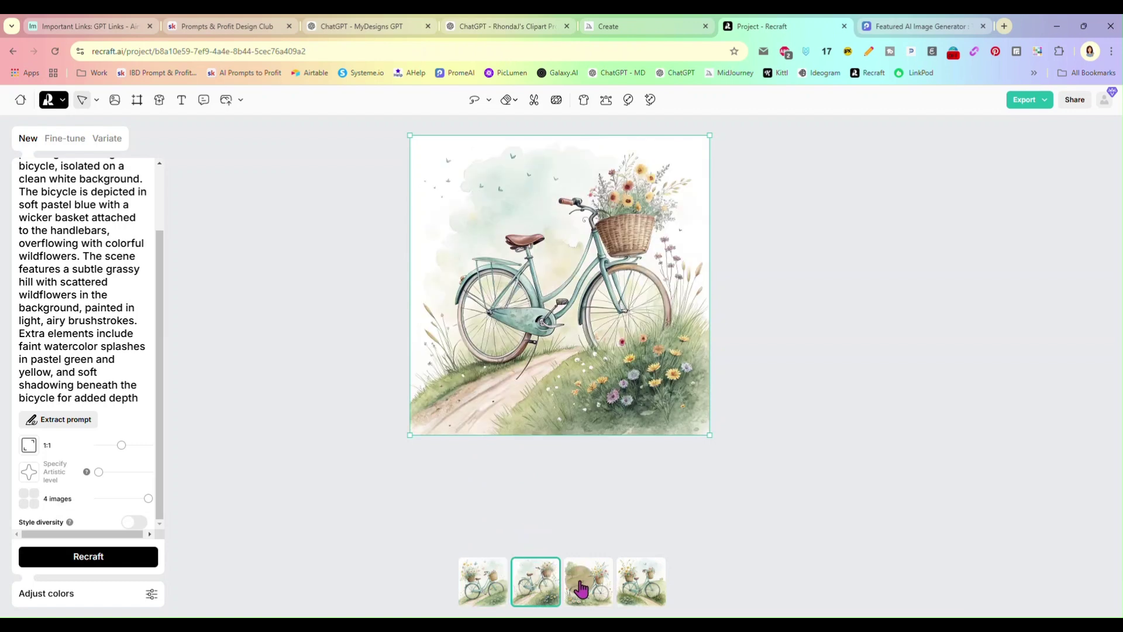
left_click(585, 584)
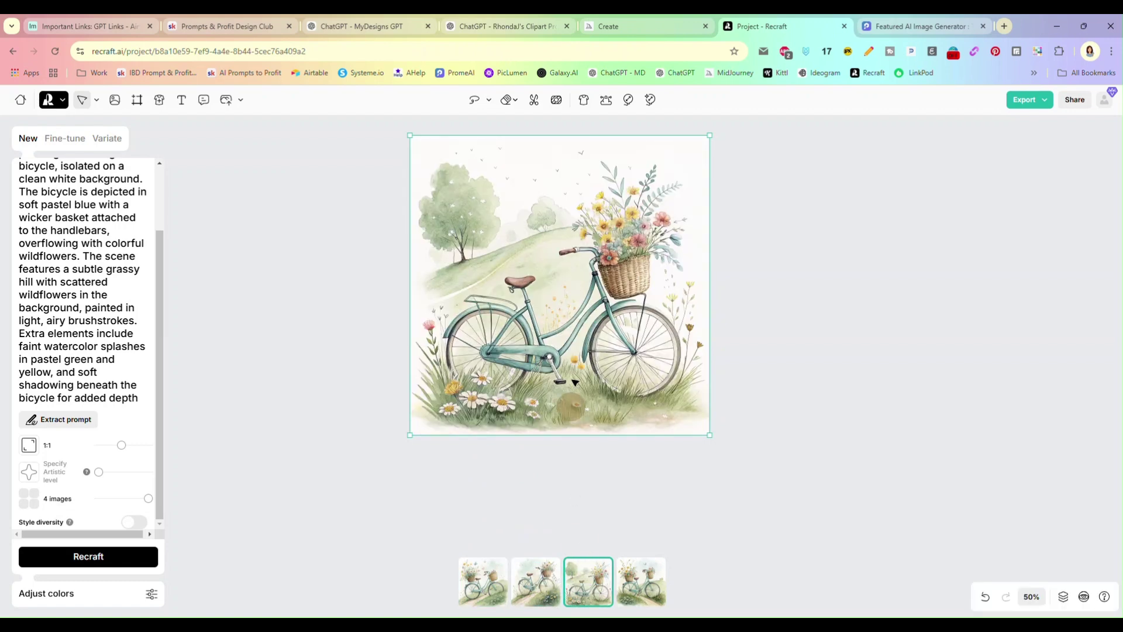
Switch to PromeAI and view the first generated bicycle images enlarged.
left_click(889, 23)
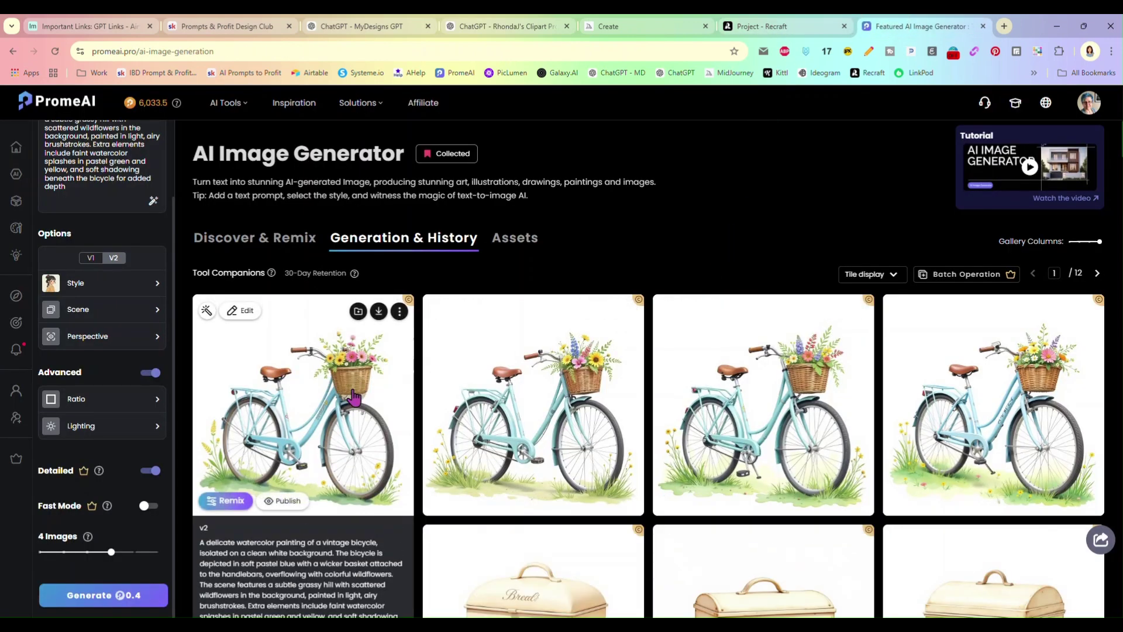
left_click(354, 397)
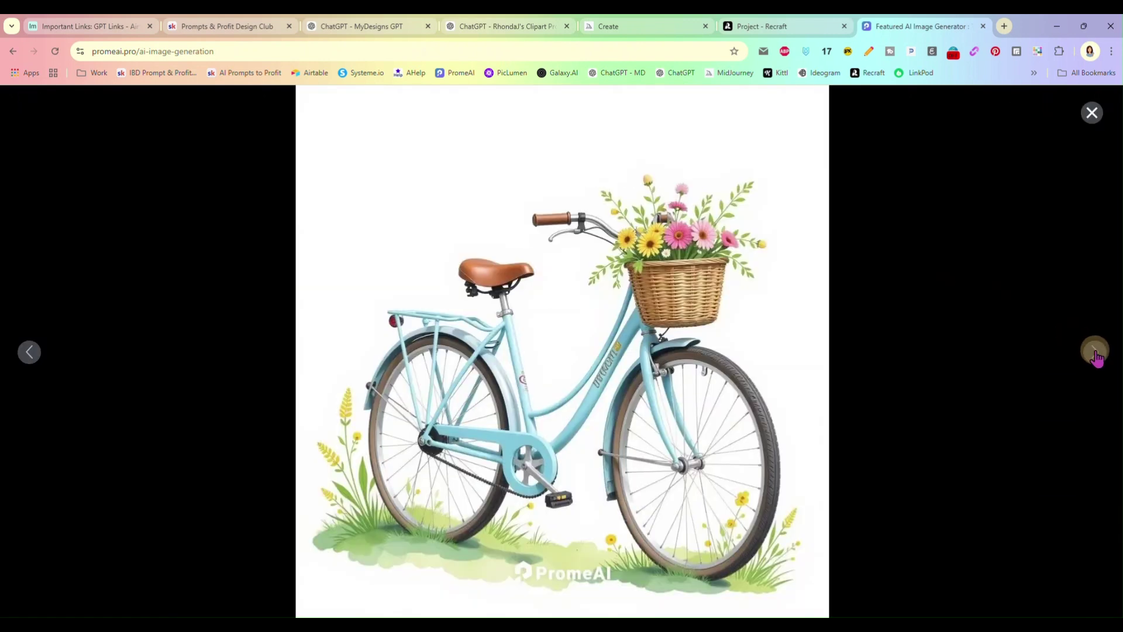
left_click(1098, 351)
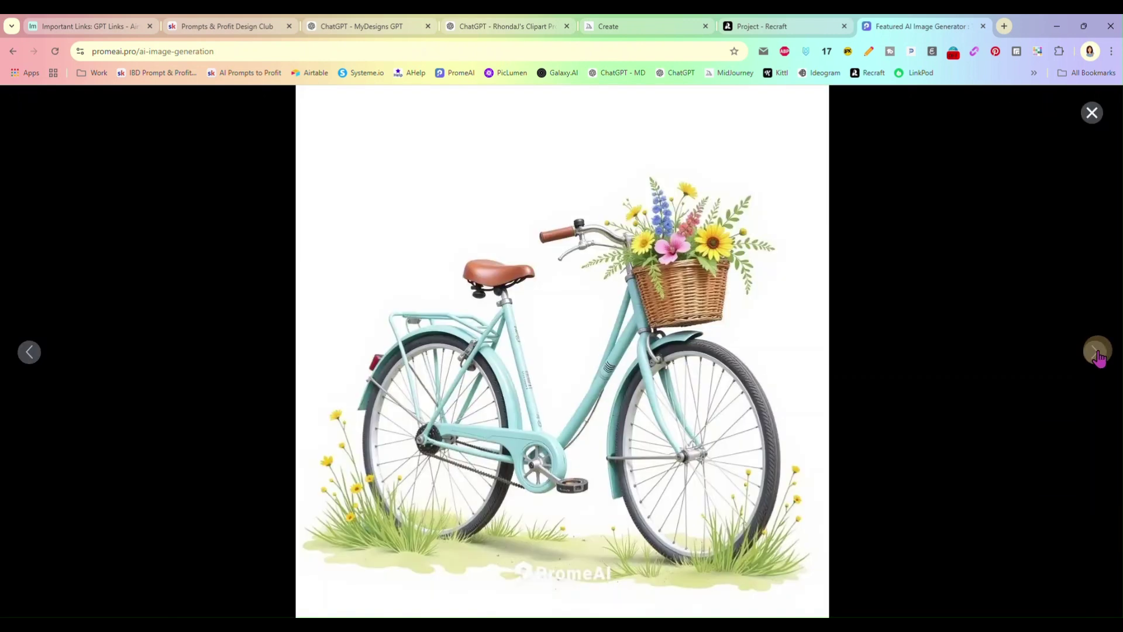
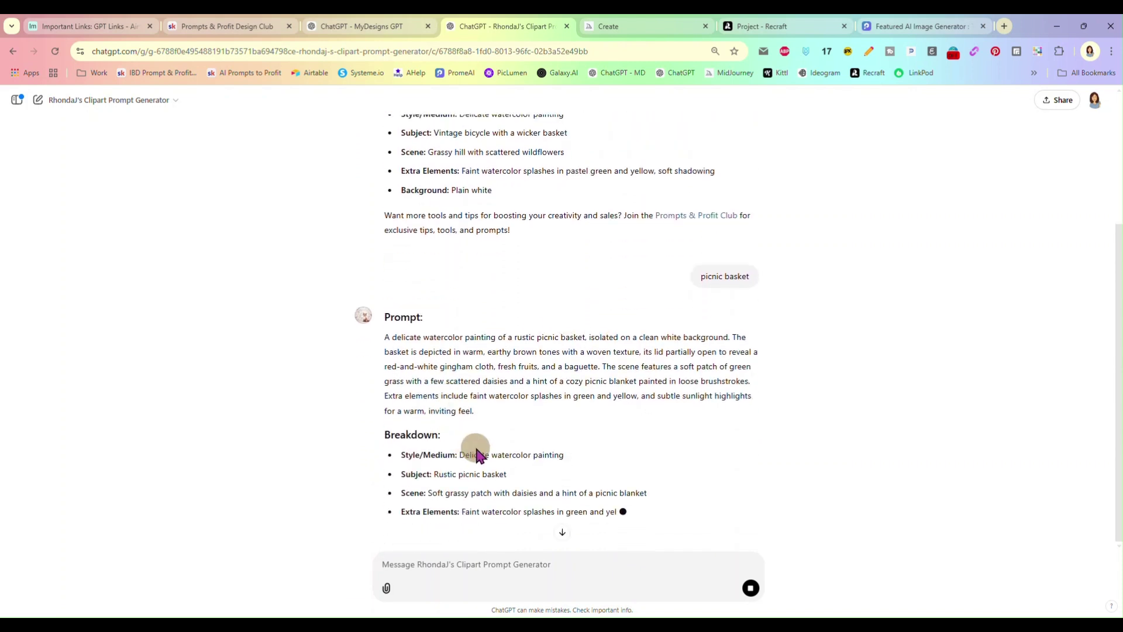
Copy the generated picnic basket prompt, generate images from it in Midjourney, and close the enlarged bicycle image.
left_click_drag(488, 409, 386, 343)
key("ctrl+c")
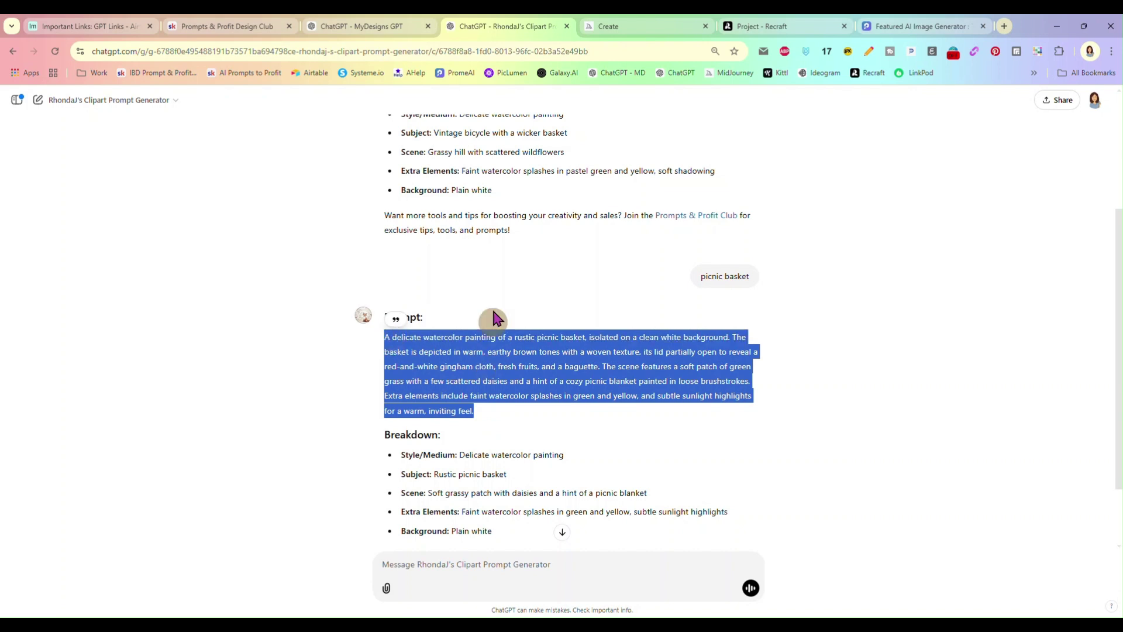
left_click(626, 26)
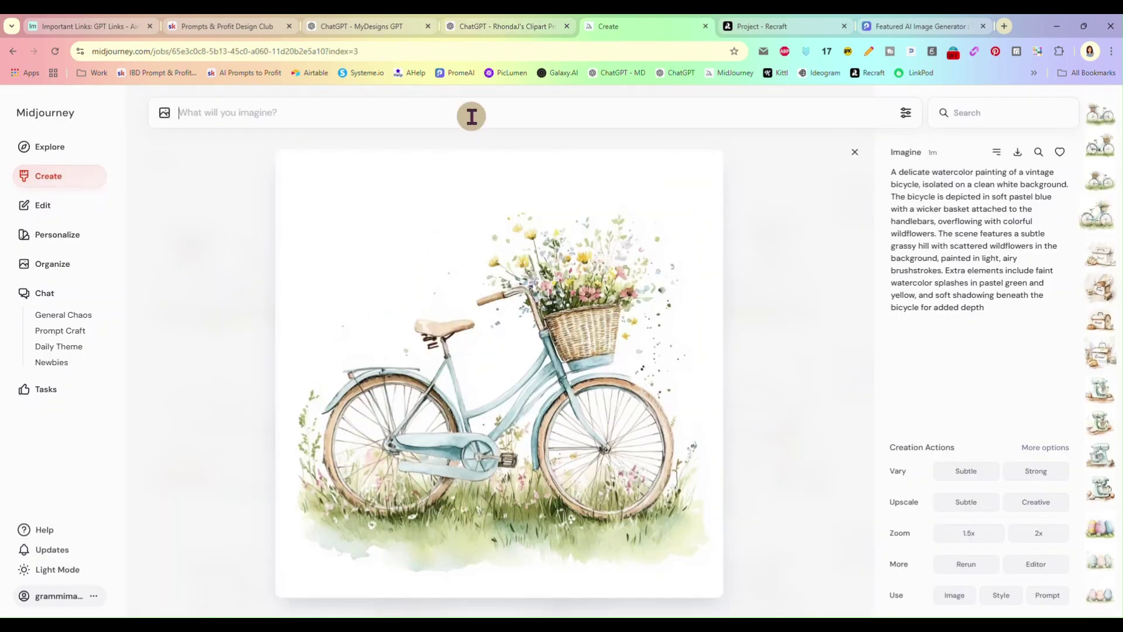
key("ctrl+v")
key("Return")
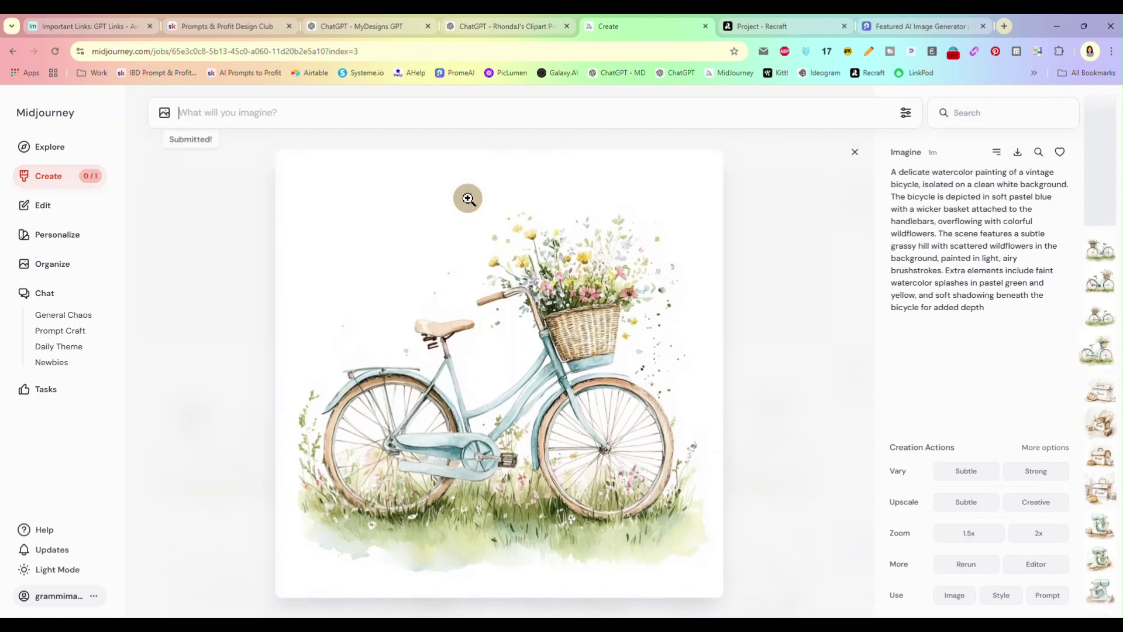
left_click(854, 153)
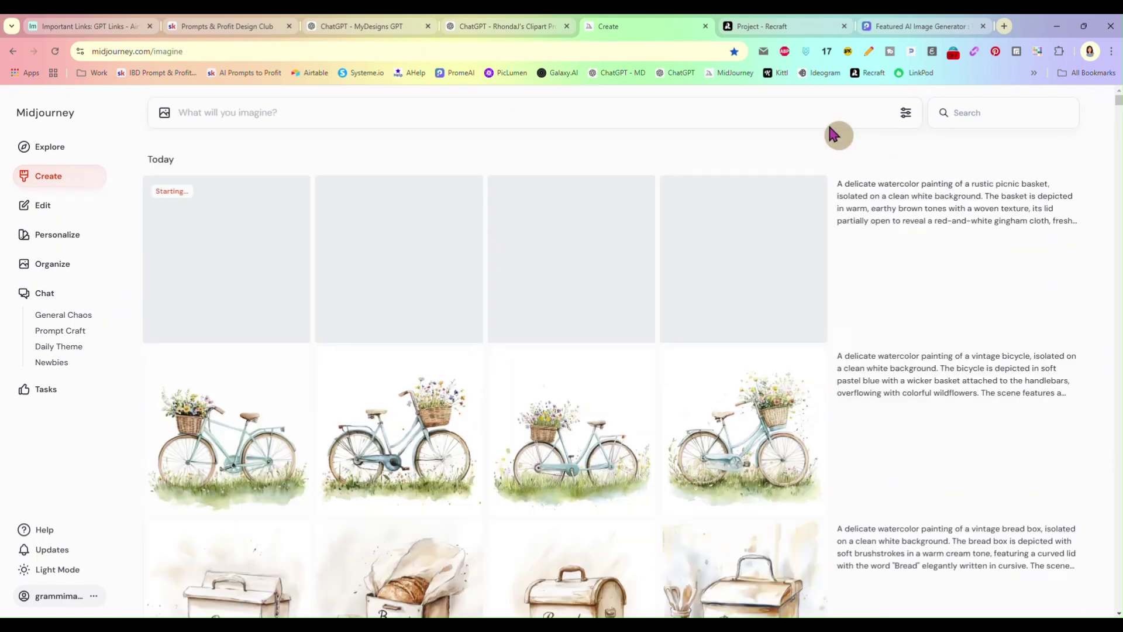
Switch to Recraft, replace the bicycle prompt with the copied picnic basket prompt, and generate the images.
left_click(755, 26)
key("ctrl+a")
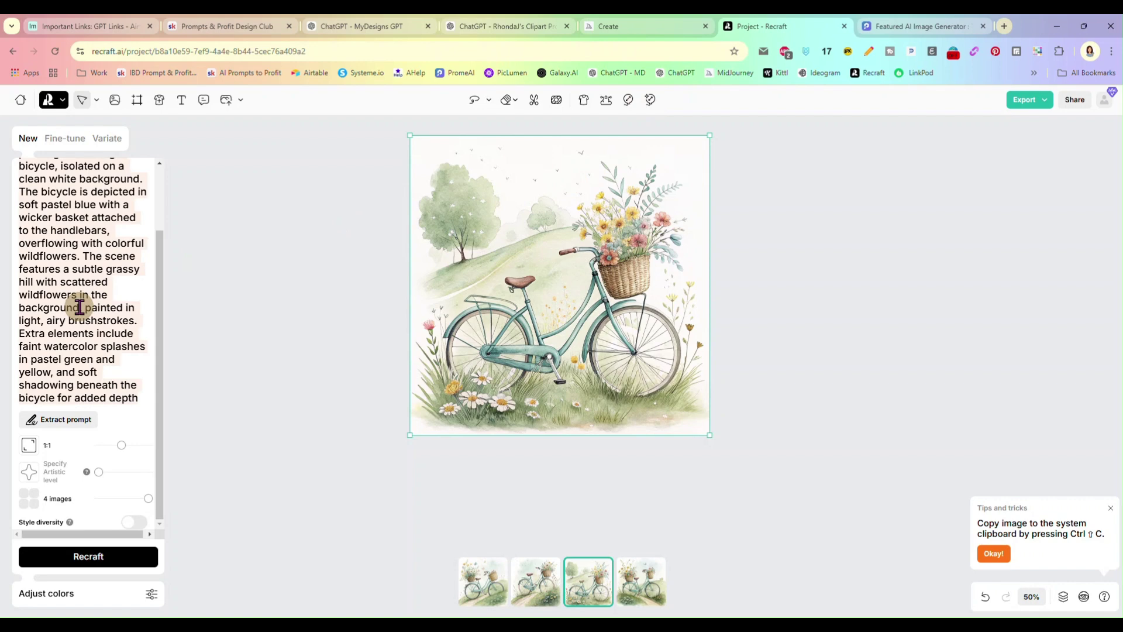
key("ctrl+v")
left_click(111, 563)
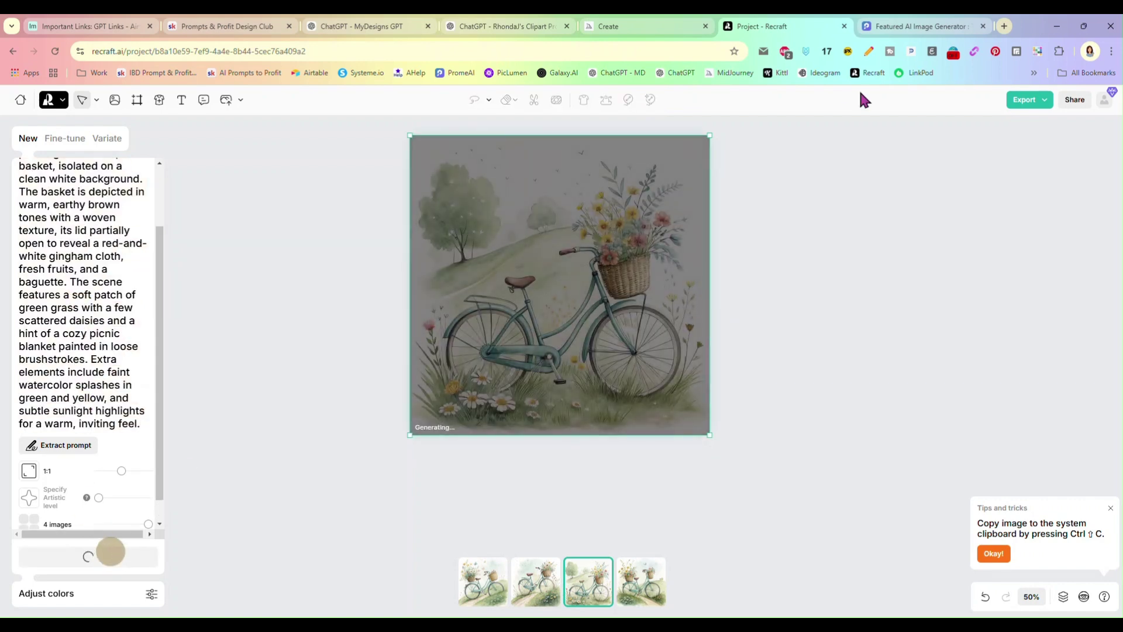
Switch to PromeAI, replace the bicycle prompt with the picnic basket prompt, and generate the images.
left_click(883, 25)
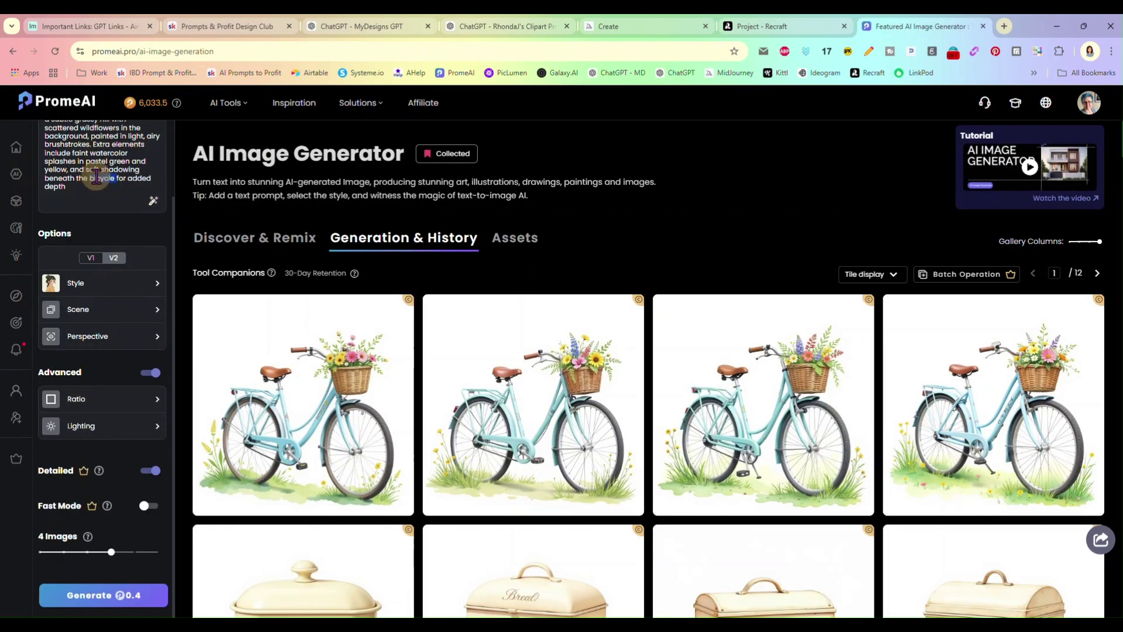
key("ctrl+a")
key("ctrl+v")
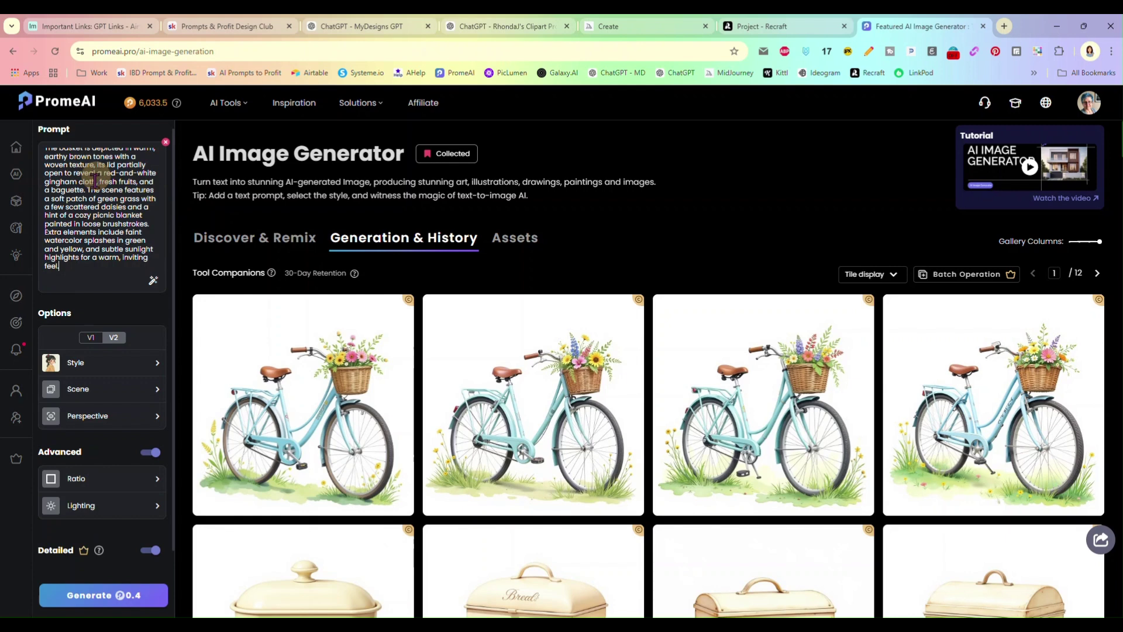
left_click(110, 595)
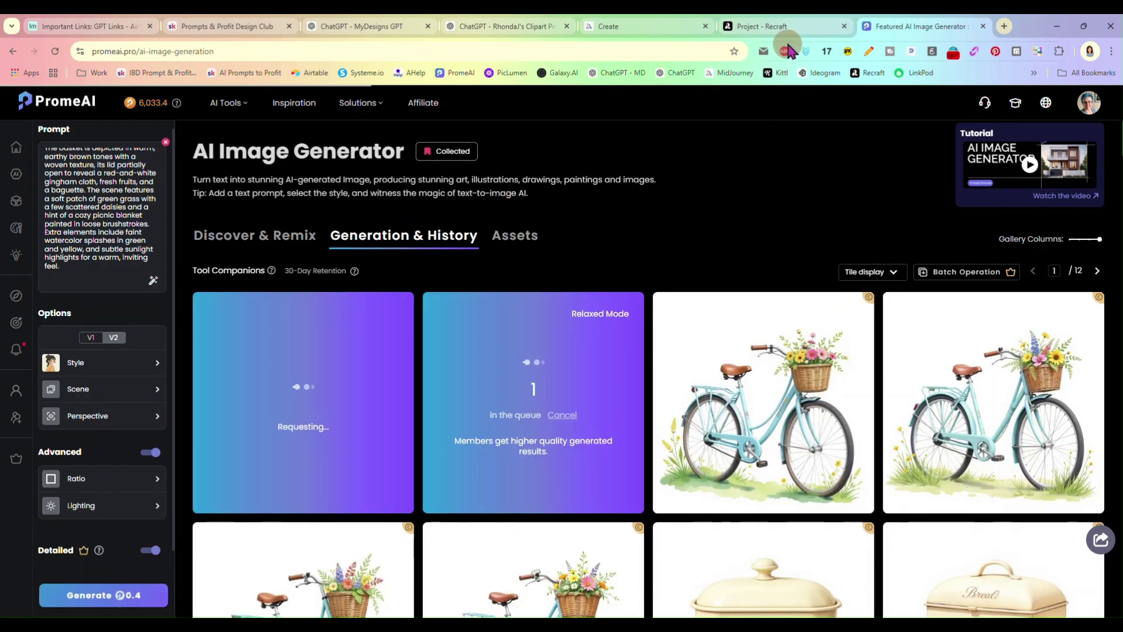
Return to Midjourney and view the first three picnic basket images at full size, closing the enlarged view when done.
left_click(642, 26)
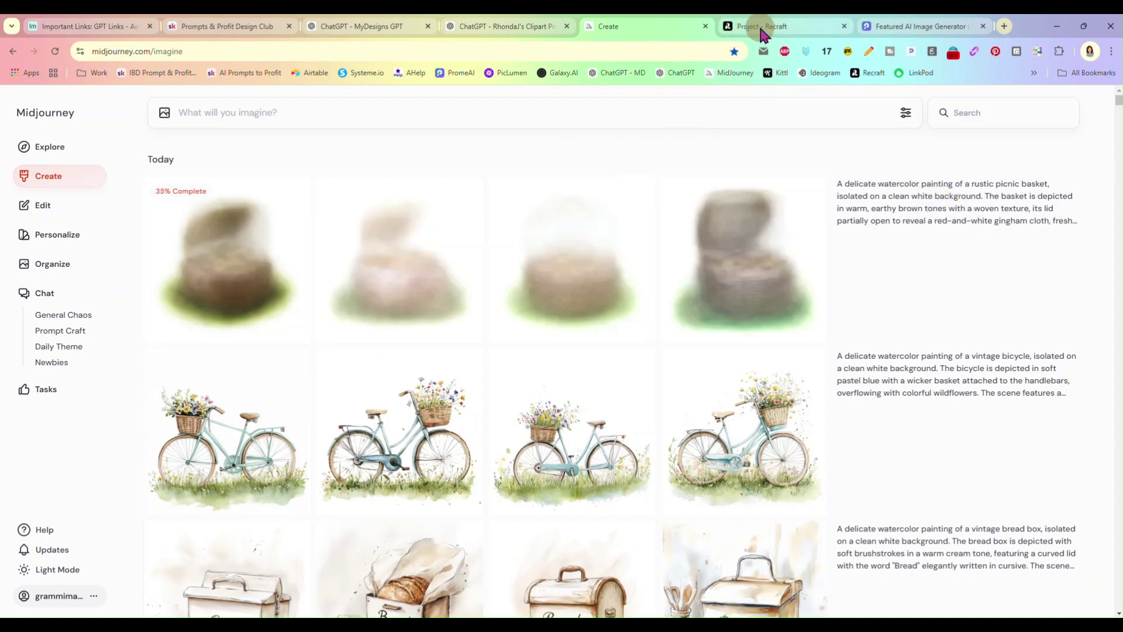
mouse_move(889, 225)
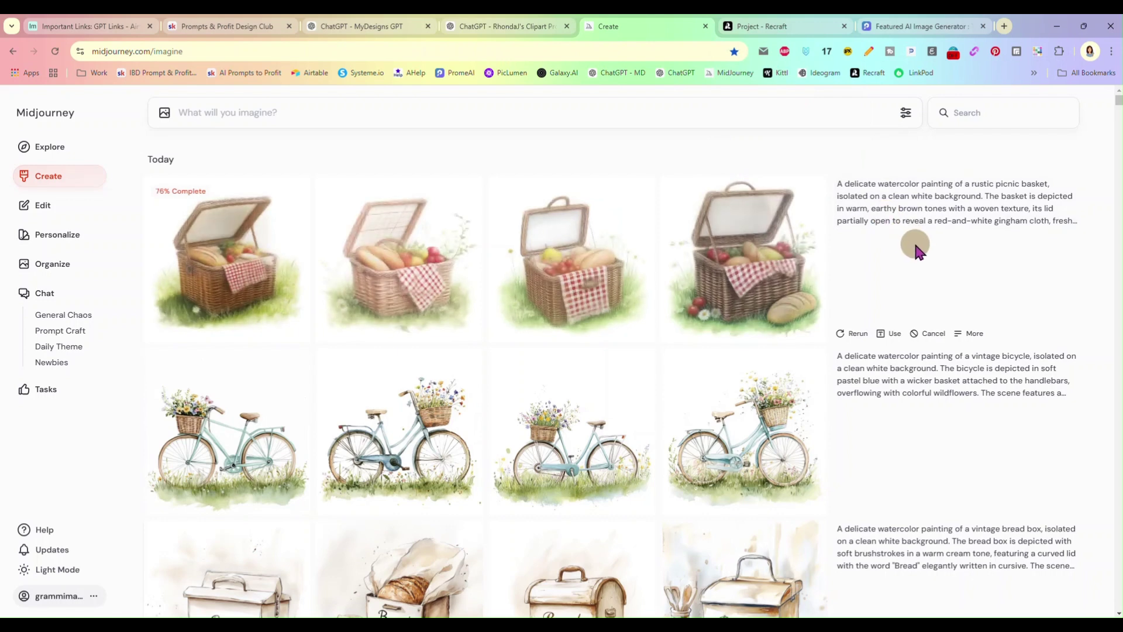
mouse_move(443, 304)
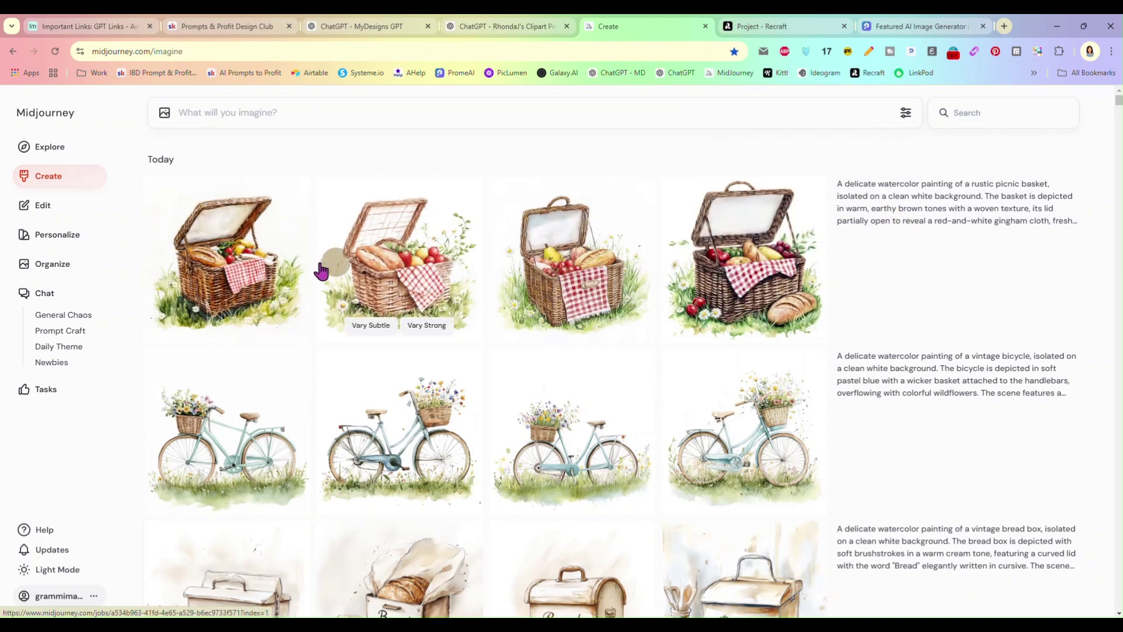
left_click(258, 268)
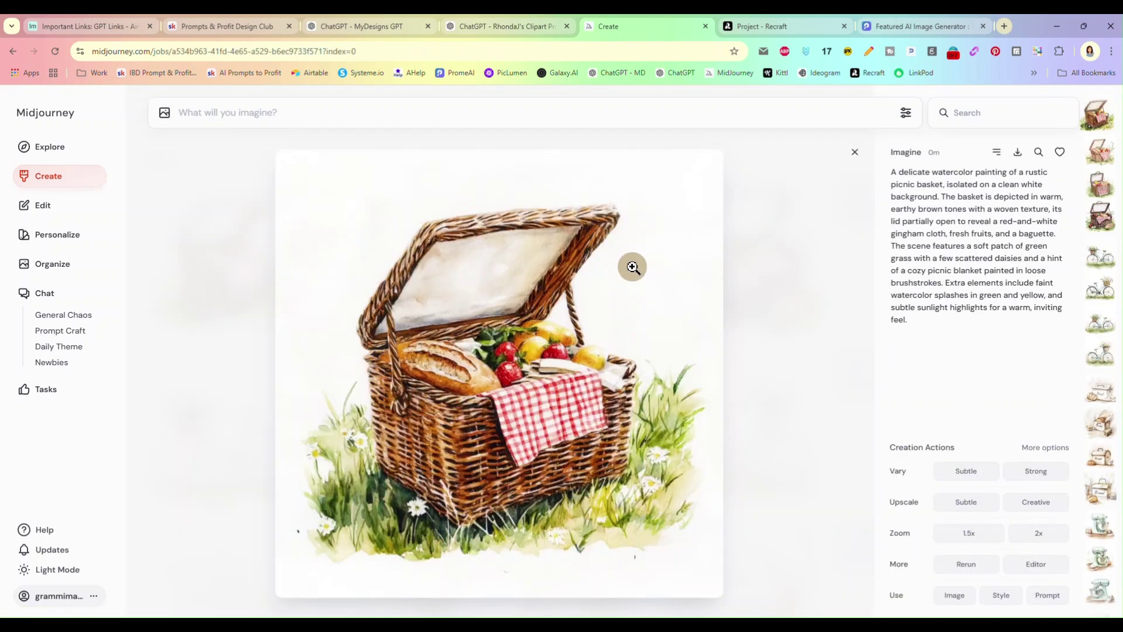
key("Right")
key("Right")
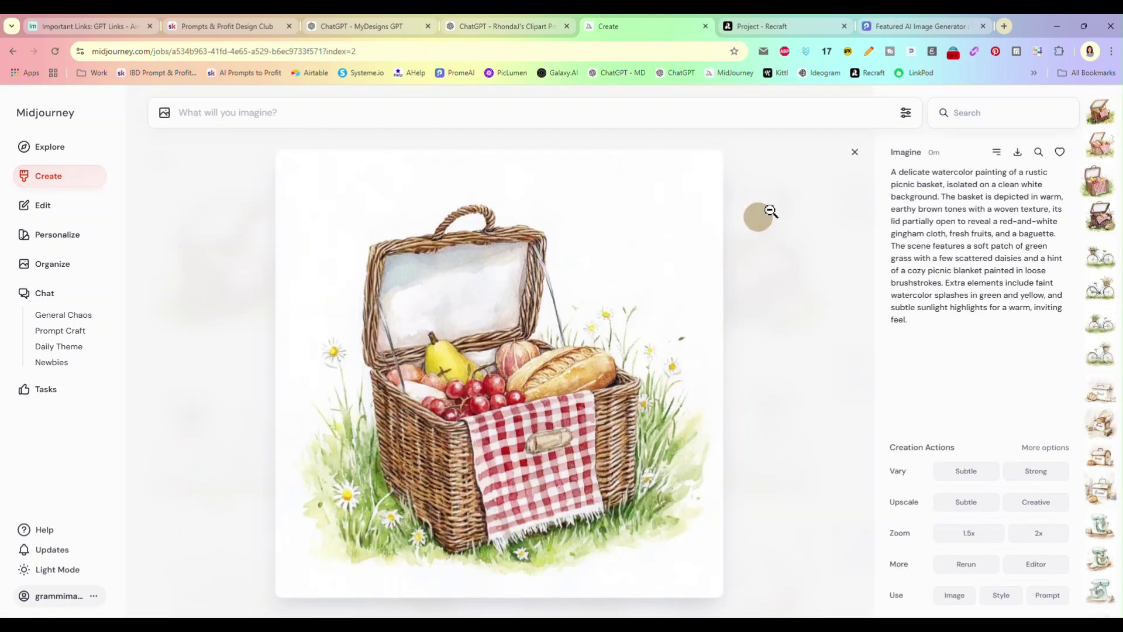
left_click(856, 163)
Switch to Recraft and compare the four generated picnic basket variations, finishing on the fourth one.
left_click(770, 27)
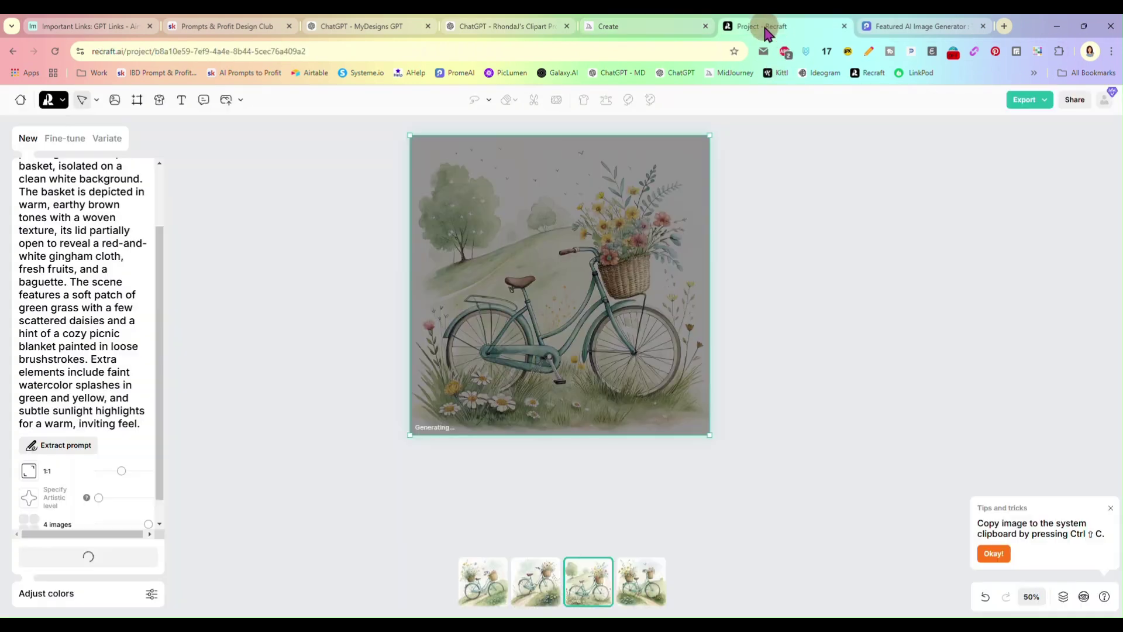
left_click(448, 376)
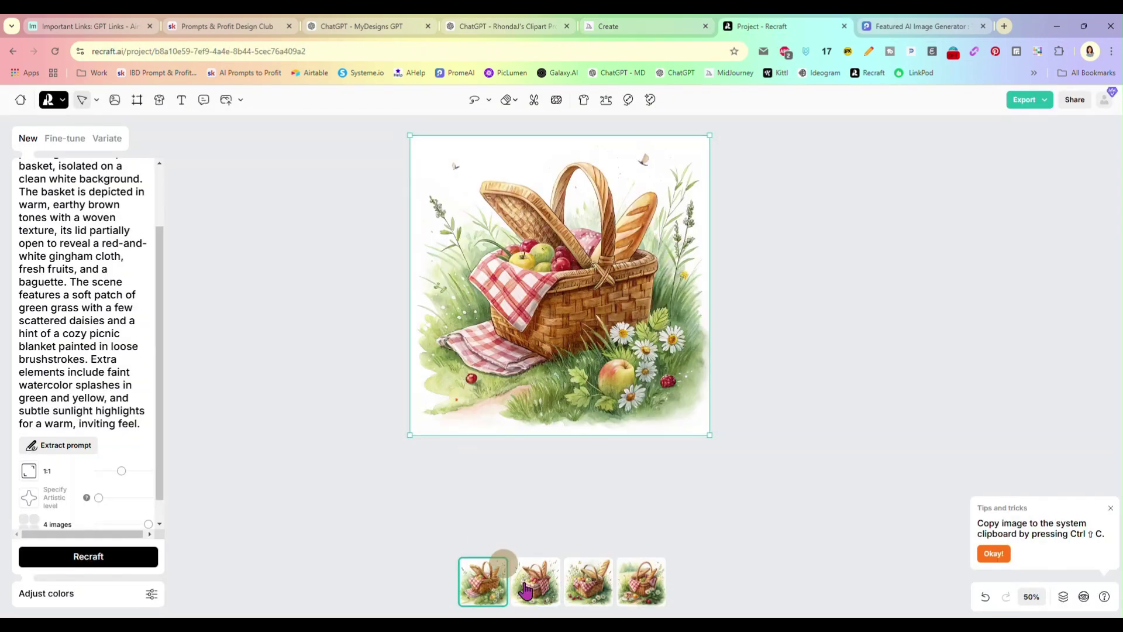
left_click(537, 582)
left_click(587, 582)
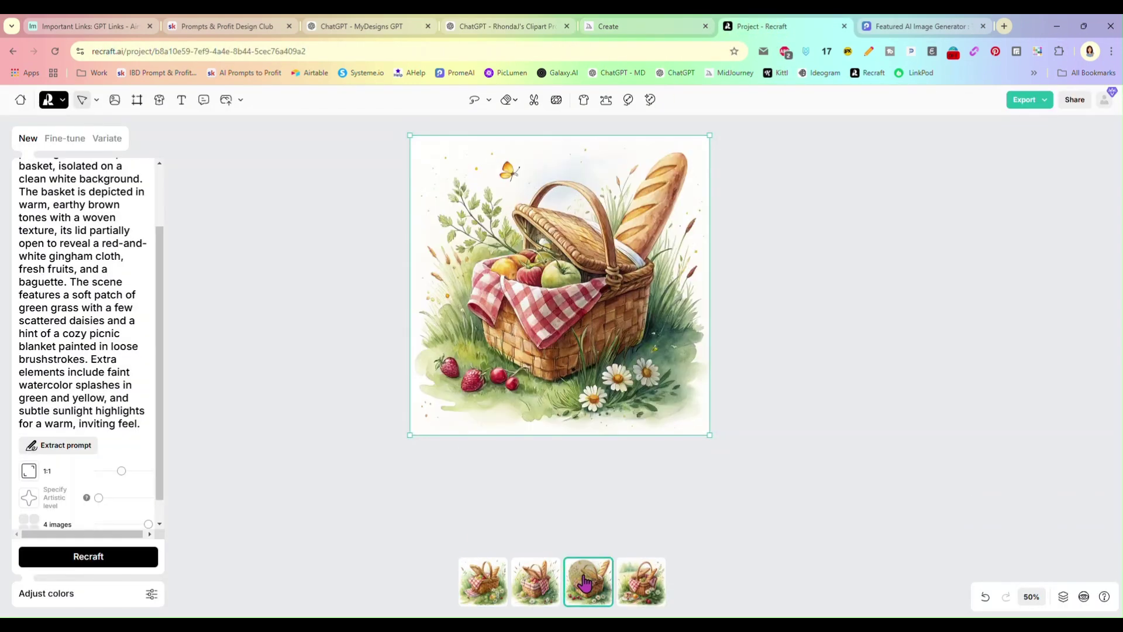
left_click(643, 582)
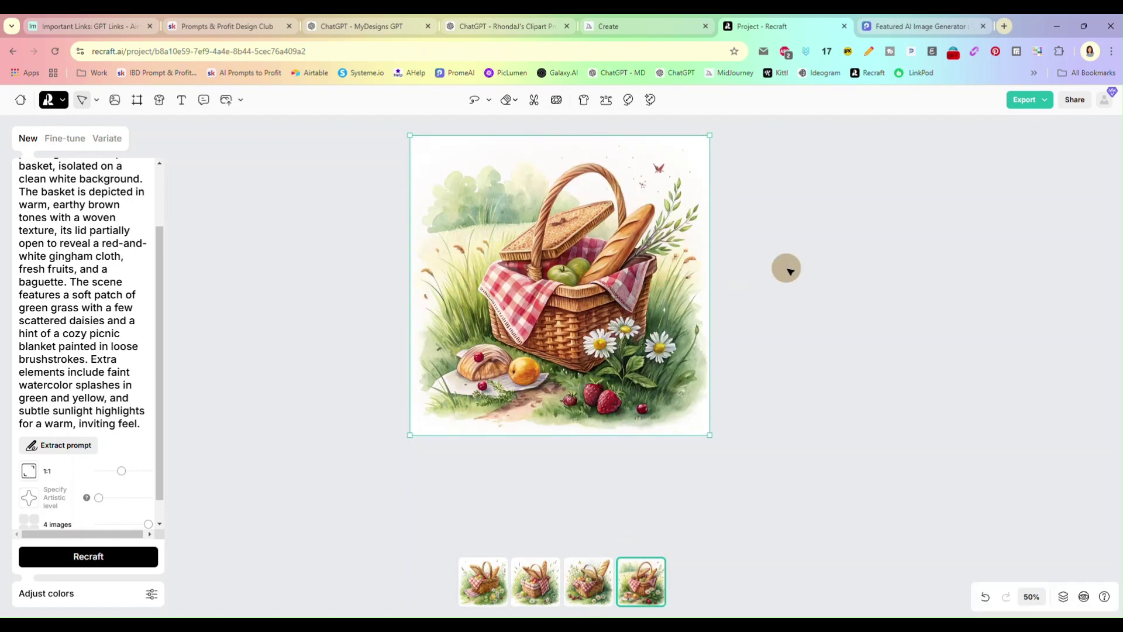
Switch to PromeAI, view the first three picnic basket images enlarged, and compare the set with the earlier bicycles in the history.
left_click(892, 29)
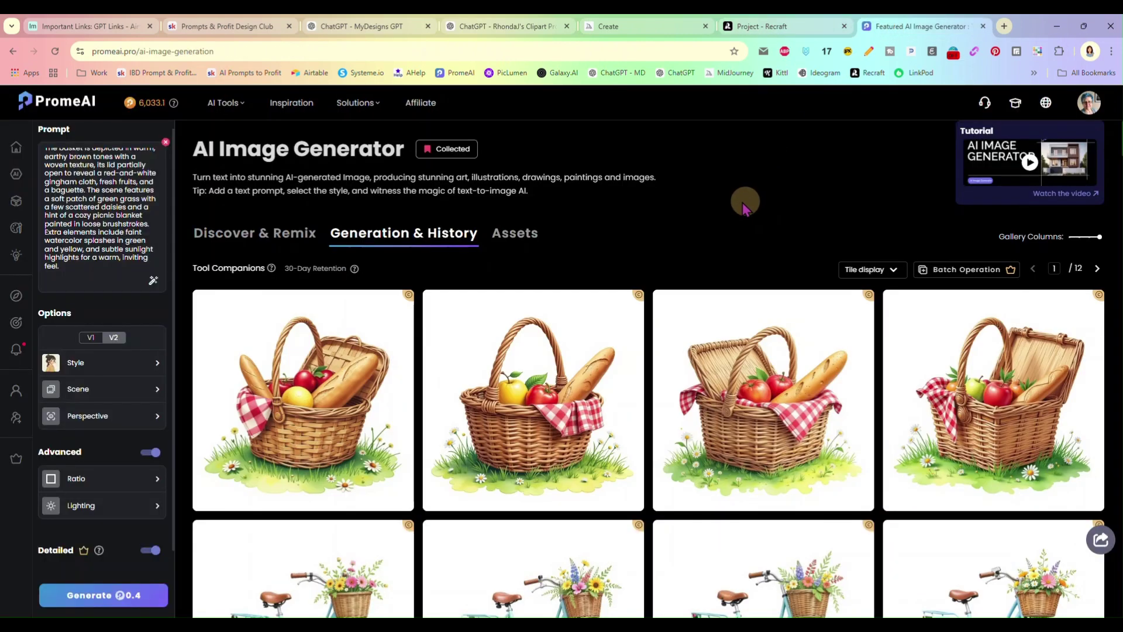
left_click(344, 390)
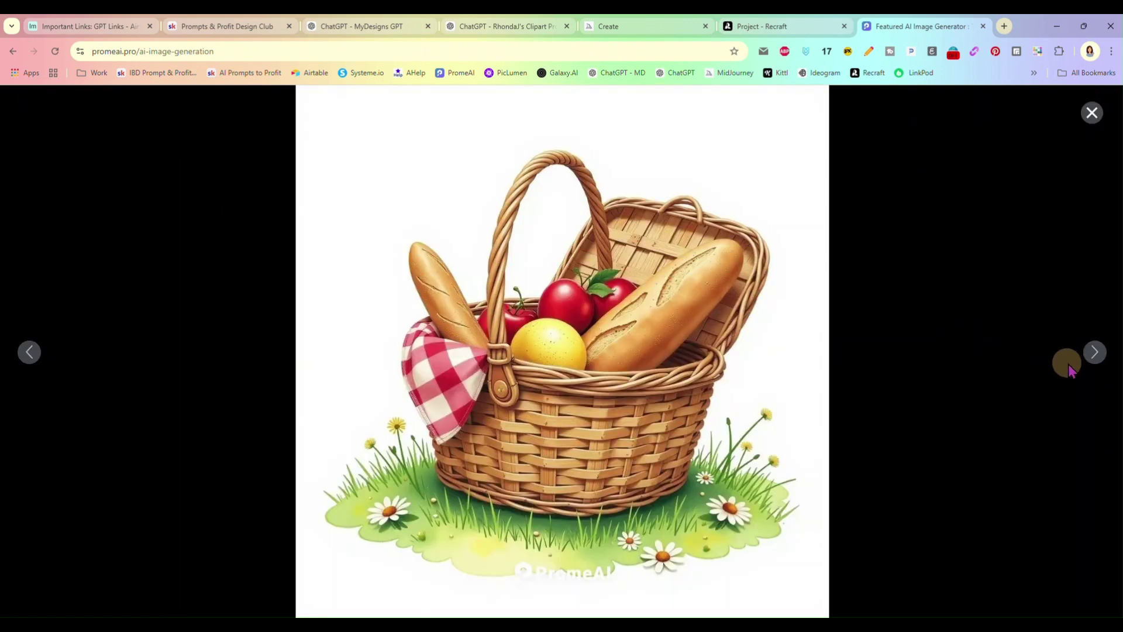
left_click(1095, 353)
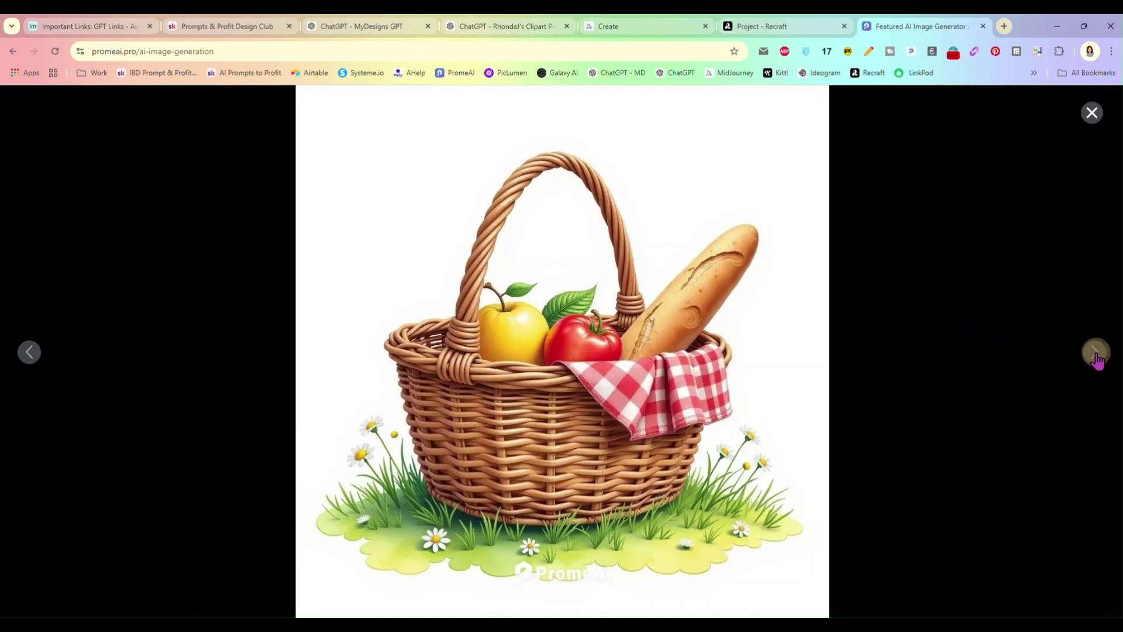
left_click(1095, 354)
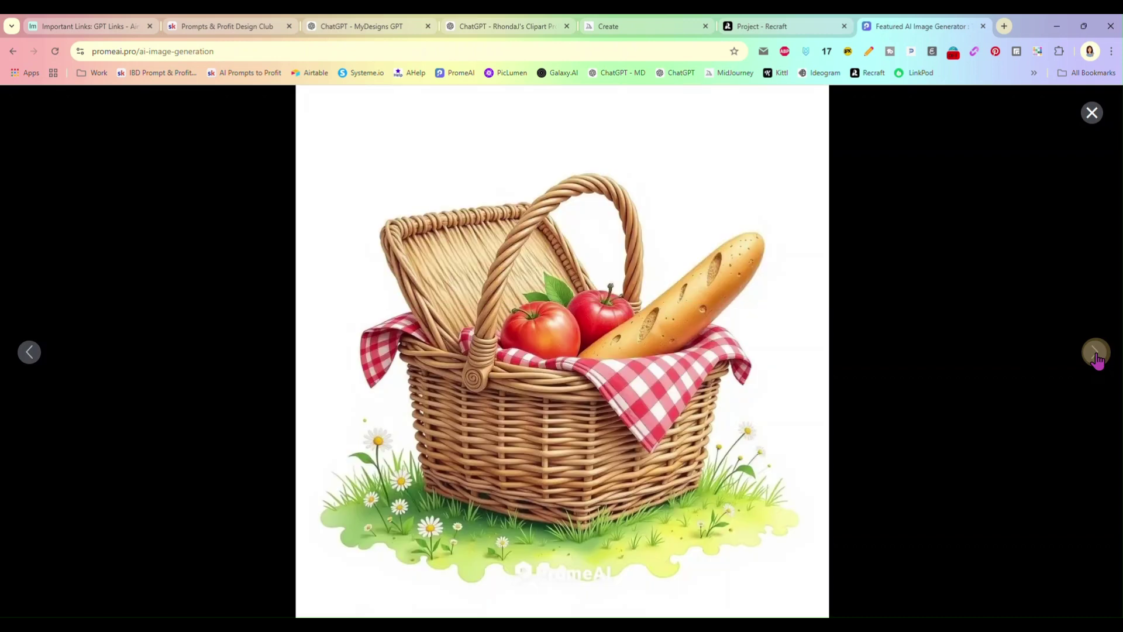
left_click(1092, 113)
scroll(515, 374, "down", 3)
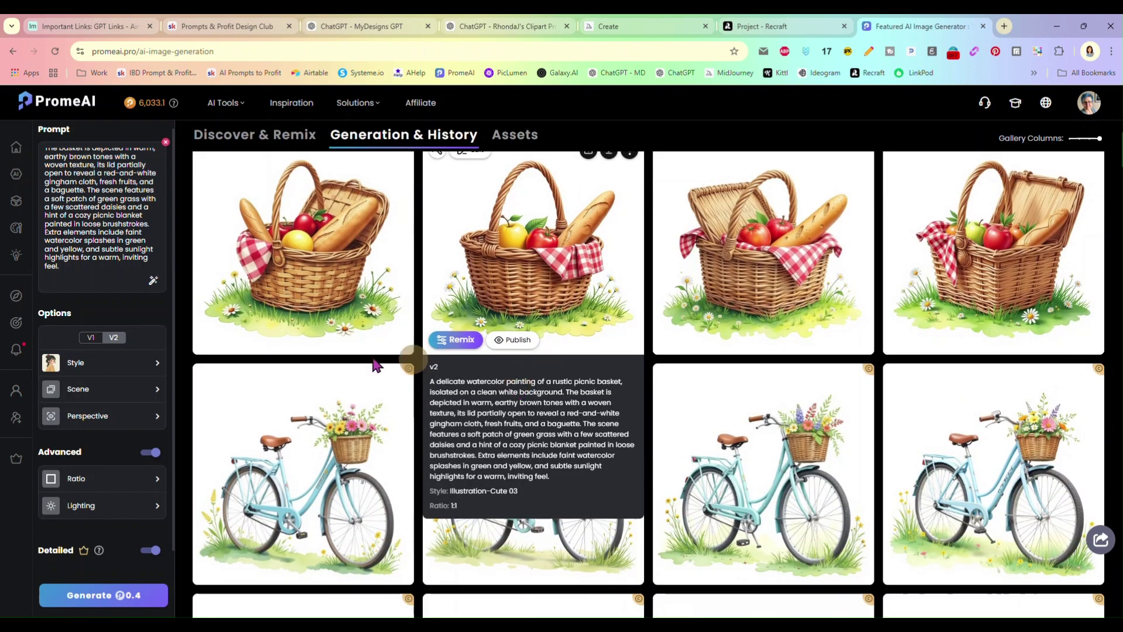
scroll(351, 345, "up", 2)
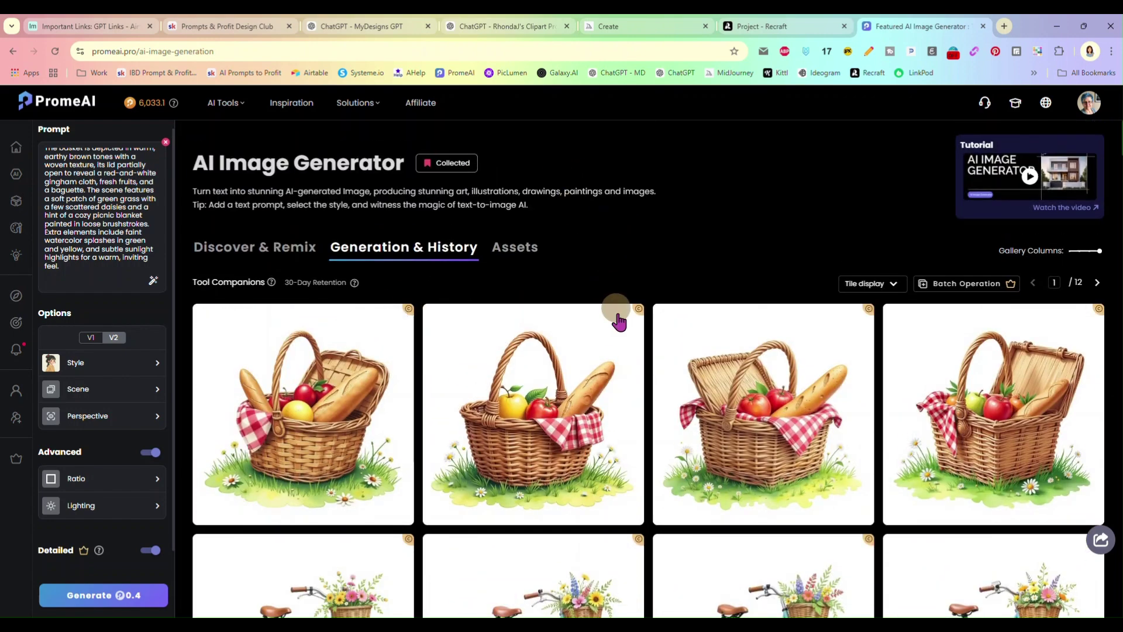
scroll(585, 433, "down", 3)
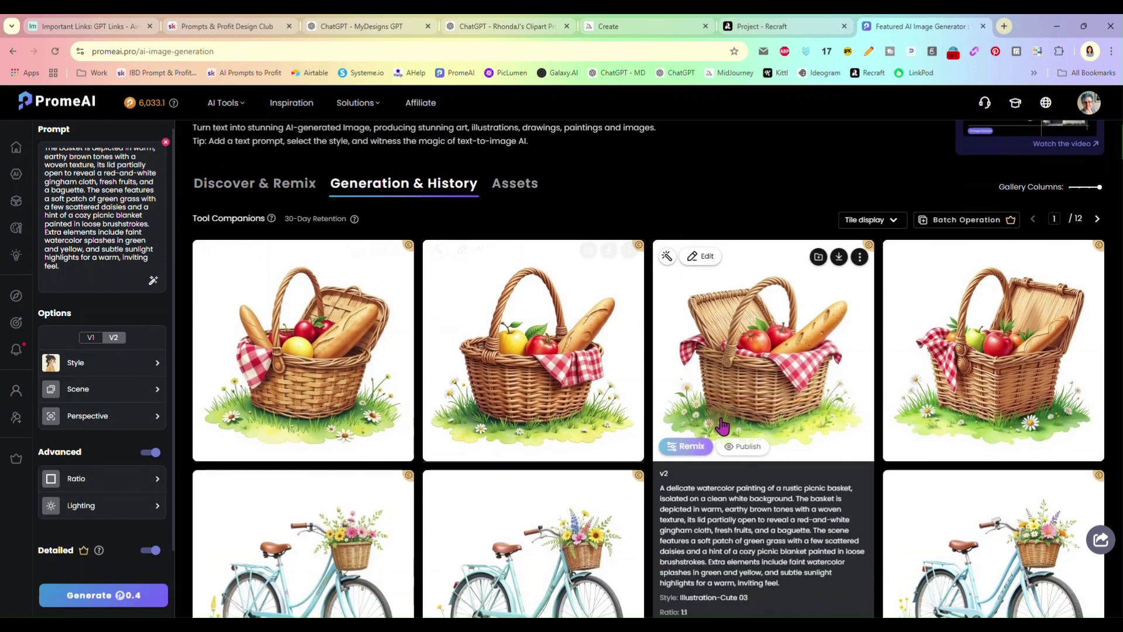
scroll(579, 351, "up", 3)
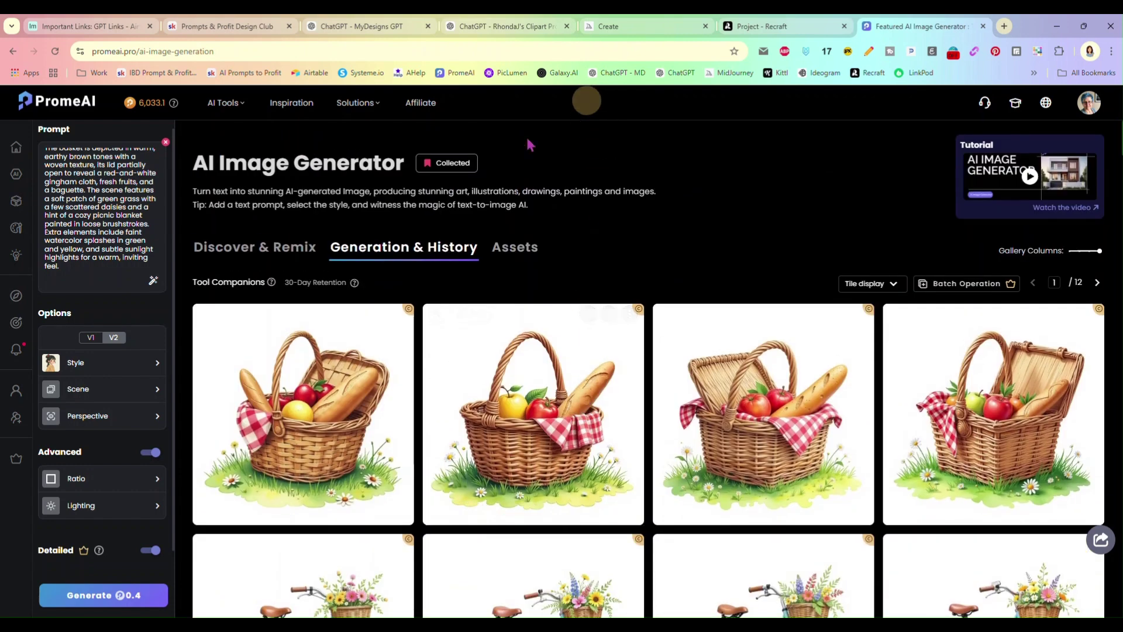
Change the illustration style to American Style 14, regenerate the picnic basket images, and look over the new results.
left_click(121, 371)
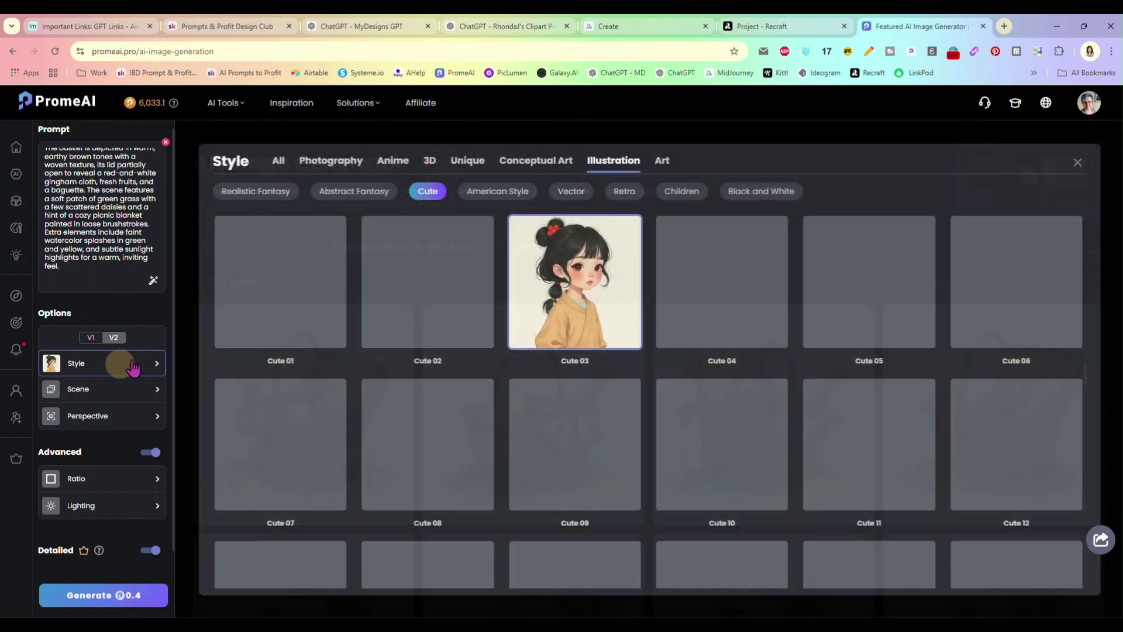
scroll(702, 338, "down", 2)
scroll(702, 338, "down", 9)
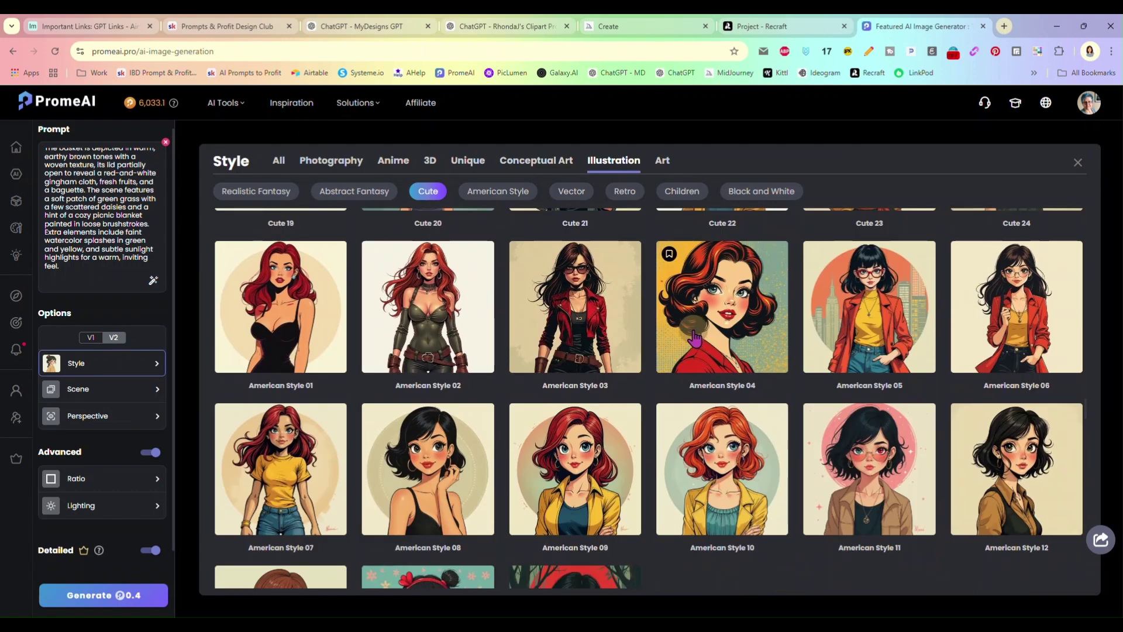
scroll(695, 338, "down", 1)
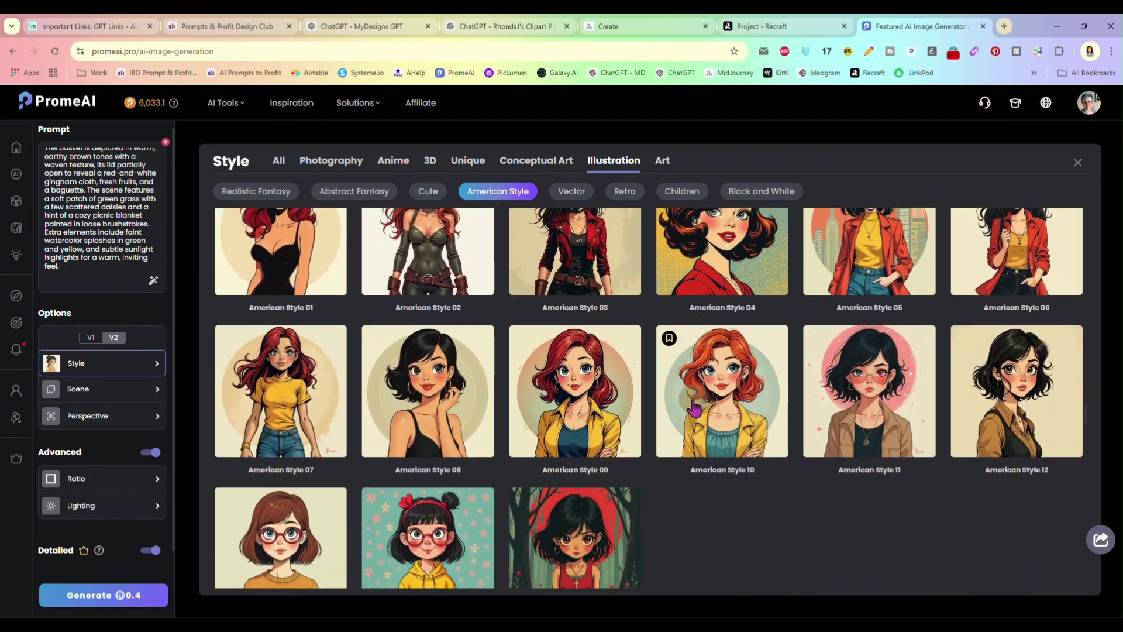
scroll(695, 407, "down", 2)
scroll(672, 396, "down", 5)
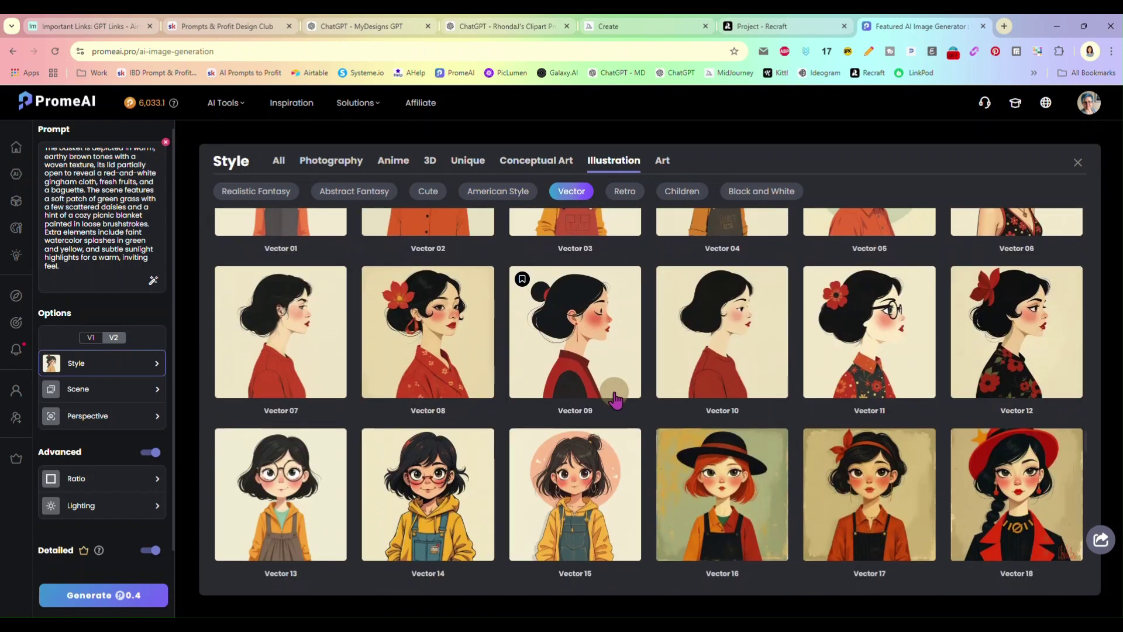
scroll(588, 377, "up", 4)
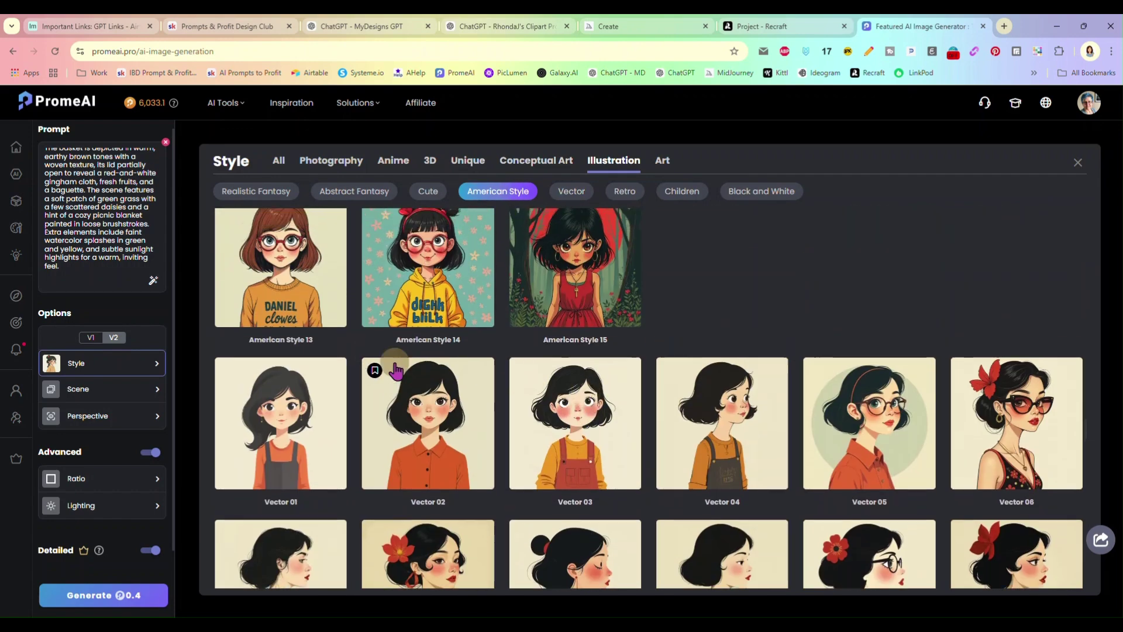
scroll(395, 370, "up", 2)
left_click(425, 410)
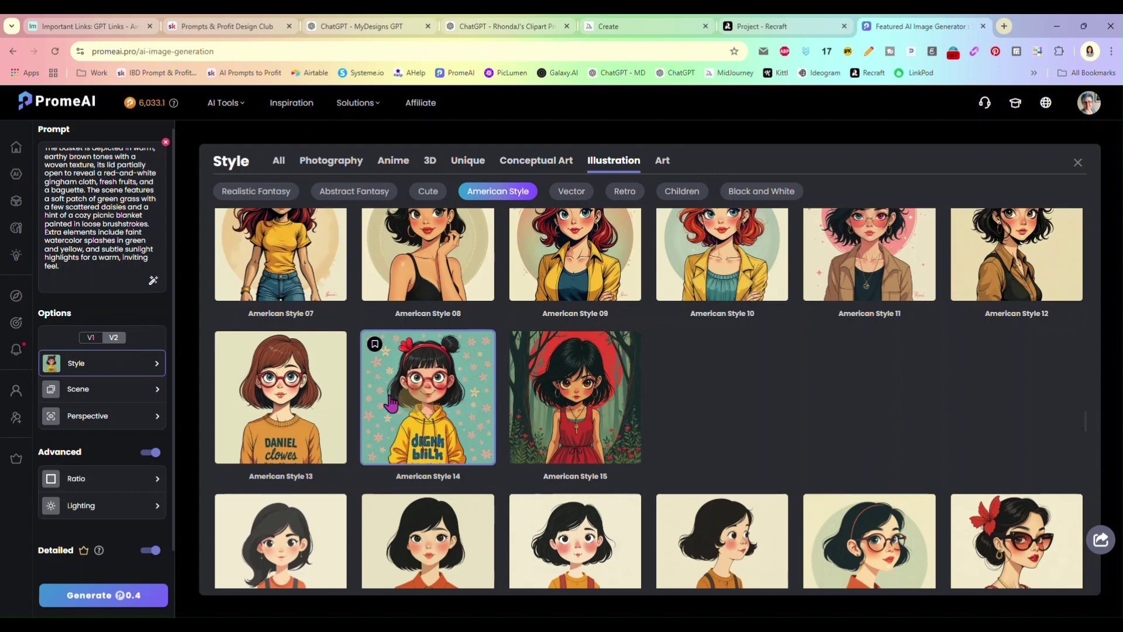
left_click(111, 595)
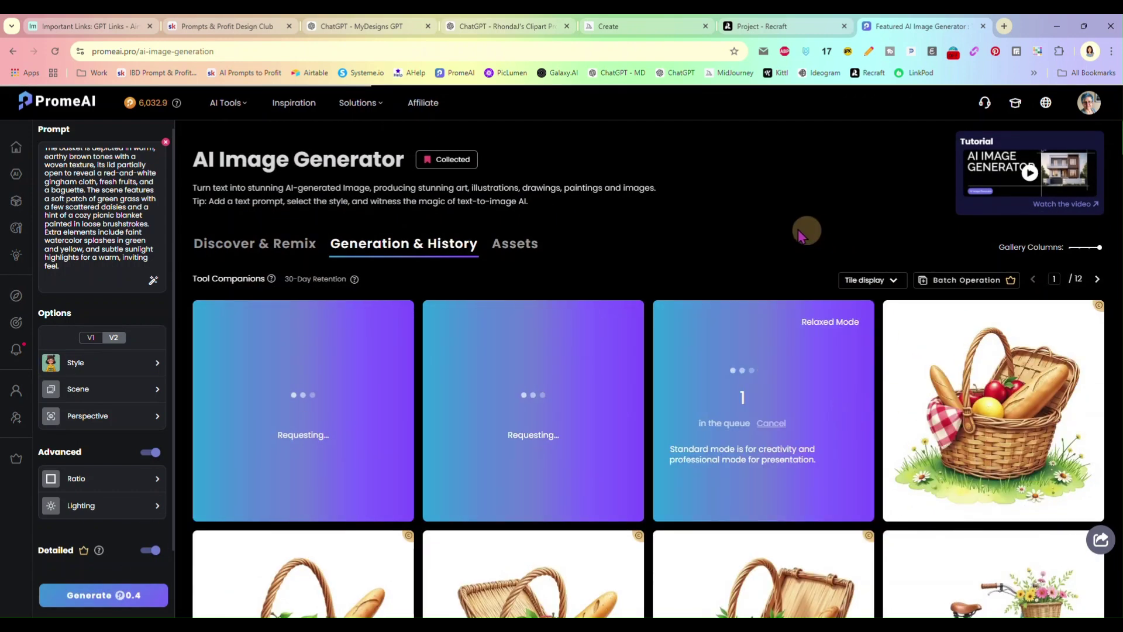
scroll(649, 231, "down", 1)
scroll(650, 231, "down", 1)
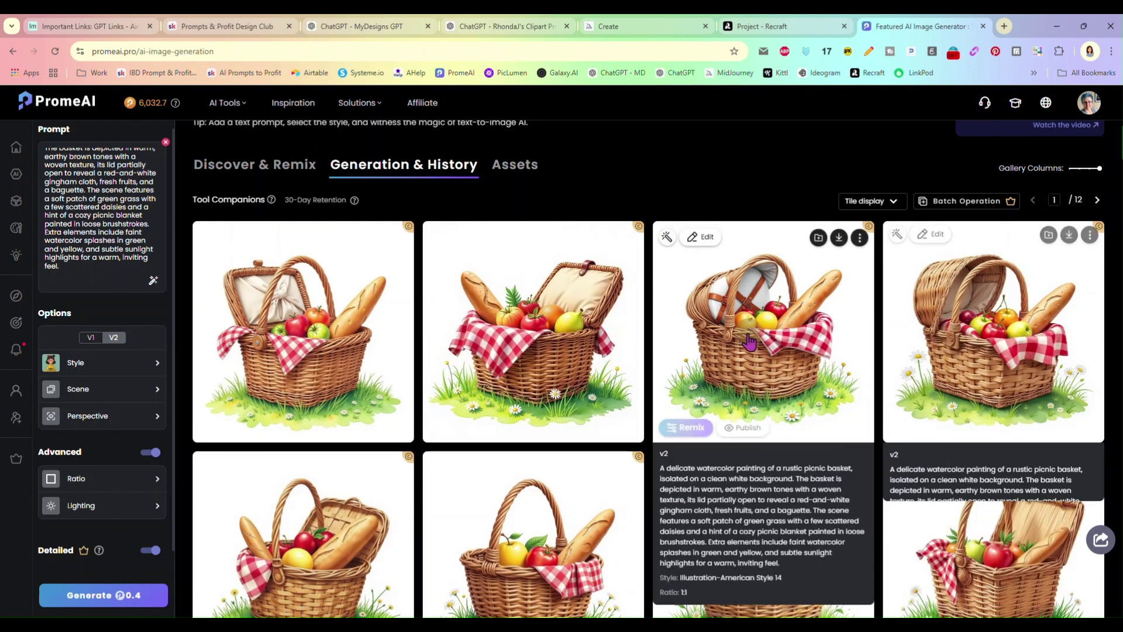
Switch the generator to version V1, choose the illustration style Realistic Fantasy 31, and regenerate the picnic basket images.
left_click(90, 338)
left_click(97, 368)
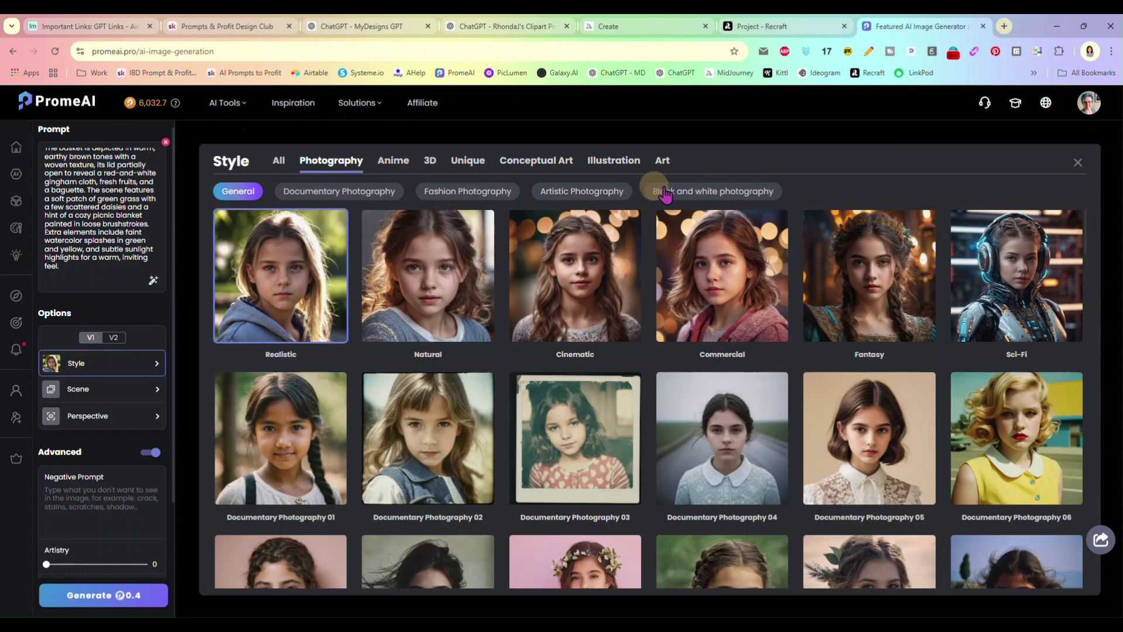
left_click(622, 171)
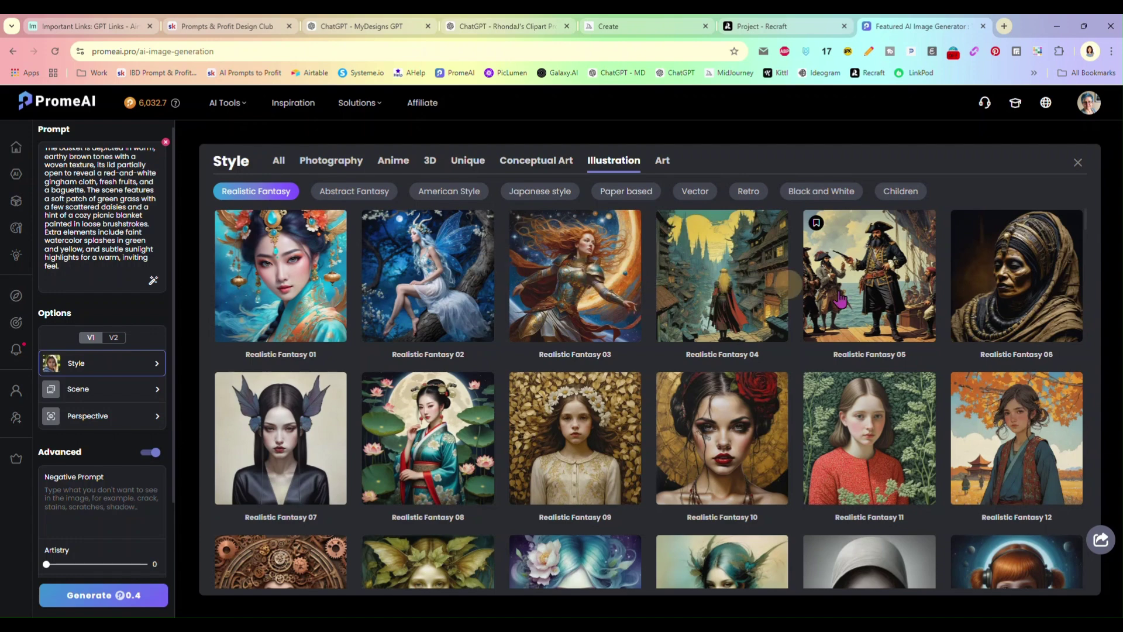
scroll(731, 393, "down", 4)
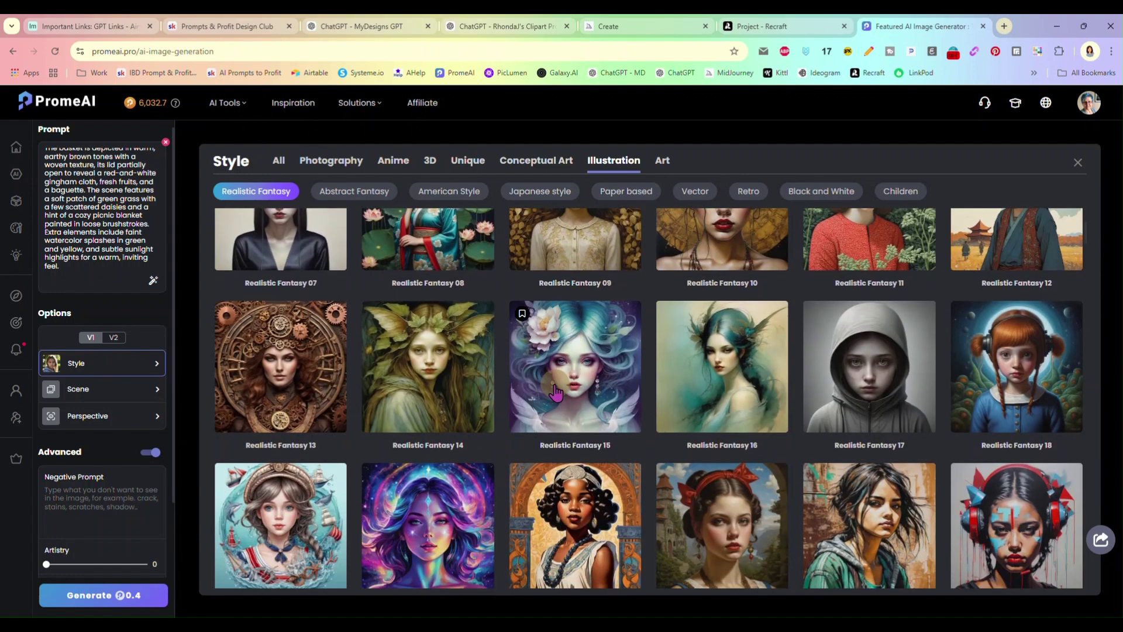
scroll(549, 392, "down", 5)
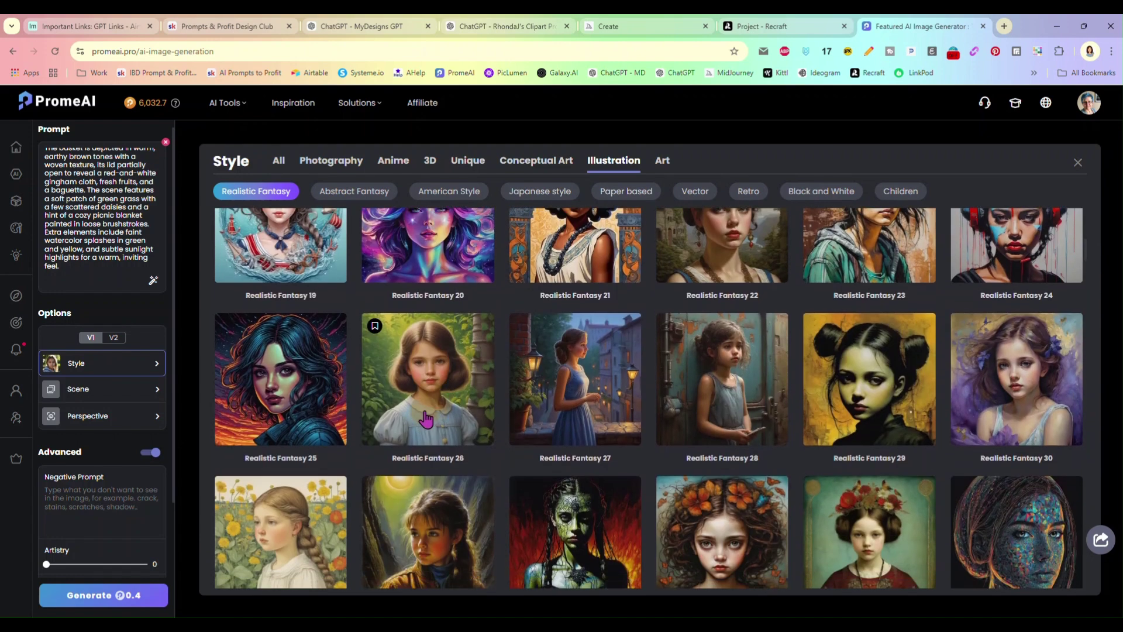
scroll(368, 438, "down", 1)
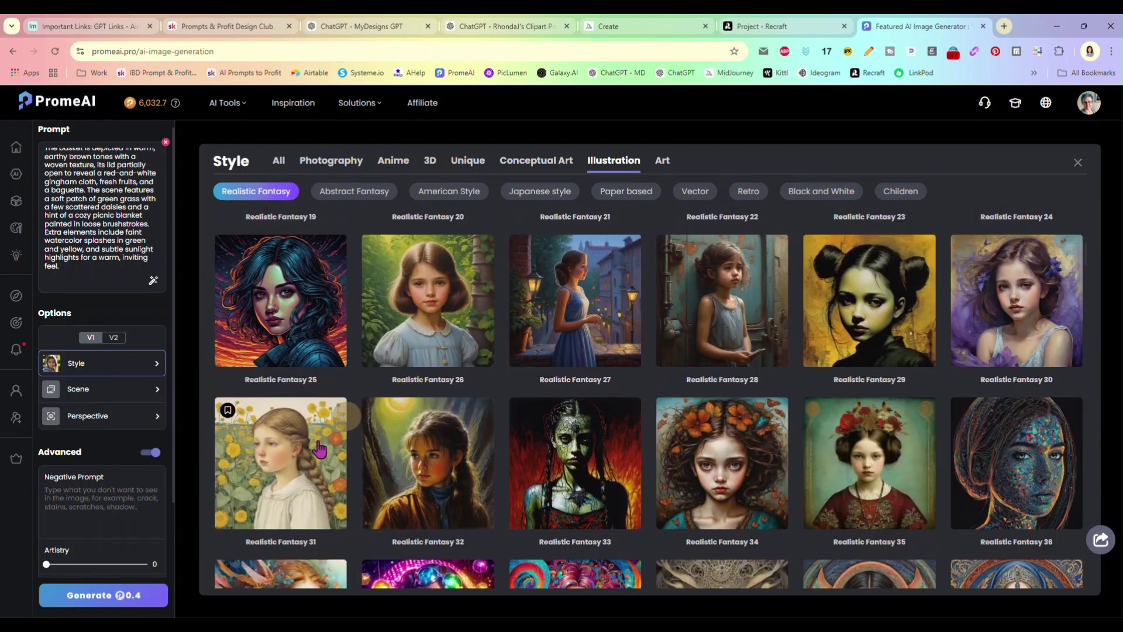
left_click(286, 471)
left_click(140, 594)
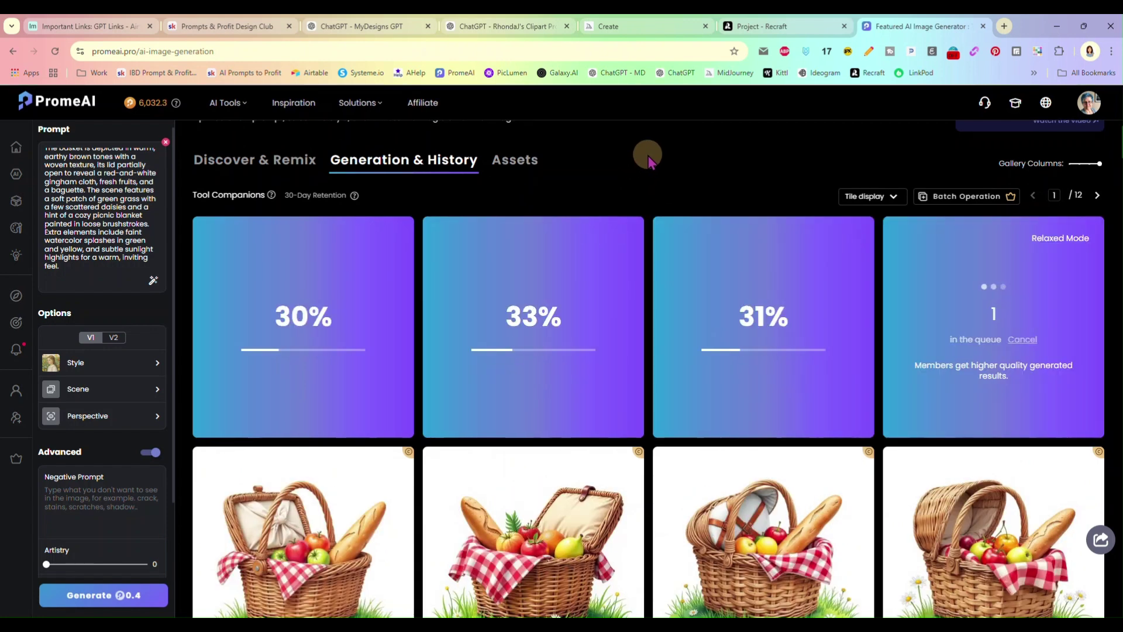
Look over the new picnic basket images, view the first one enlarged, and set the generator back to version V2.
mouse_move(746, 368)
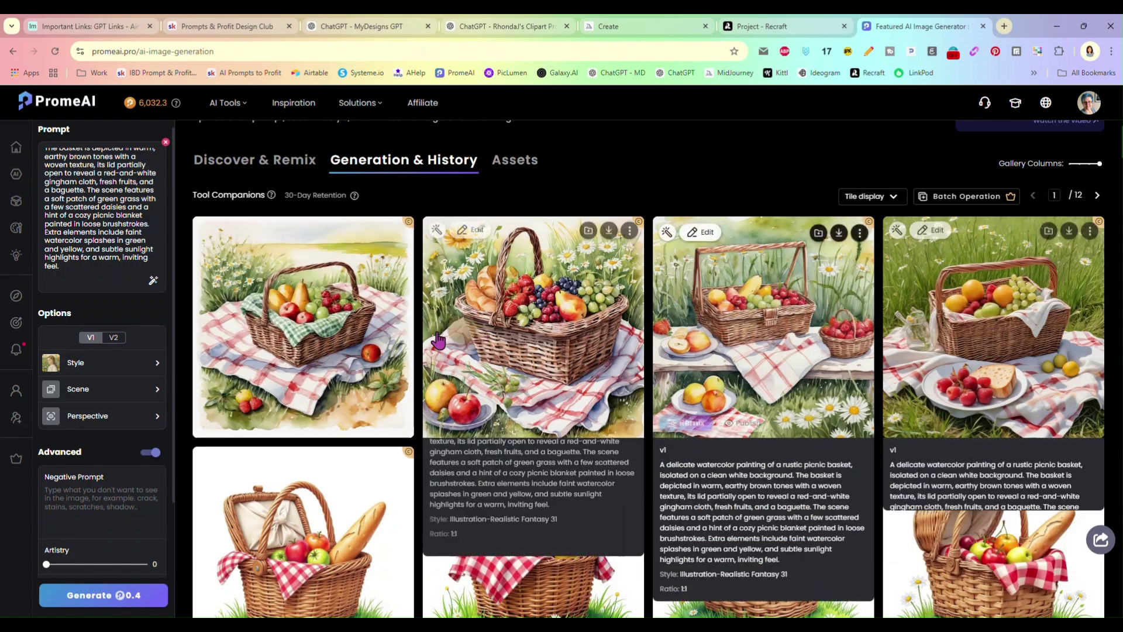
mouse_move(560, 322)
left_click(306, 341)
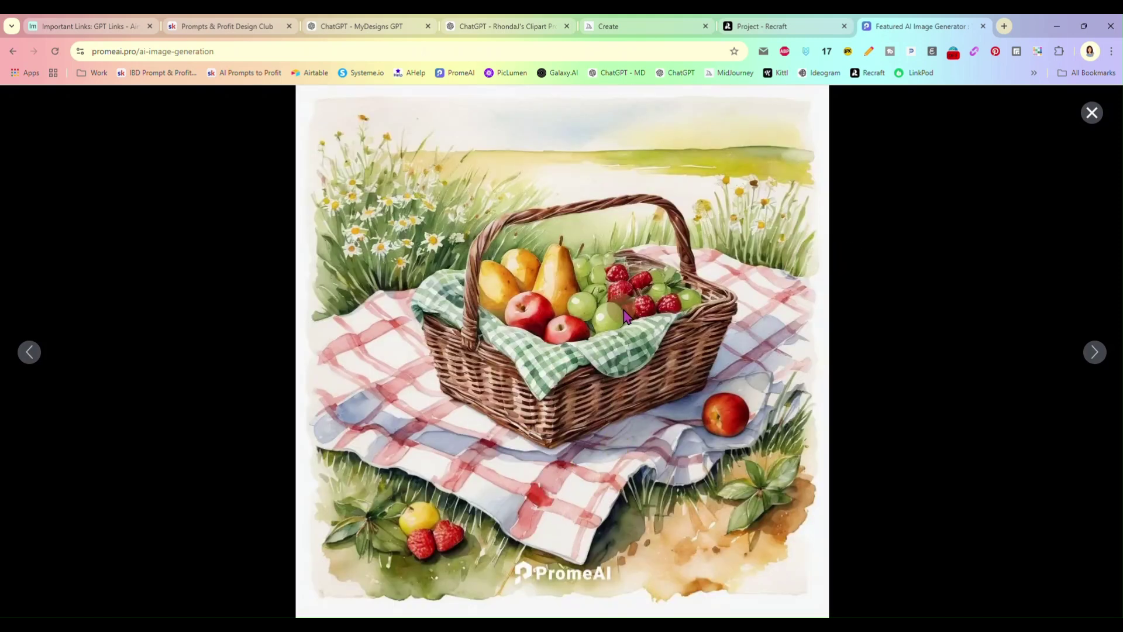
left_click(1091, 114)
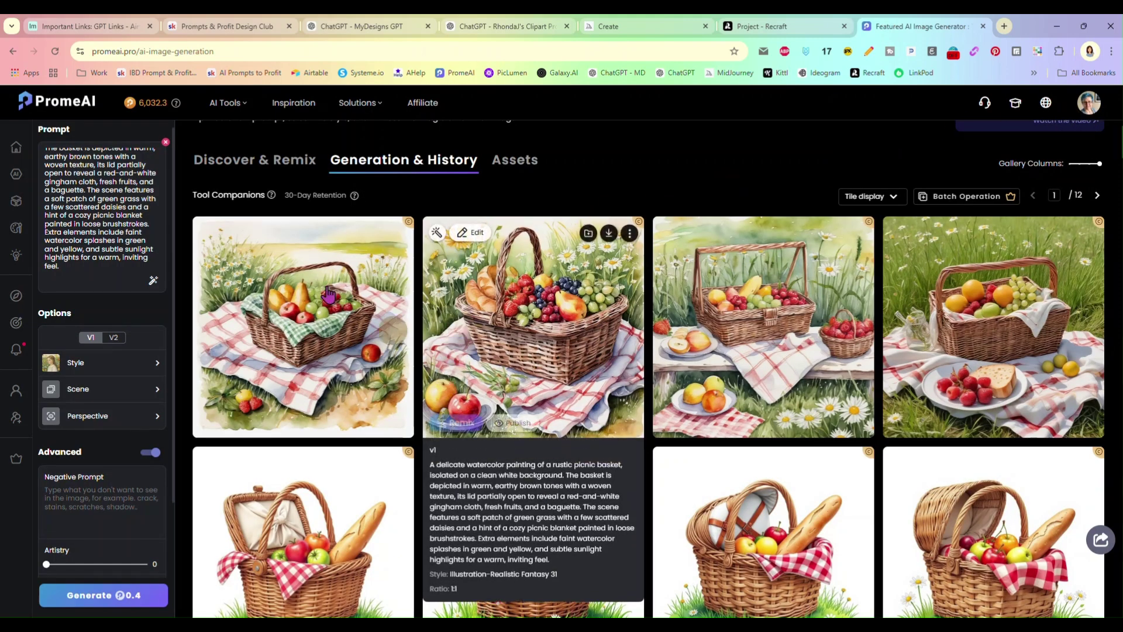
left_click(114, 339)
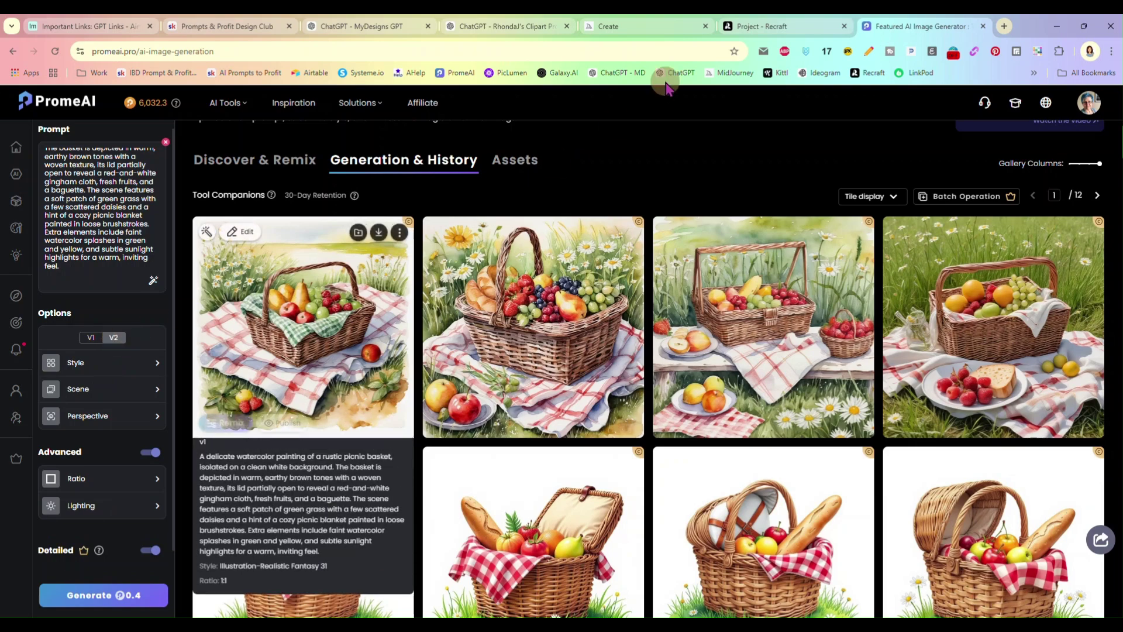
scroll(659, 283, "down", 1)
scroll(659, 283, "down", 1)
scroll(585, 263, "up", 4)
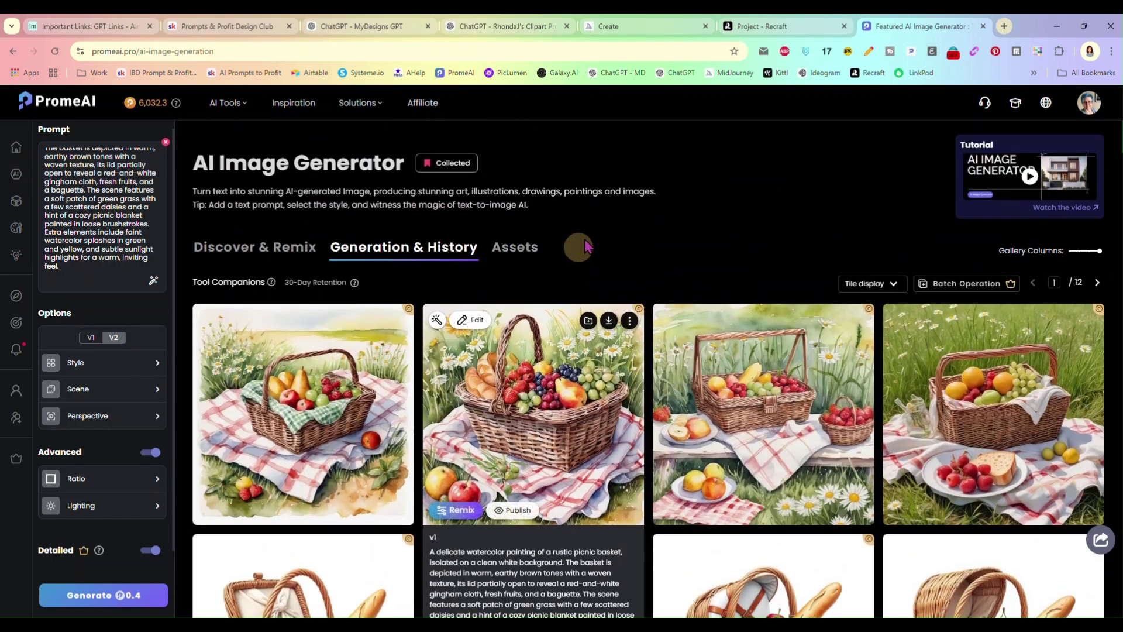
Switch to the ChatGPT clipart prompt generator chat and copy the full vintage bicycle prompt.
left_click(656, 25)
left_click(483, 33)
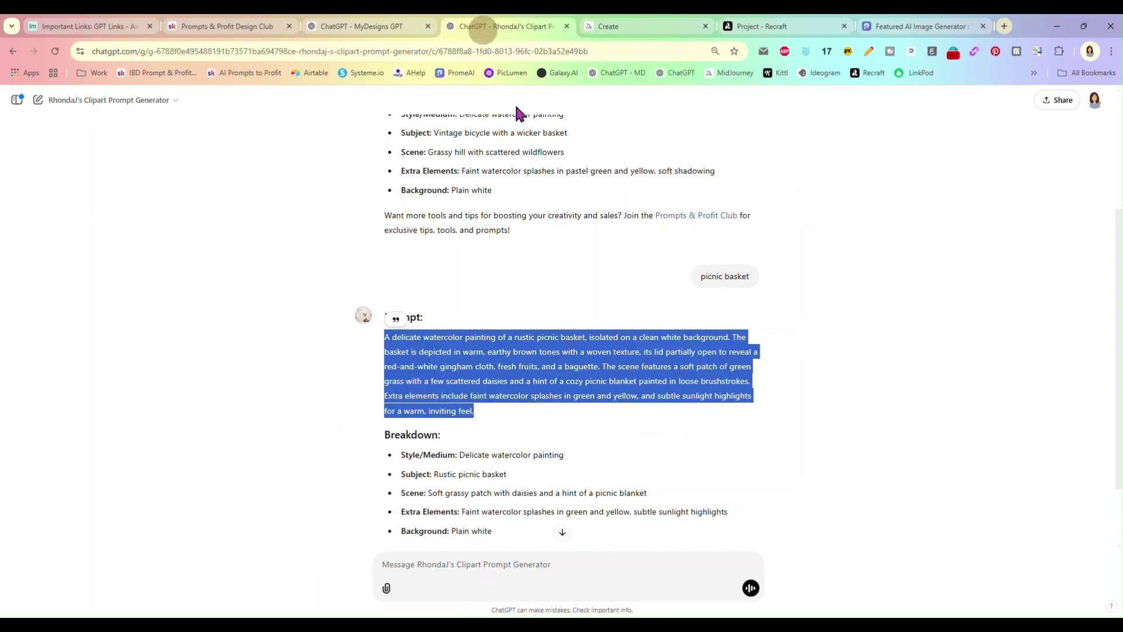
left_click(544, 266)
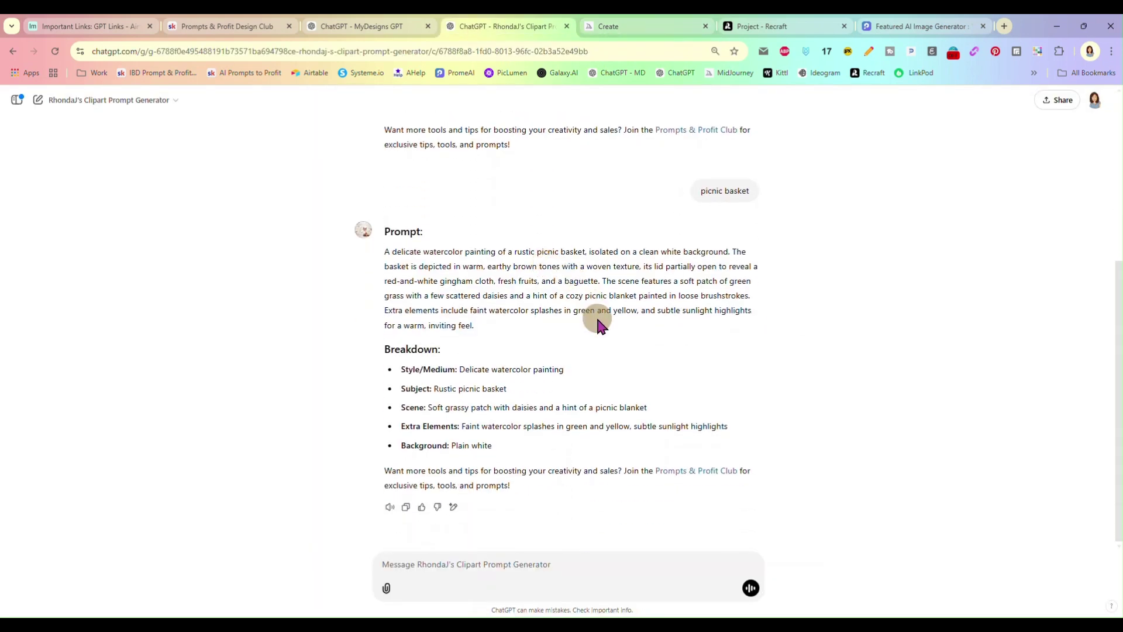
scroll(598, 322, "up", 5)
scroll(572, 291, "down", 4)
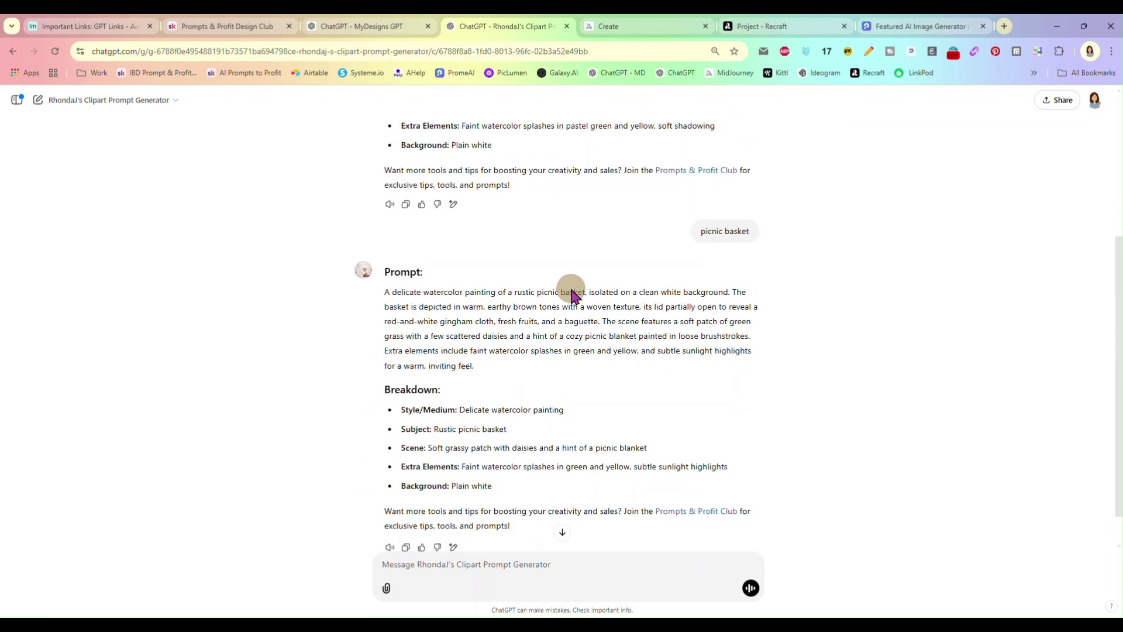
scroll(572, 294, "down", 1)
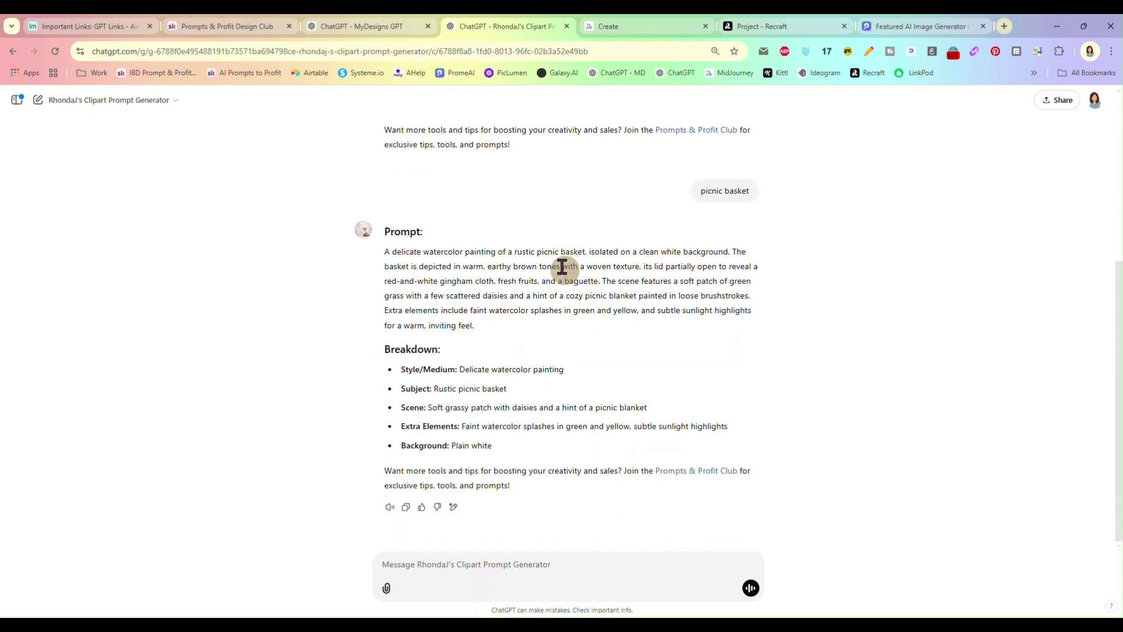
scroll(532, 296, "up", 5)
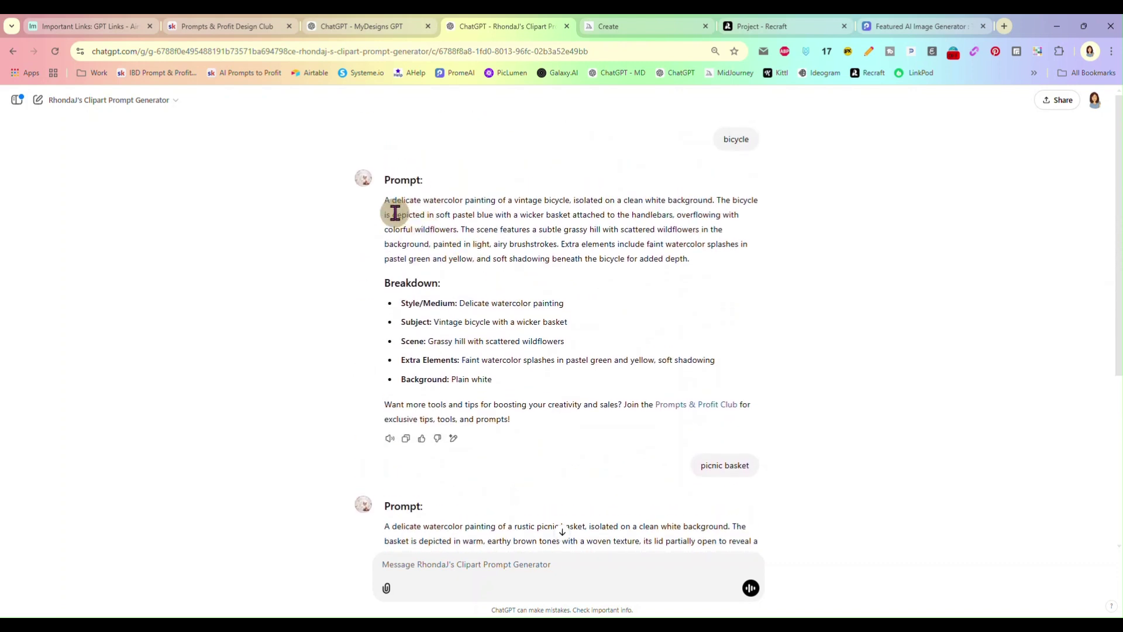
left_click_drag(385, 199, 693, 260)
key("ctrl+c")
right_click(580, 234)
left_click(595, 239)
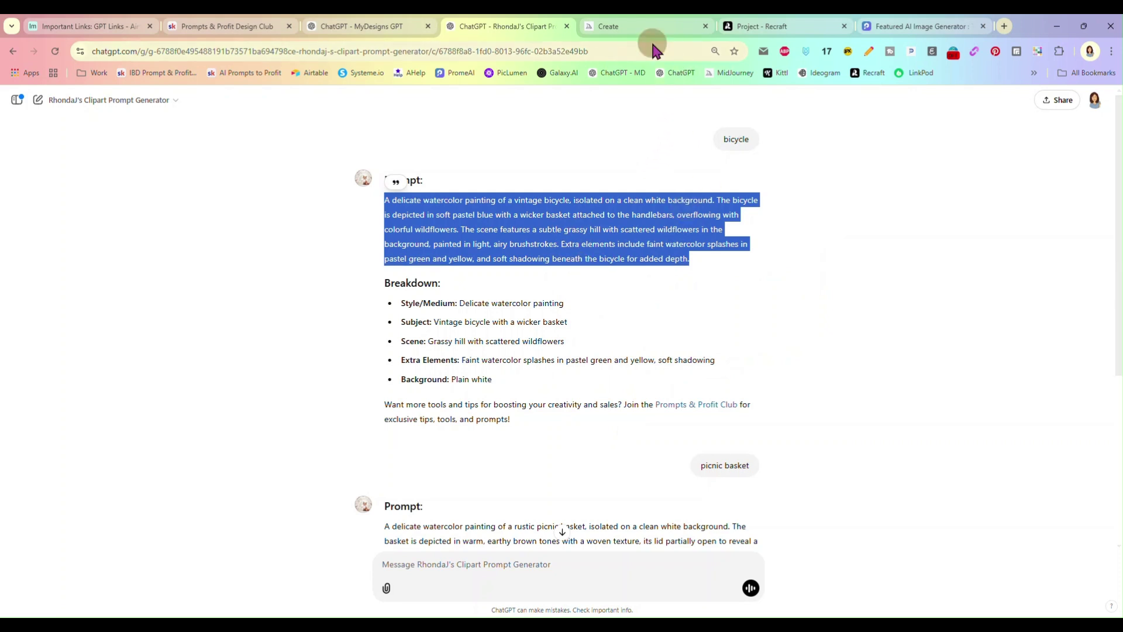
Open regular ChatGPT in a new tab beside the clipart chat and ask for a list of items that pair well with a vintage bicycle for a clipart set.
right_click(674, 75)
left_click(681, 87)
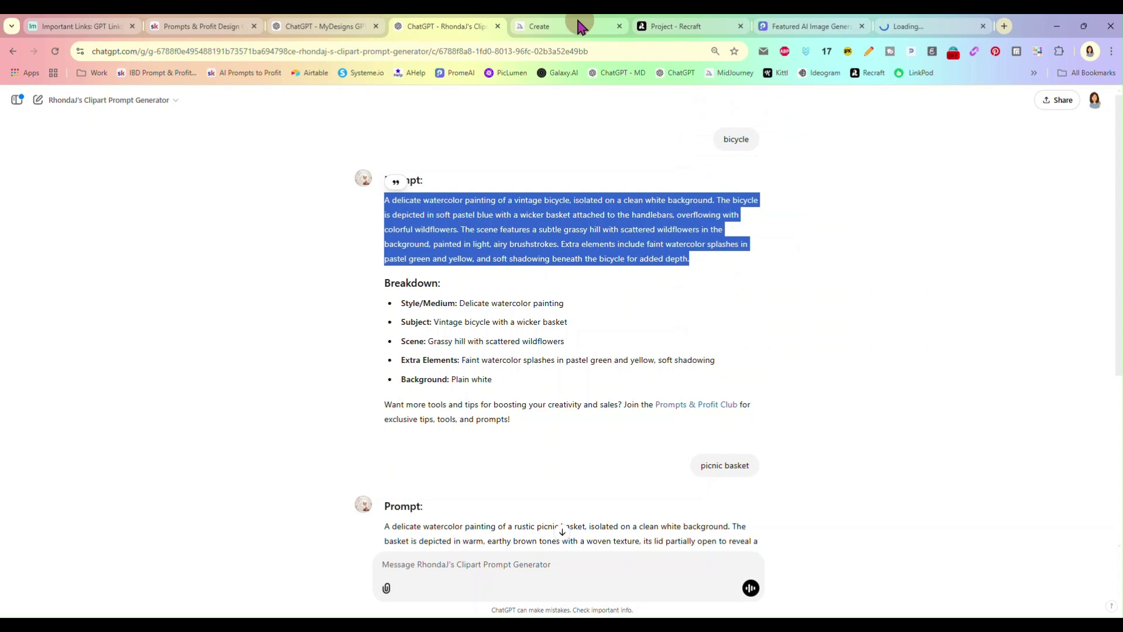
left_click_drag(895, 26, 544, 30)
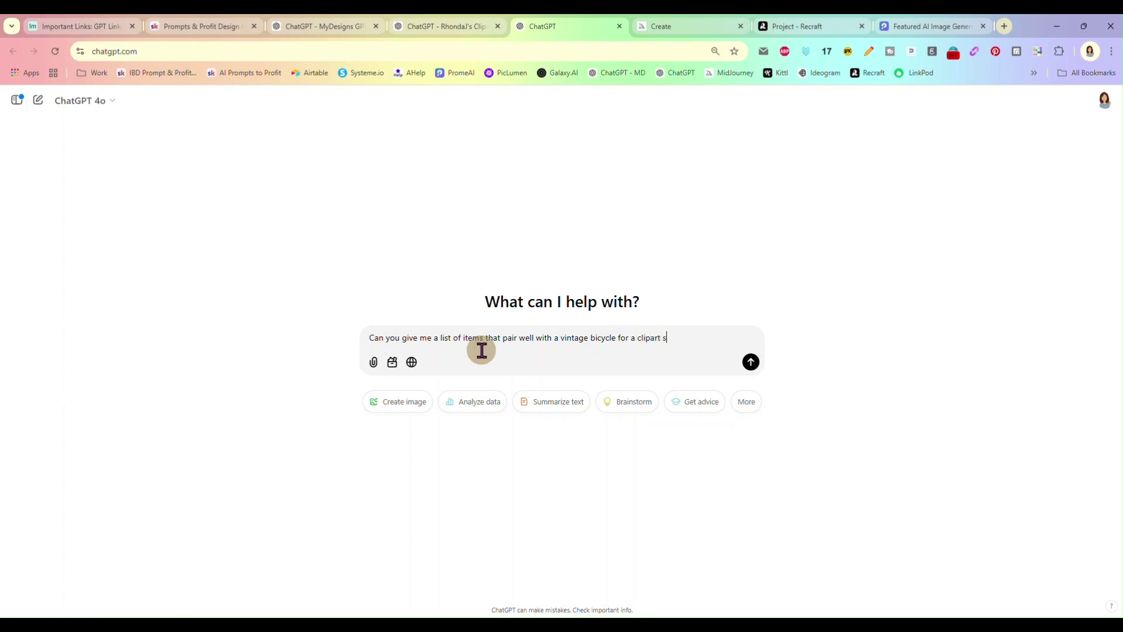
key("Return")
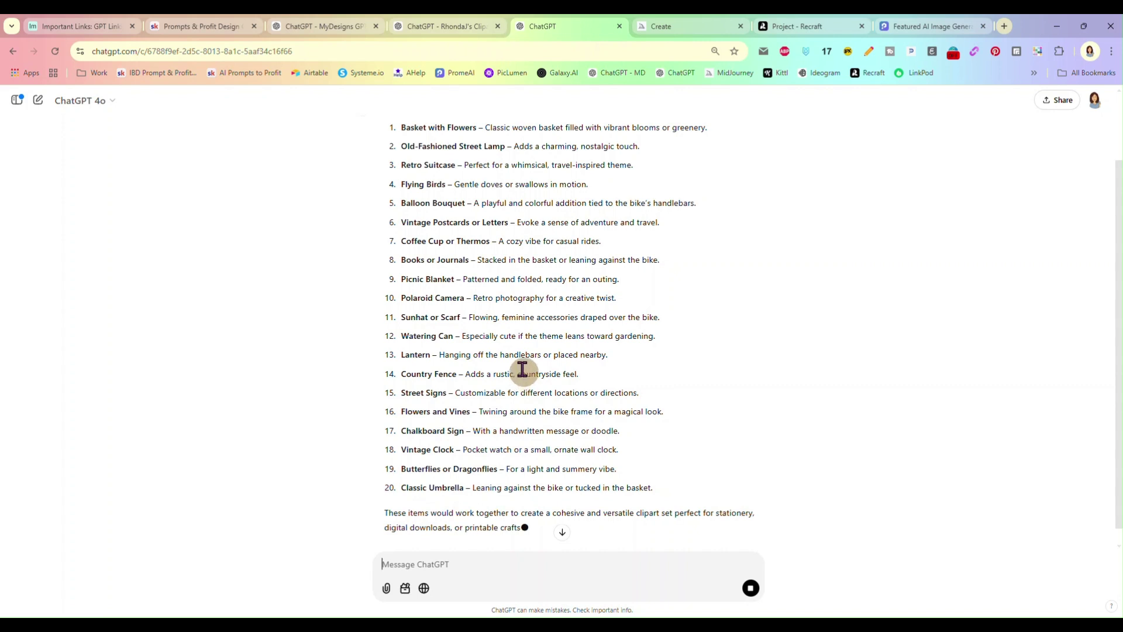
scroll(512, 310, "up", 3)
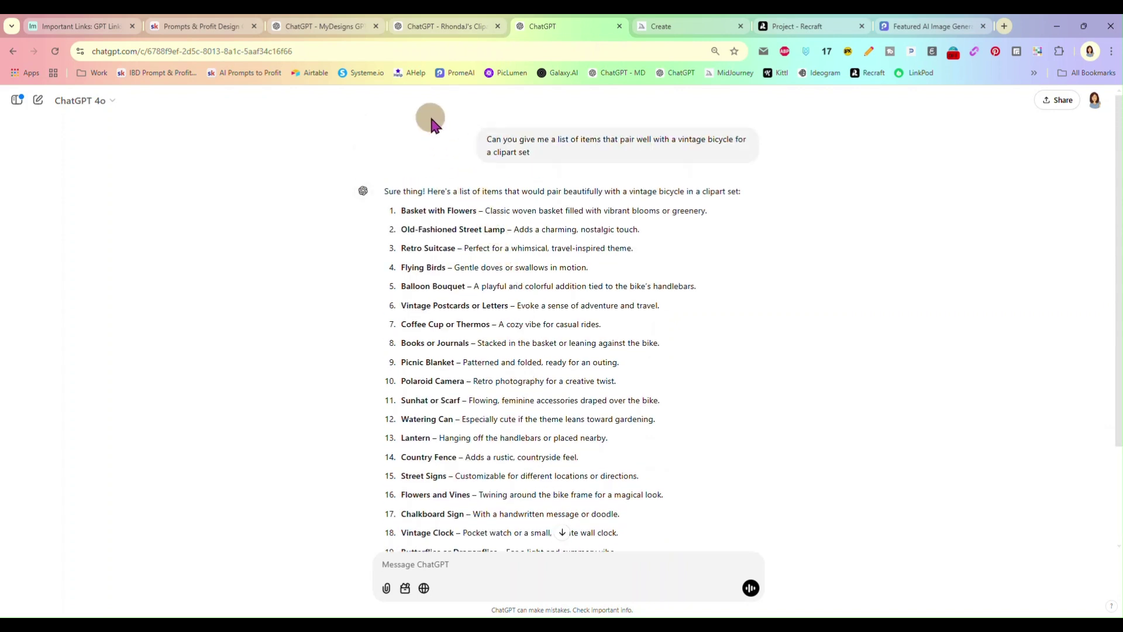
In MyDesigns GPT, submit the copied bicycle prompt plus "- Scale this out for other items that pair well with the bicycle for a clipart bundle set".
left_click(323, 27)
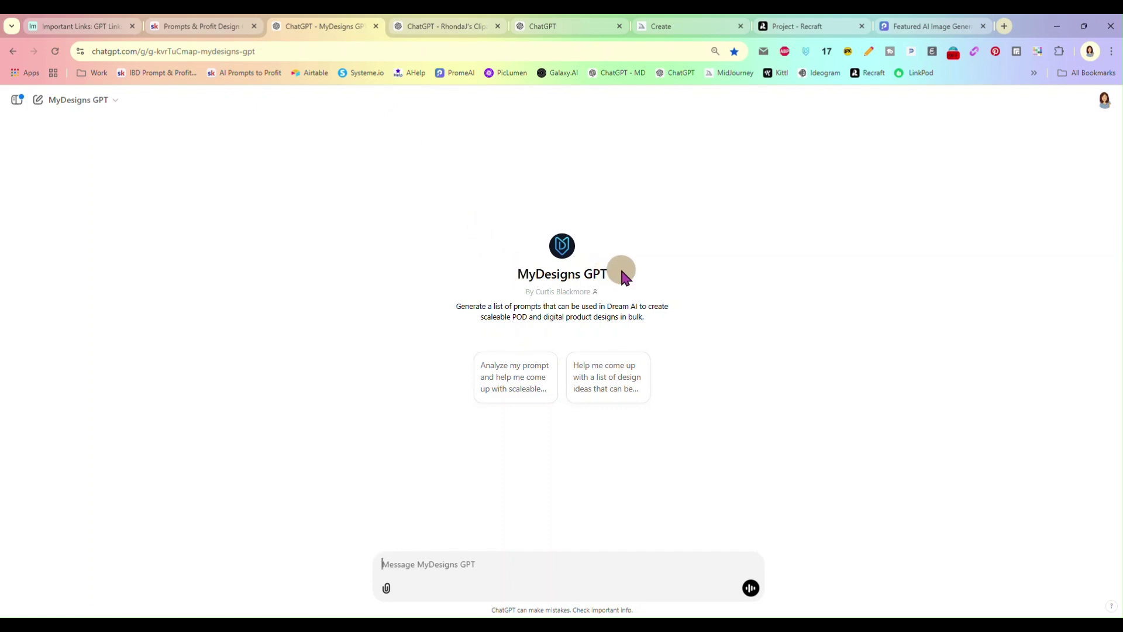
left_click(560, 559)
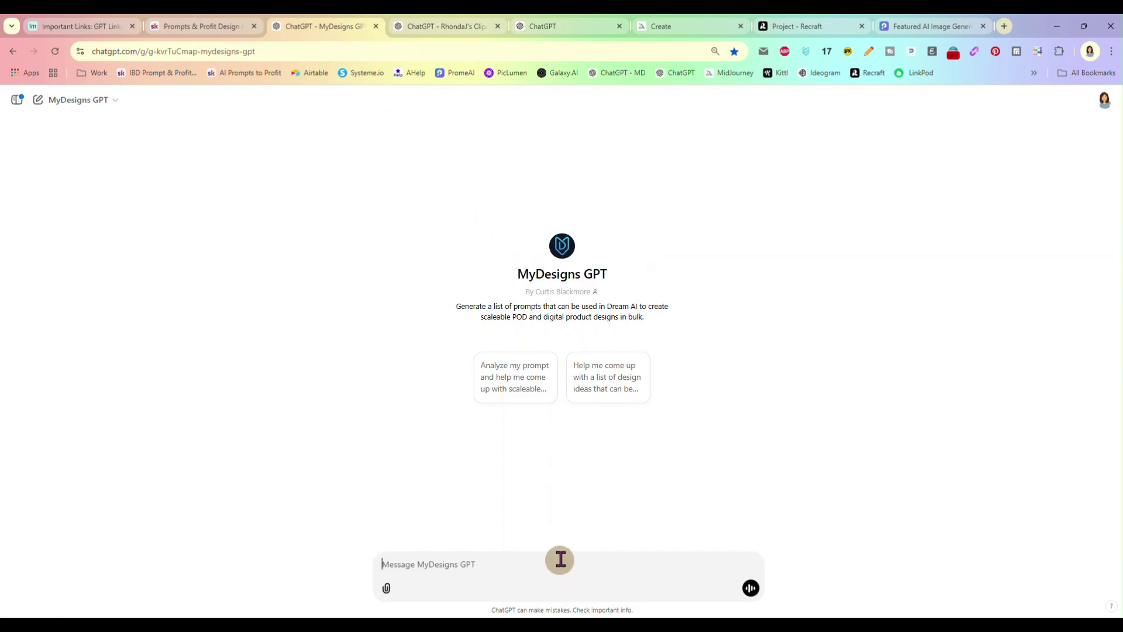
key("ctrl+v")
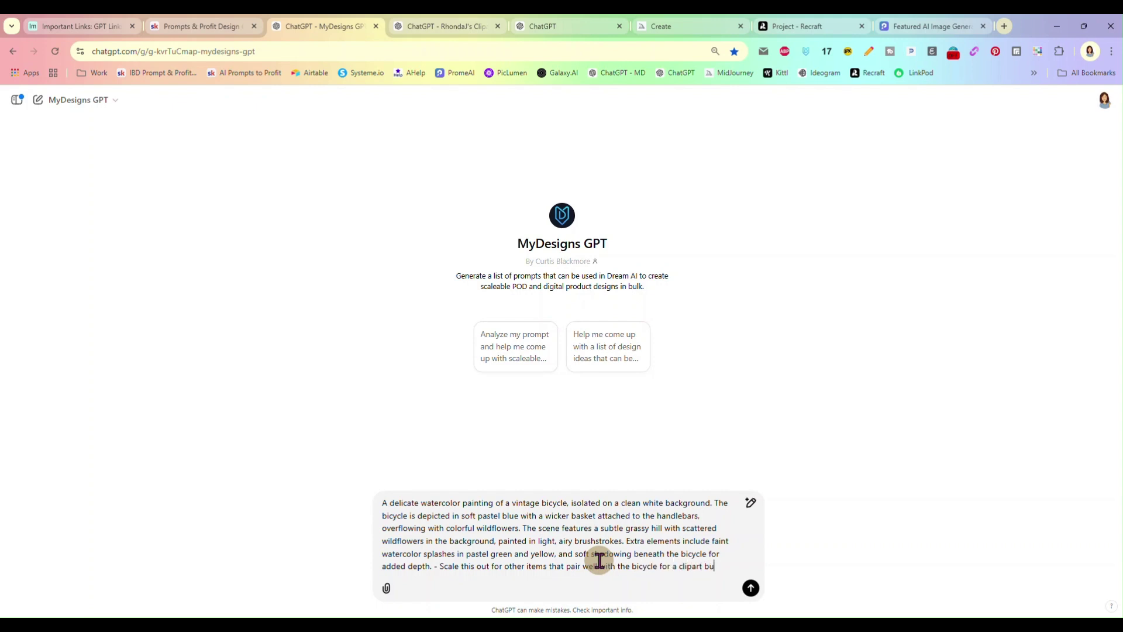
type("set")
key("Return")
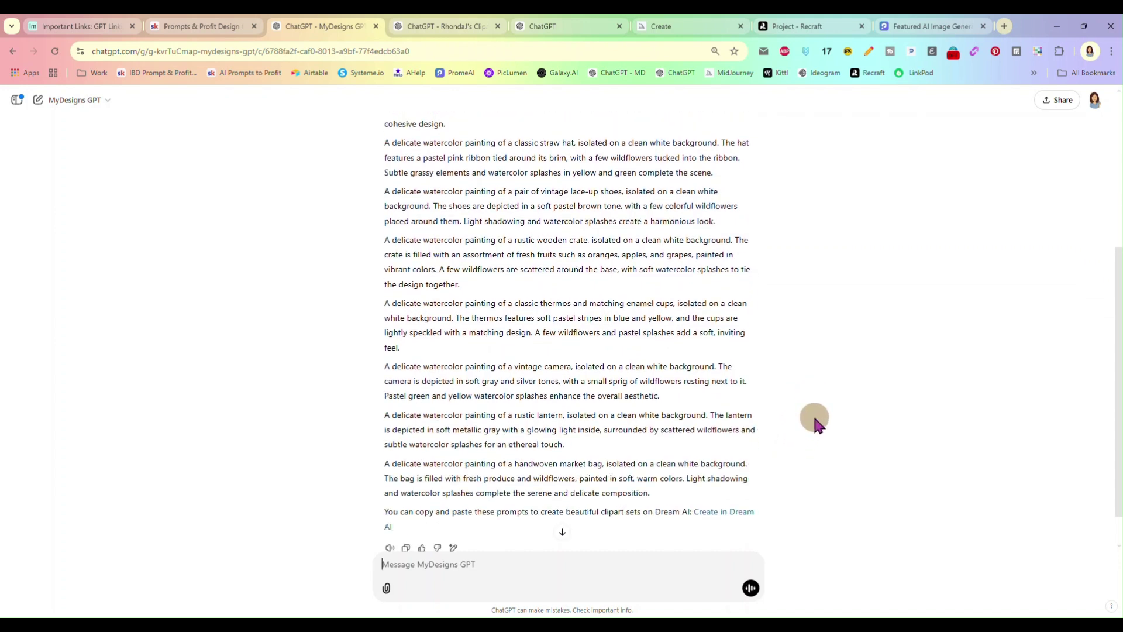
Review the generated clipart prompts and copy them all, from the vintage picnic basket through the handwoven market bag.
scroll(813, 421, "down", 2)
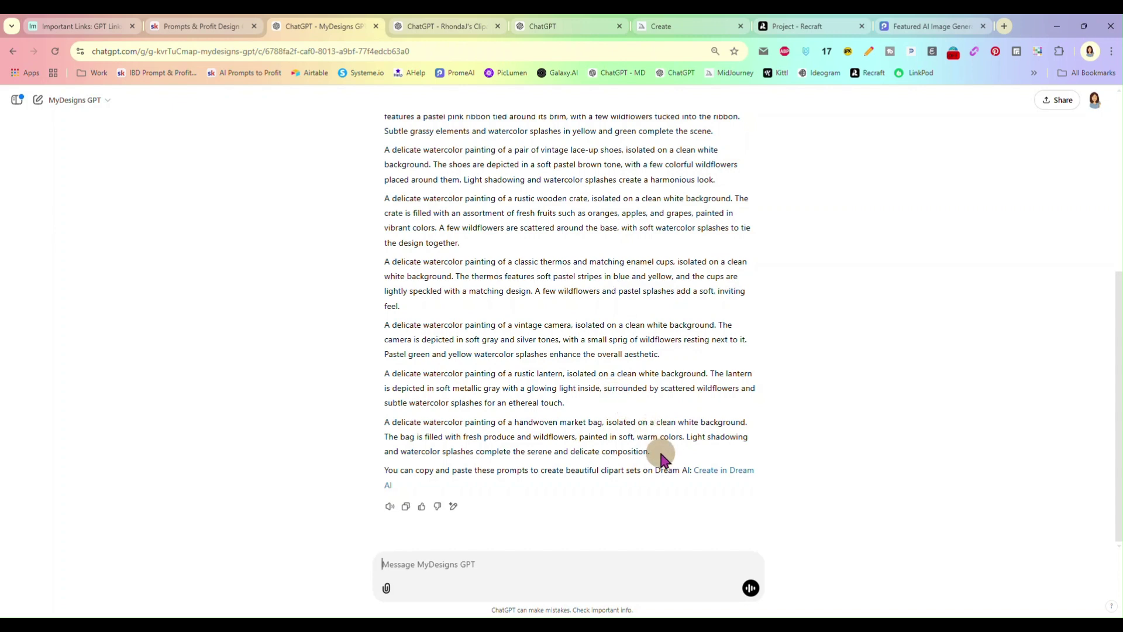
scroll(606, 343, "up", 4)
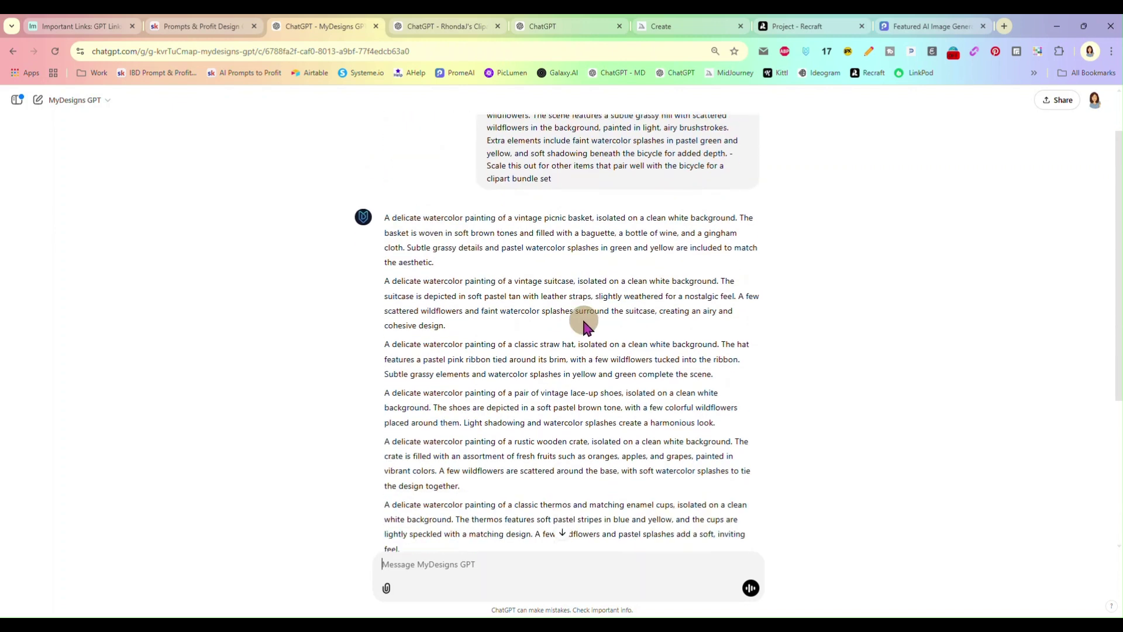
scroll(533, 250, "down", 3)
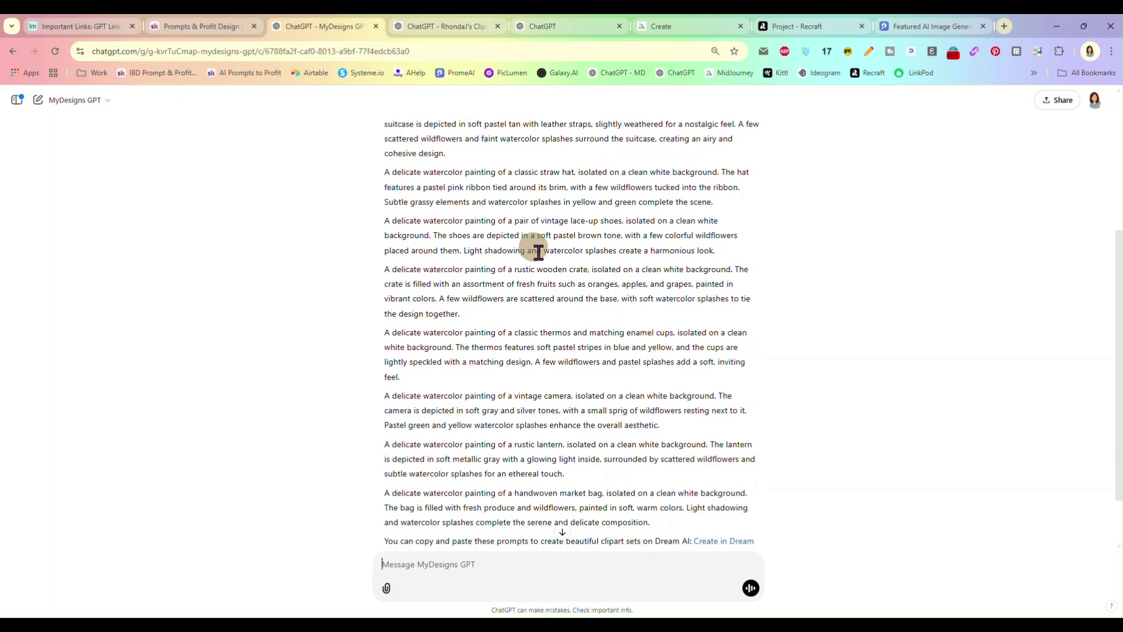
scroll(575, 389, "up", 4)
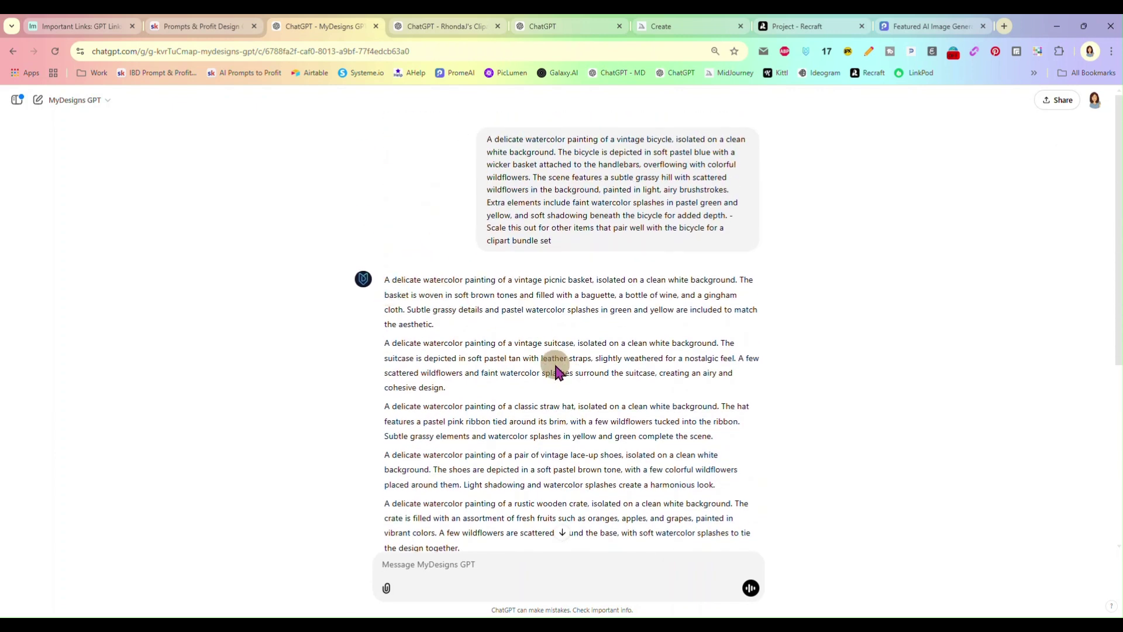
scroll(530, 342, "down", 3)
scroll(530, 342, "down", 3)
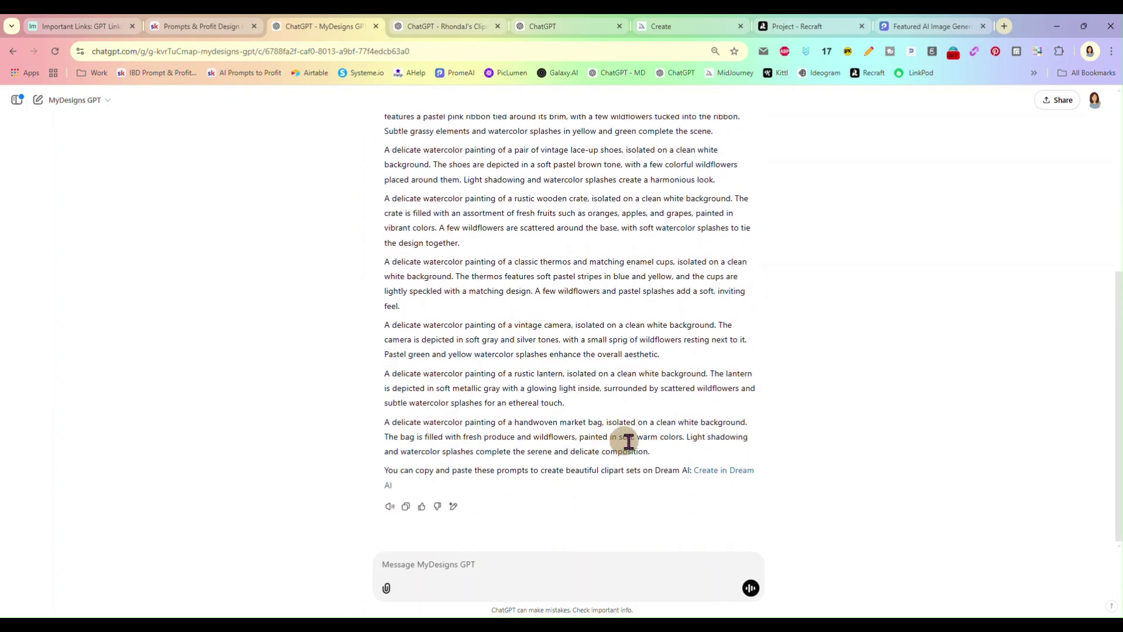
left_click_drag(654, 452, 385, 206)
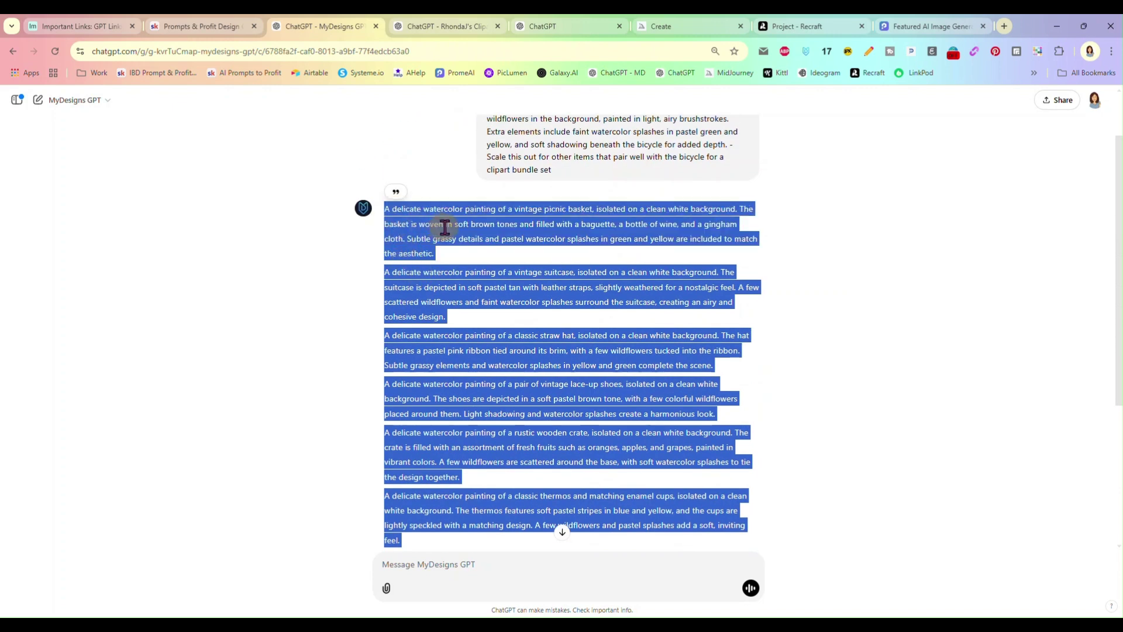
right_click(519, 221)
left_click(534, 237)
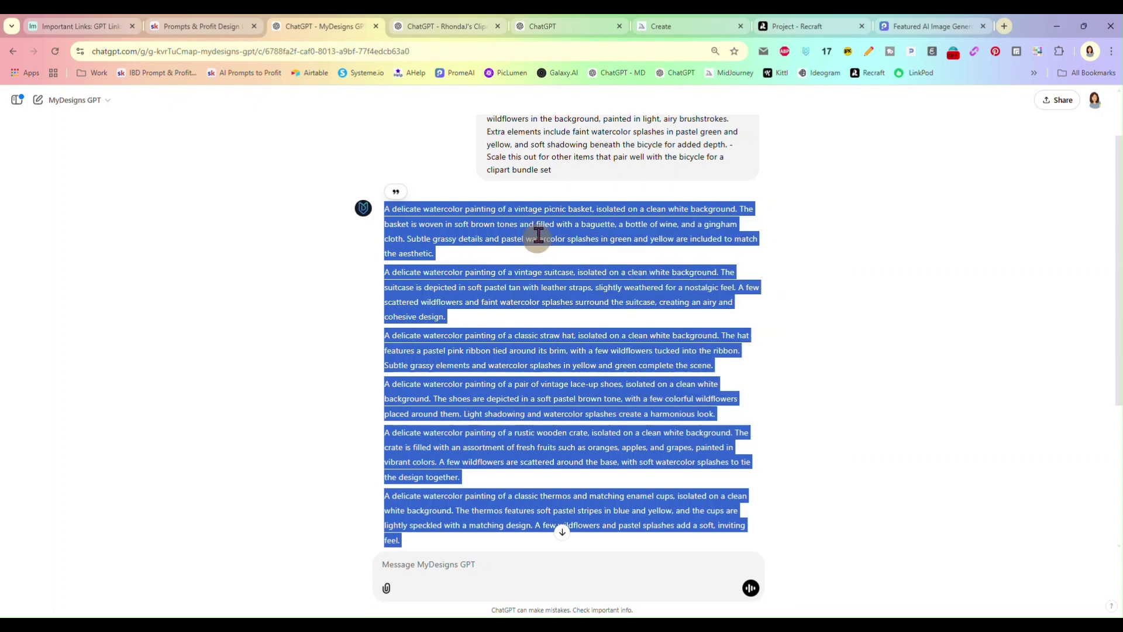
Open the MyDesigns website in a new tab and enter the account's dashboard.
left_click(1004, 26)
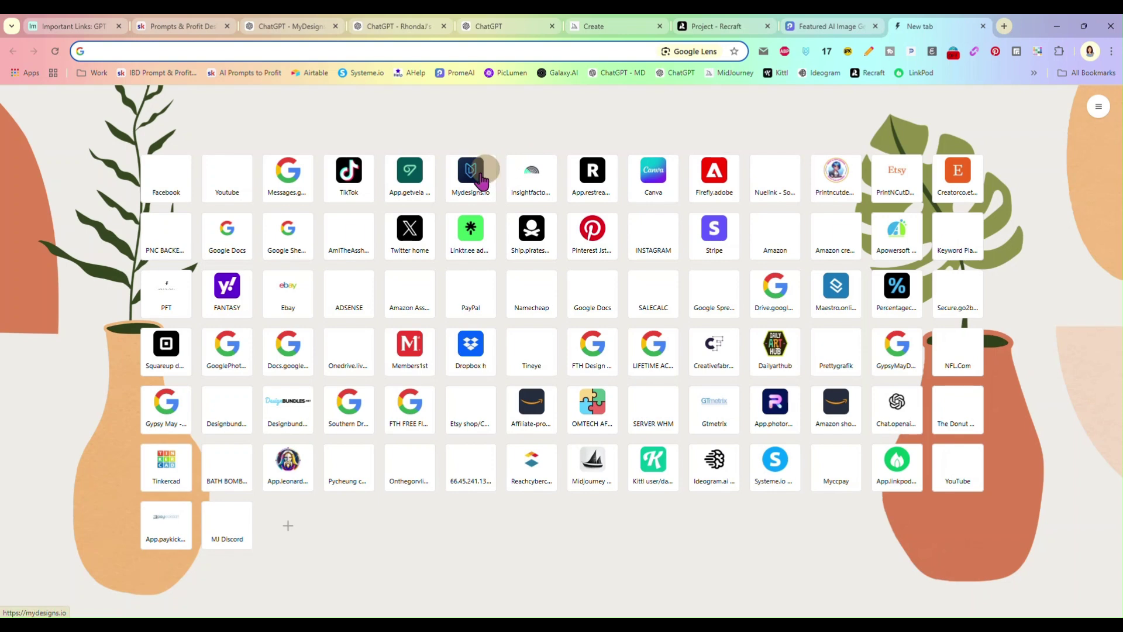
left_click(471, 176)
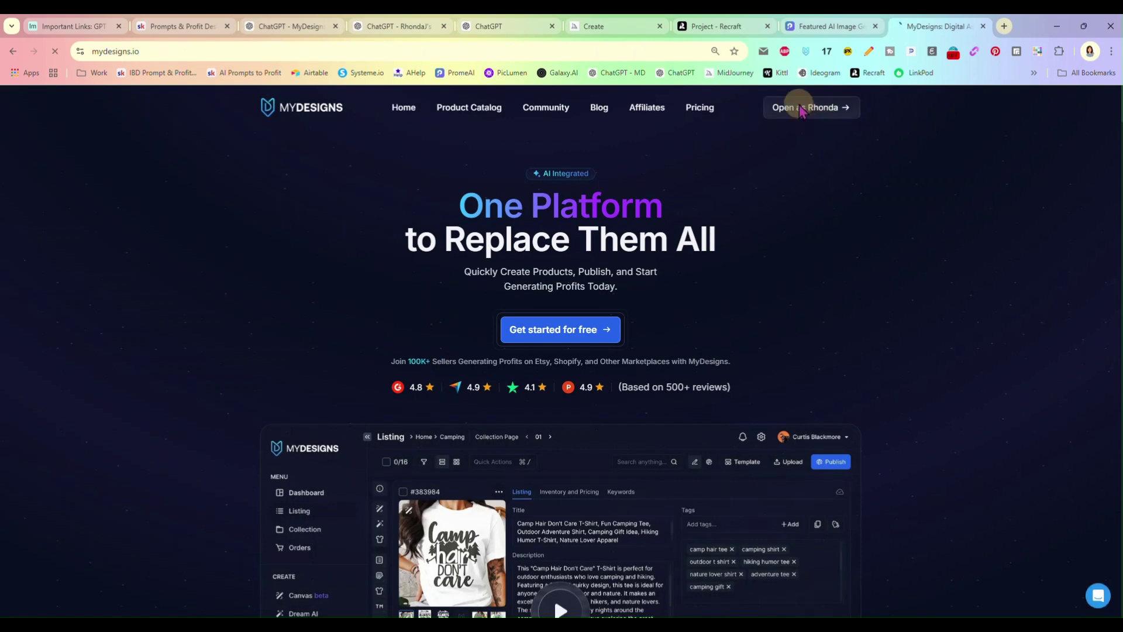
left_click(801, 109)
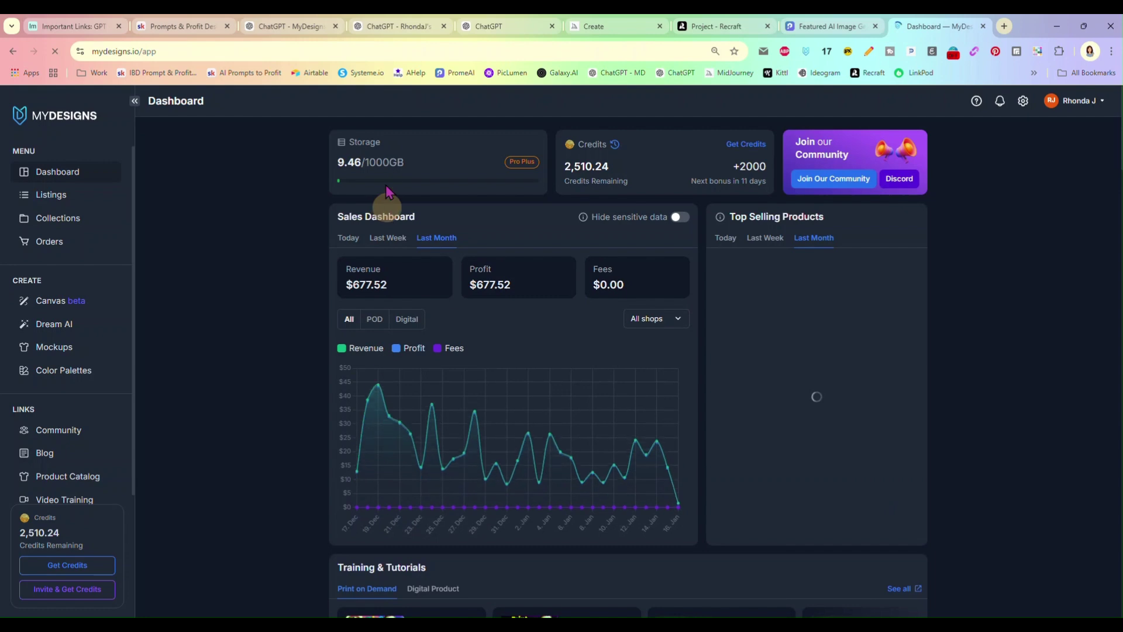
In Dream AI, replace the existing prompt with the copied clipart prompts and enable Parallel Prompts.
left_click(46, 328)
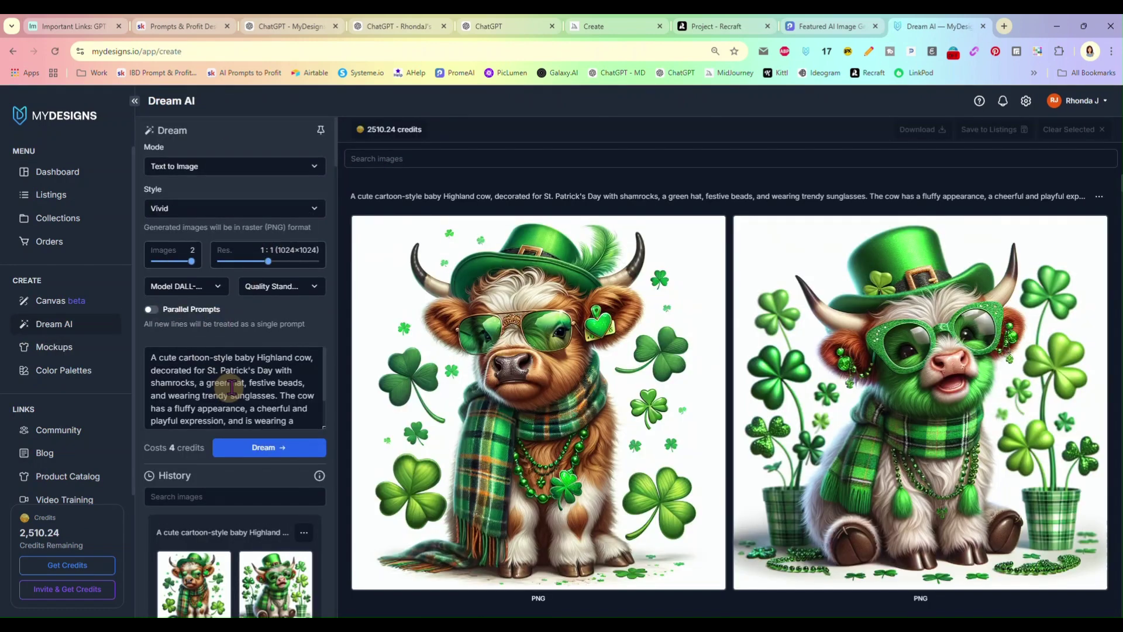
left_click(251, 377)
key("ctrl+a")
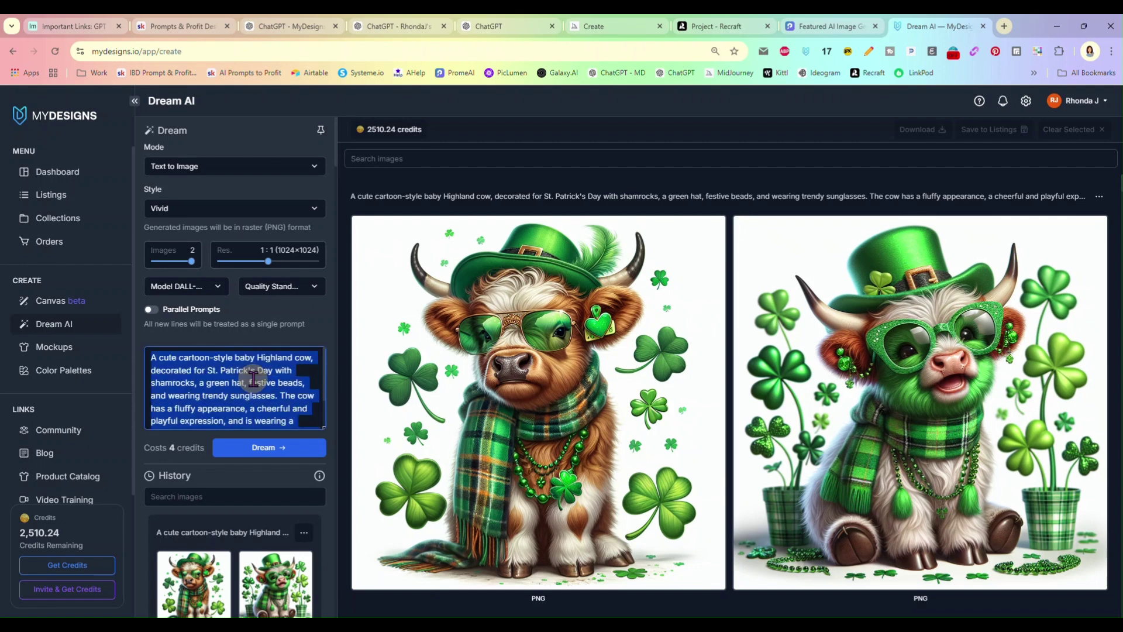
key("ctrl+v")
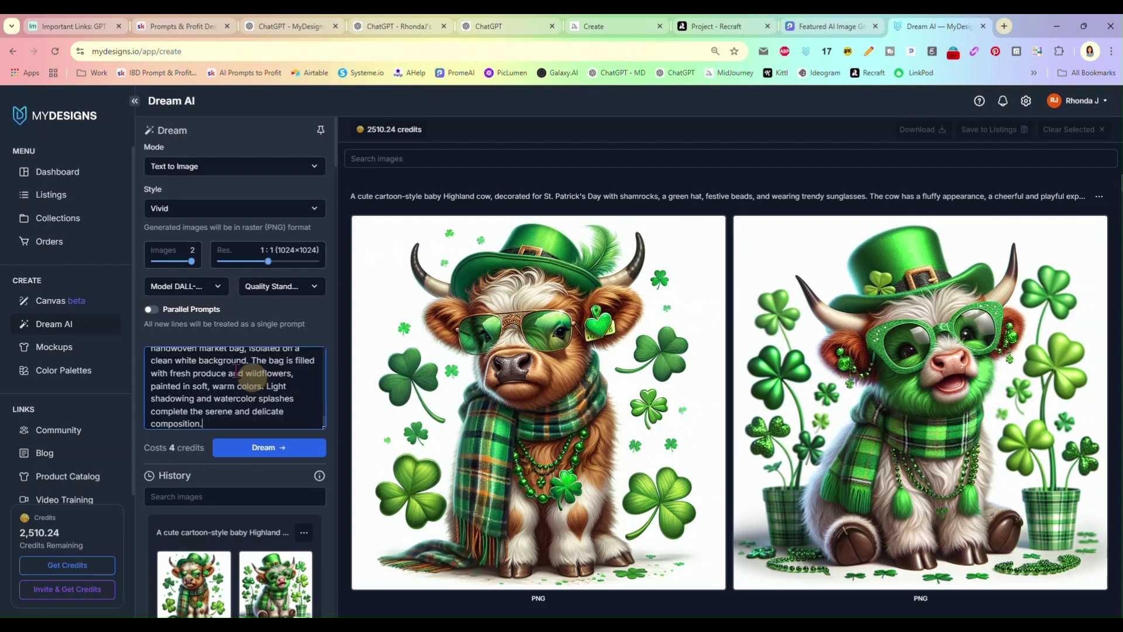
left_click(152, 310)
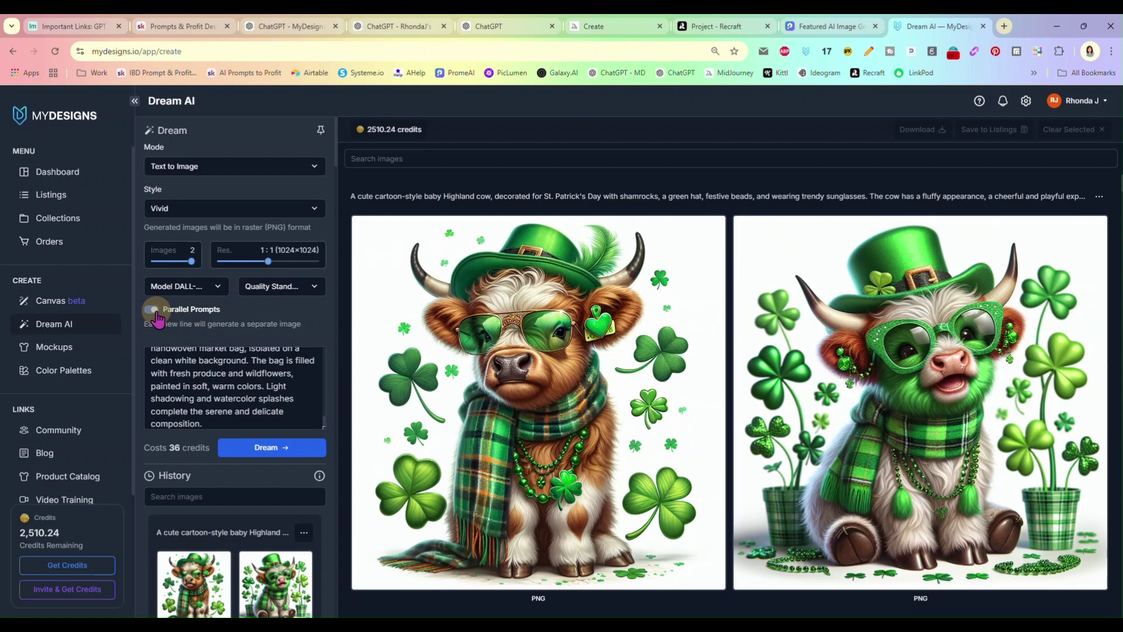
Set the image model to Recraft v3 and the style to Illustration (PNG).
left_click(212, 299)
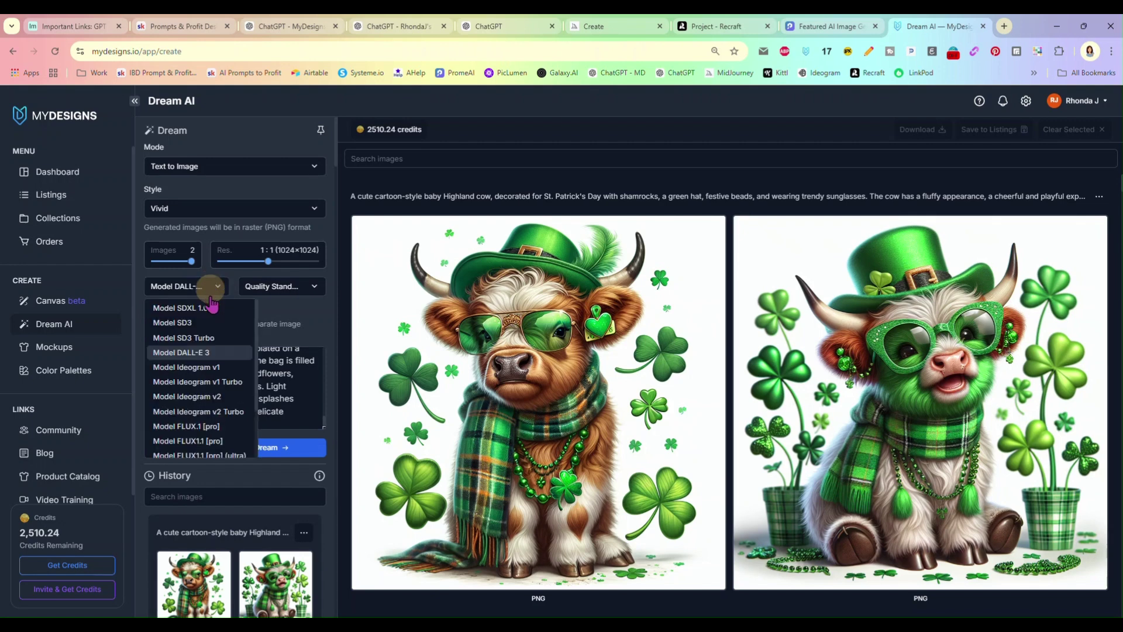
scroll(208, 374, "down", 5)
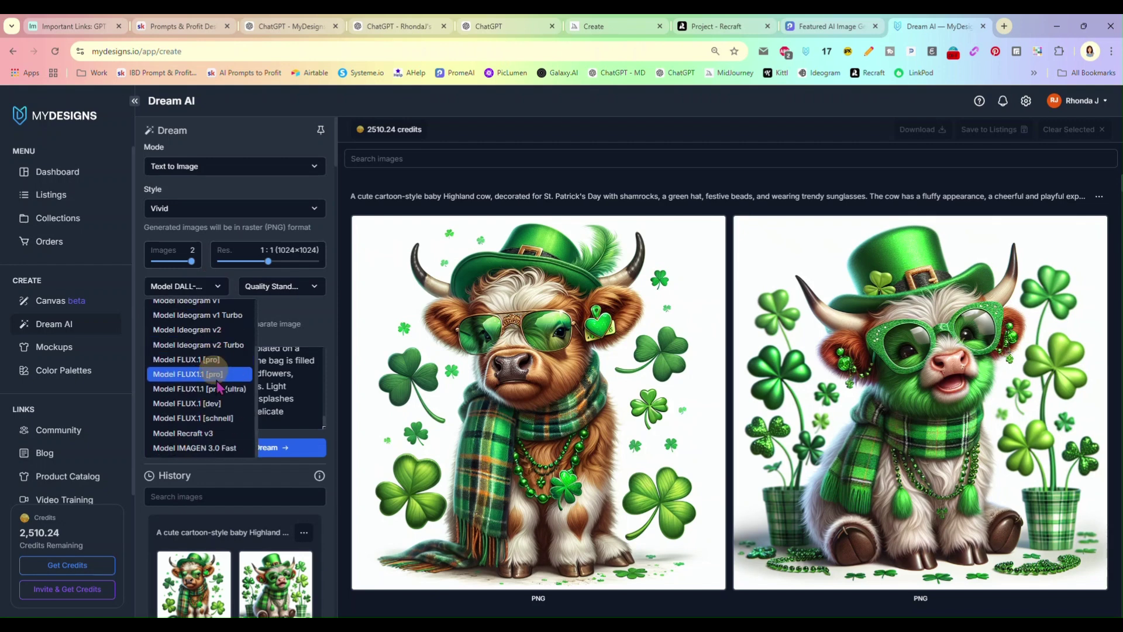
left_click(201, 433)
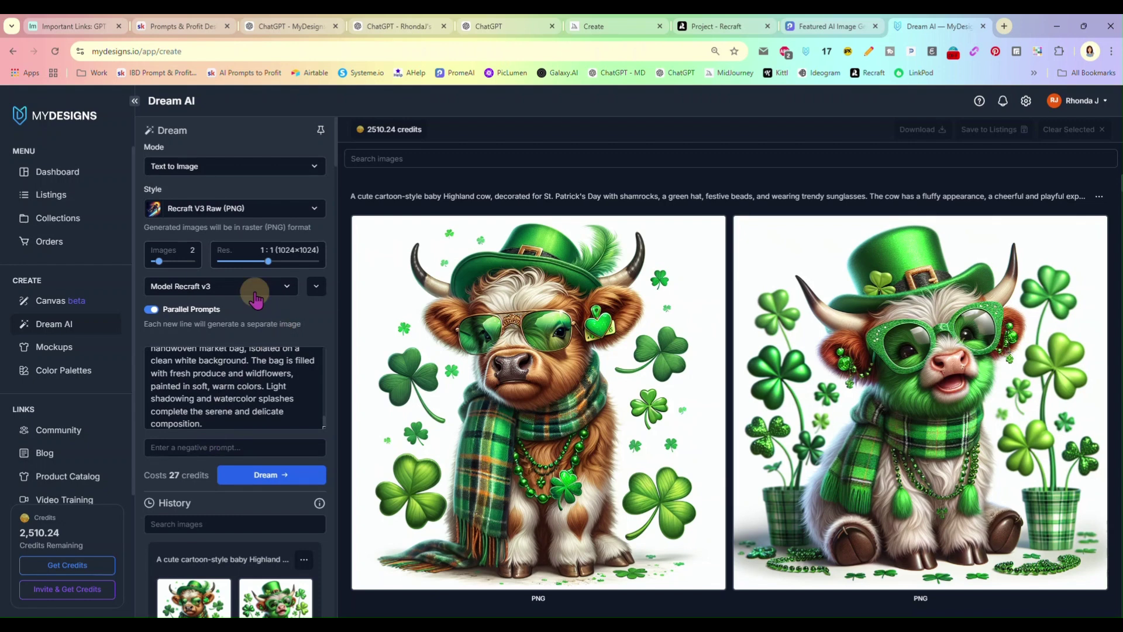
left_click(257, 212)
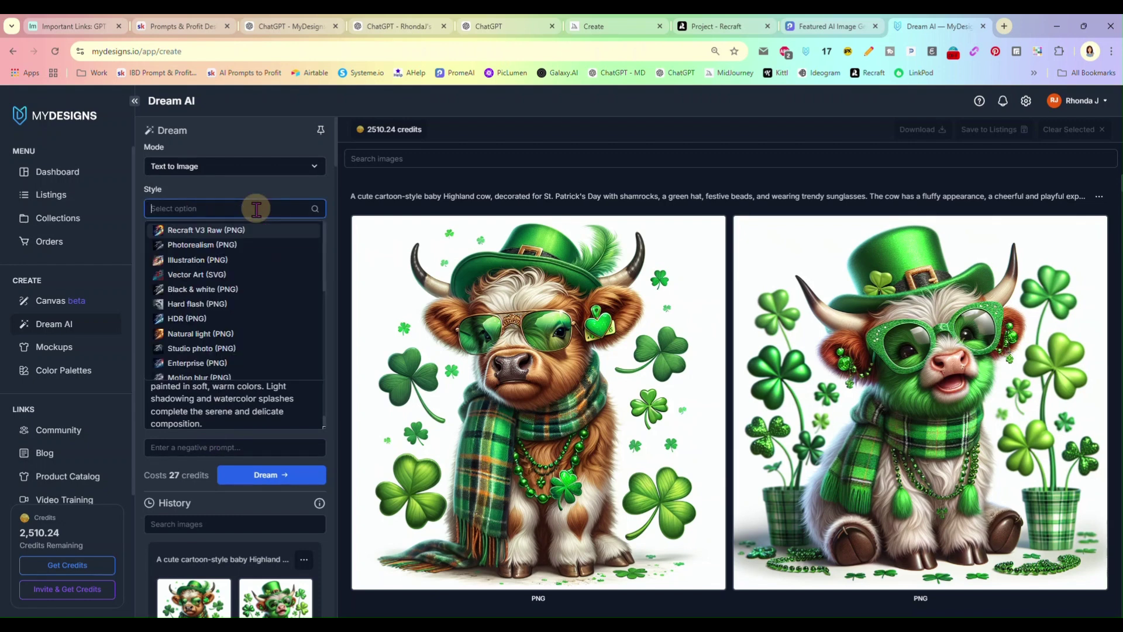
left_click(257, 262)
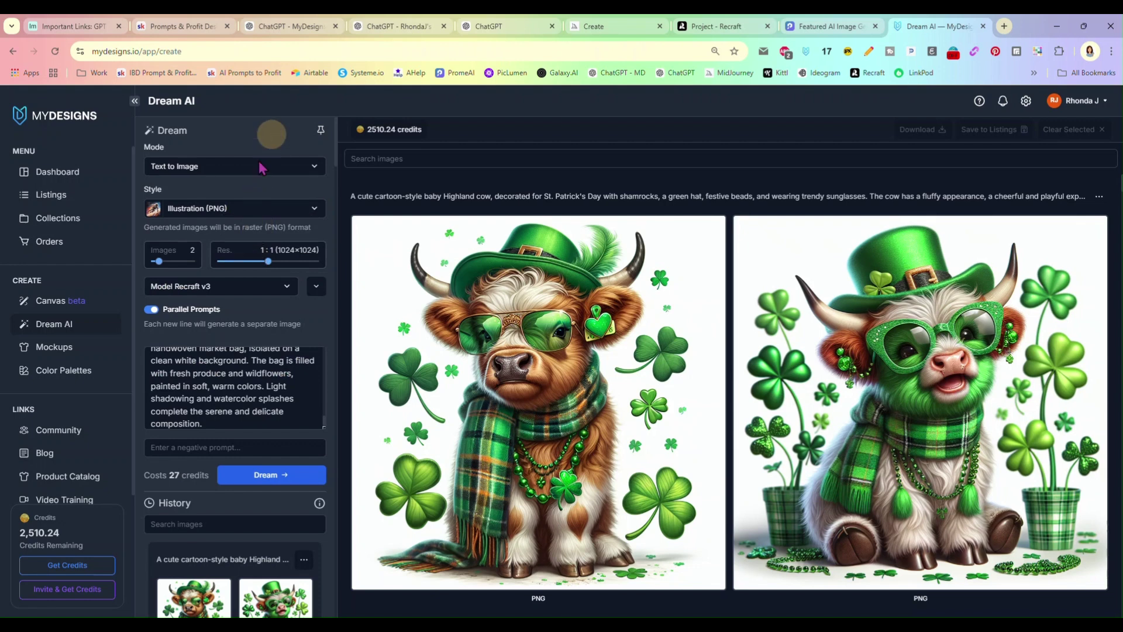
Check the pasted prompts back to the vintage picnic basket and generate two 1:1 images for each.
scroll(229, 381, "down", 1)
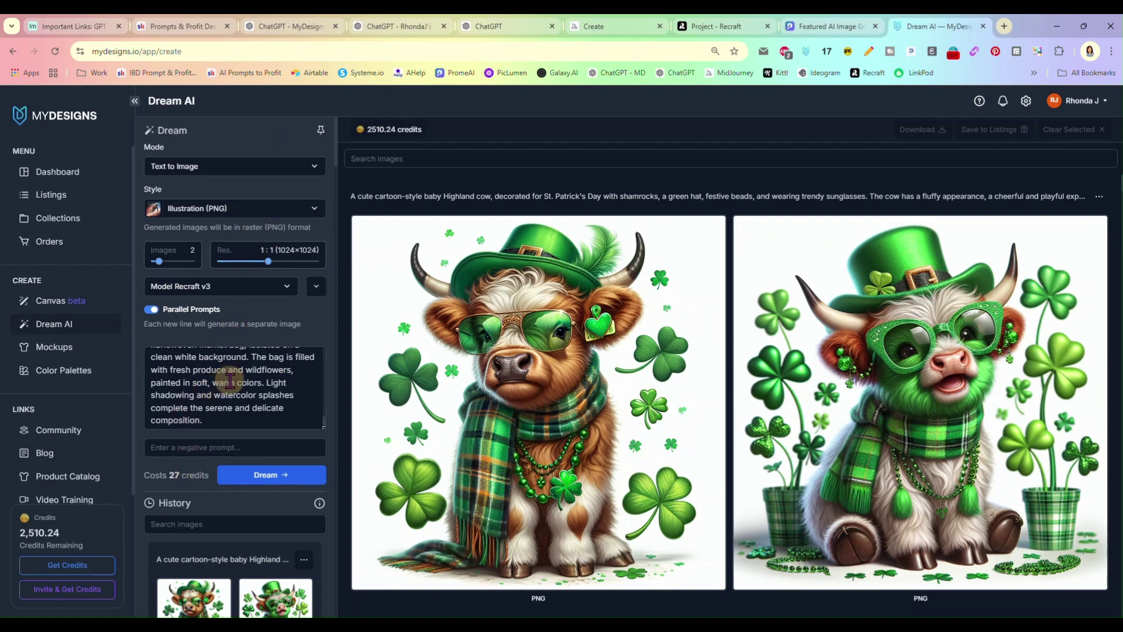
scroll(229, 380, "up", 10)
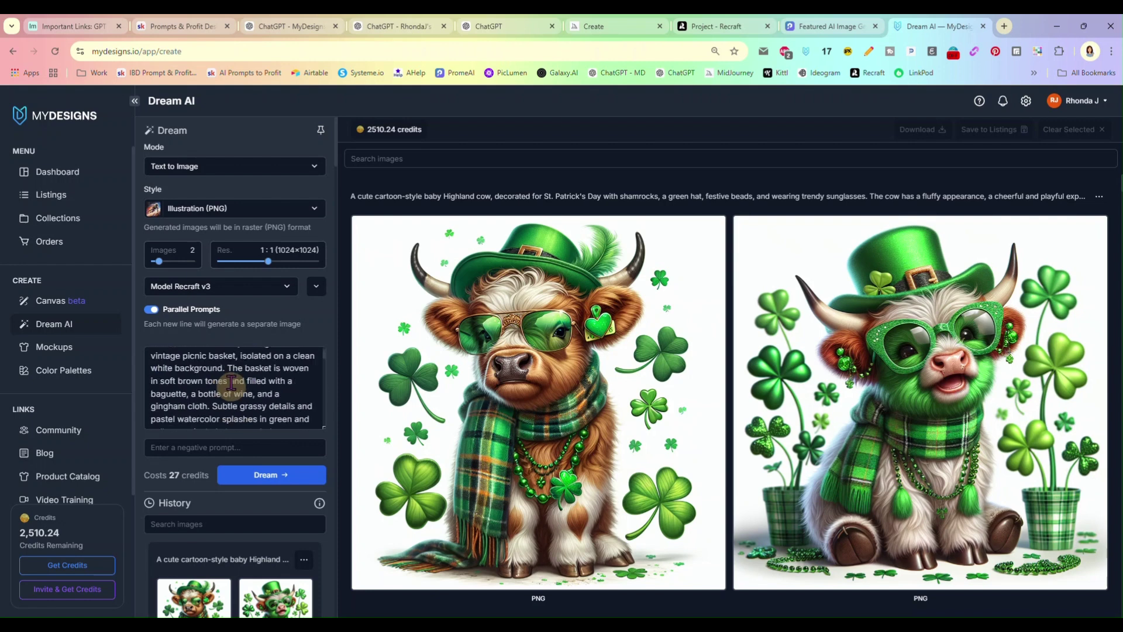
scroll(231, 381, "up", 1)
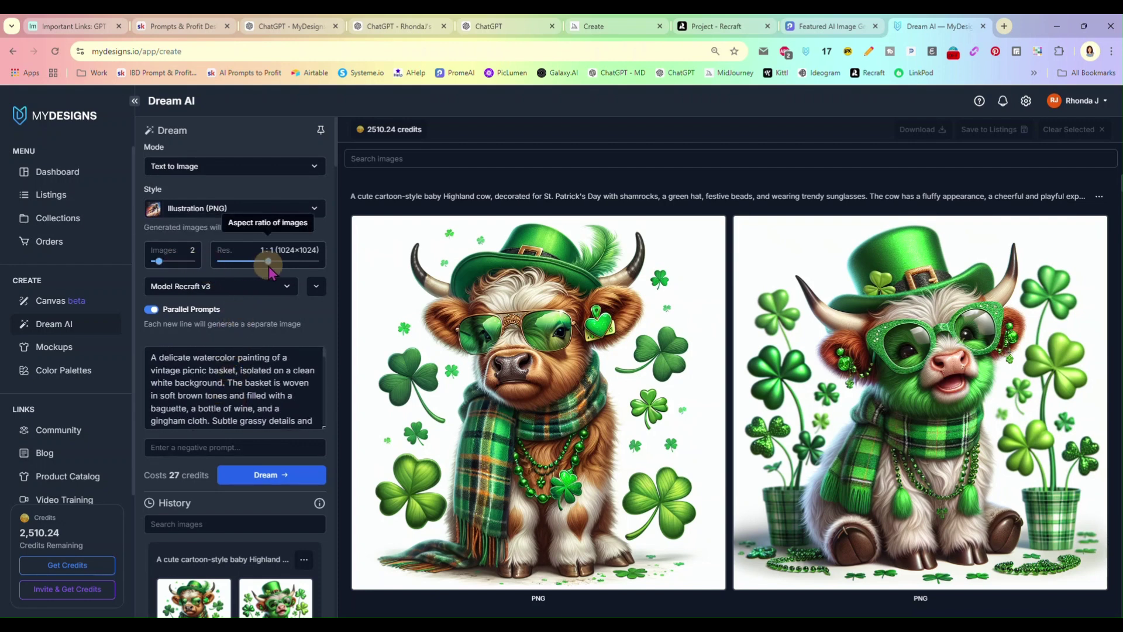
left_click(271, 475)
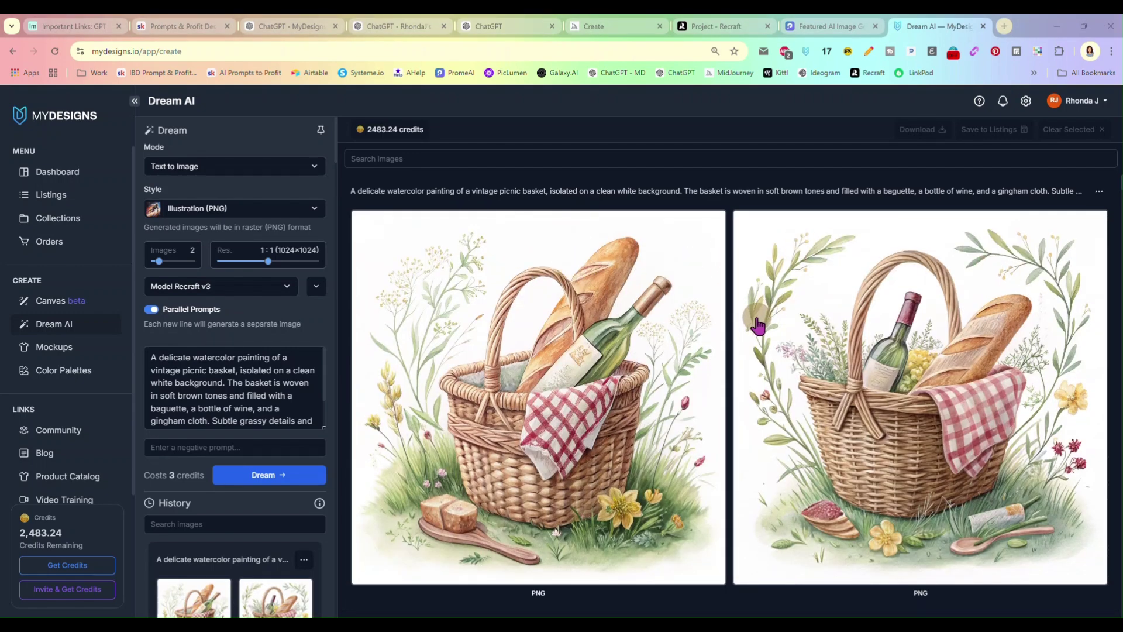
Select the first image variation of the picnic basket, the lace-up shoes, and the thermos with enamel cups.
scroll(752, 327, "down", 1)
left_click(630, 261)
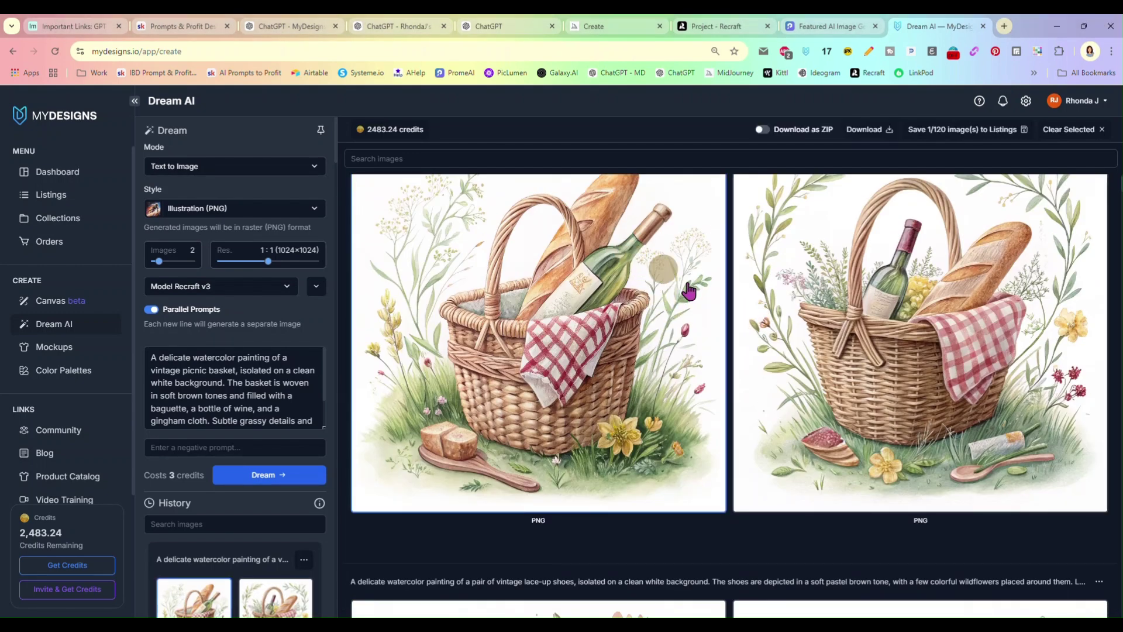
scroll(728, 300, "down", 3)
scroll(729, 303, "down", 3)
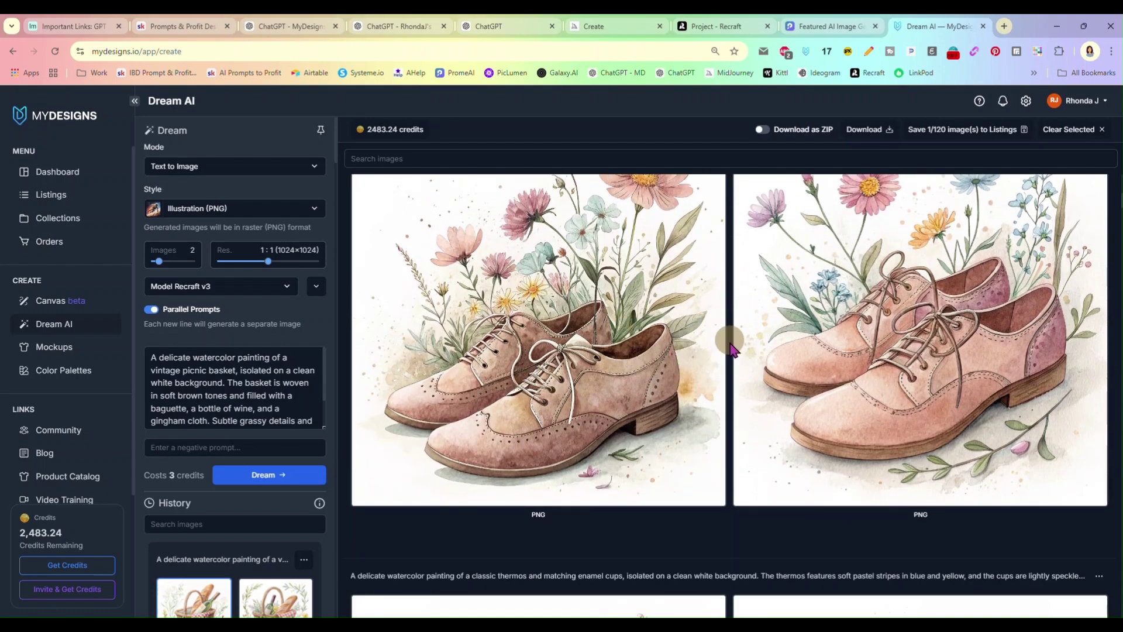
scroll(731, 348, "up", 1)
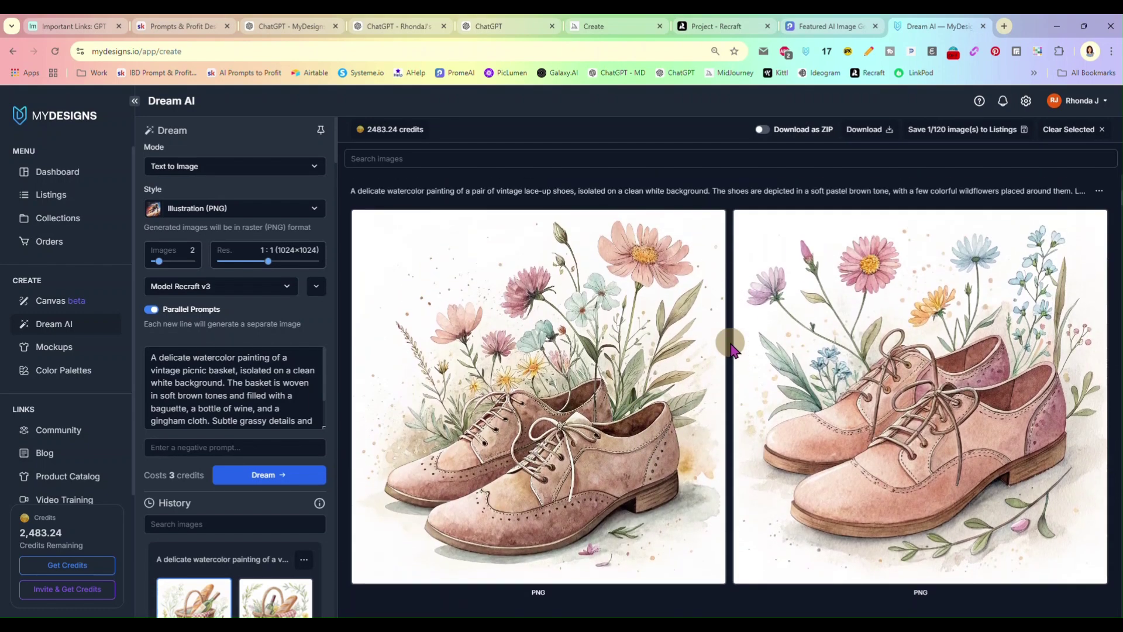
left_click(624, 371)
scroll(730, 345, "down", 4)
scroll(730, 345, "down", 2)
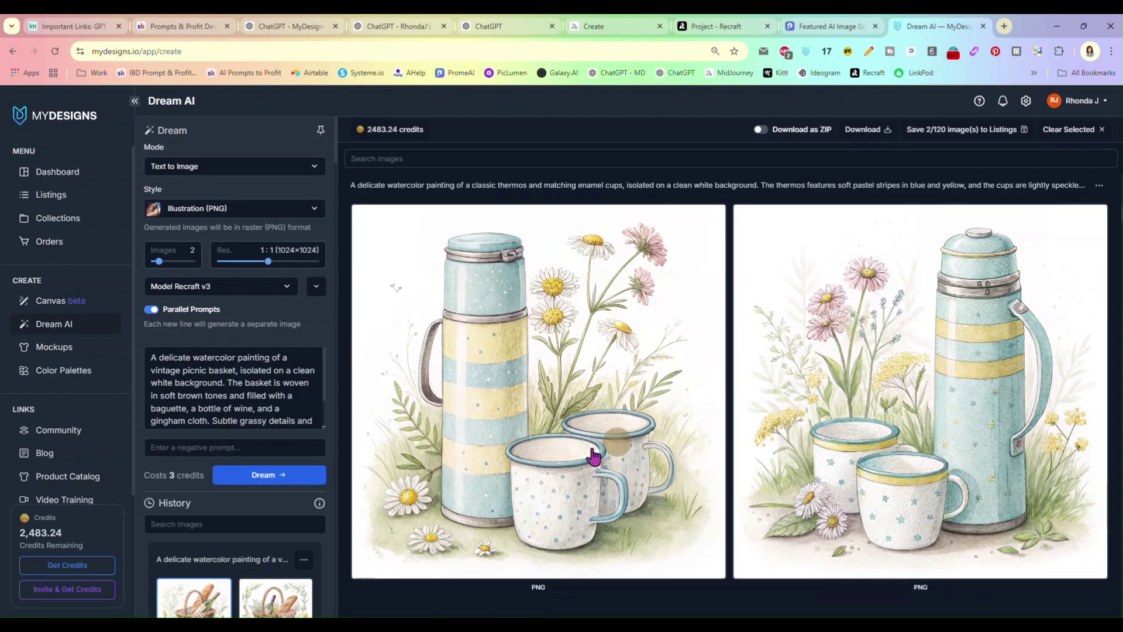
left_click(636, 423)
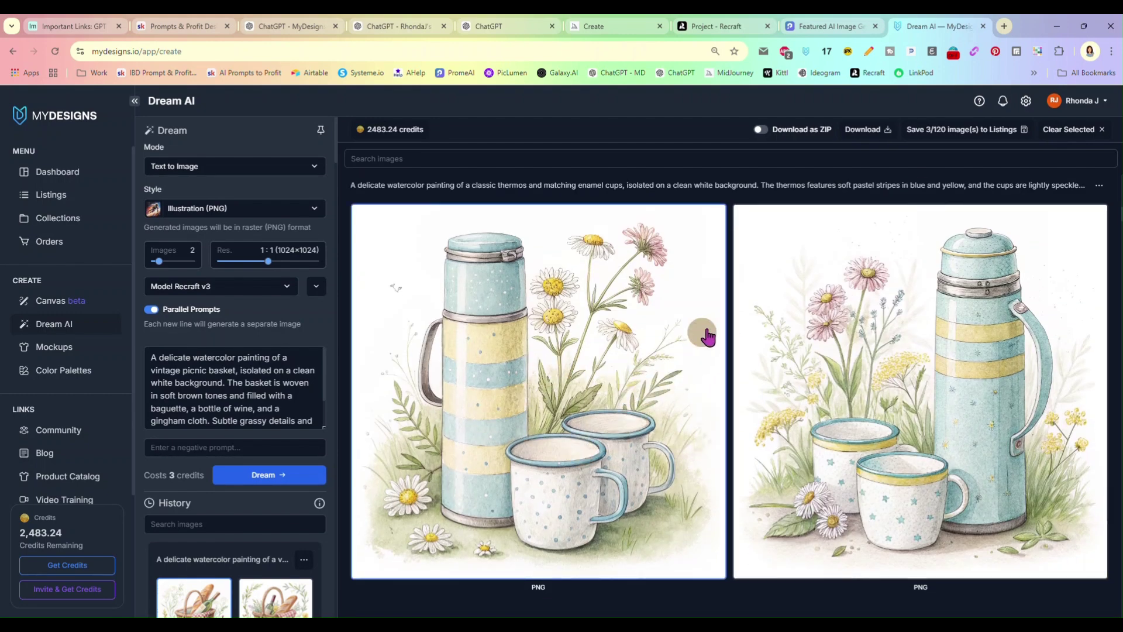
Add the second rustic lantern, the first straw hat and the first fruit crate image to the selection.
scroll(709, 333, "down", 6)
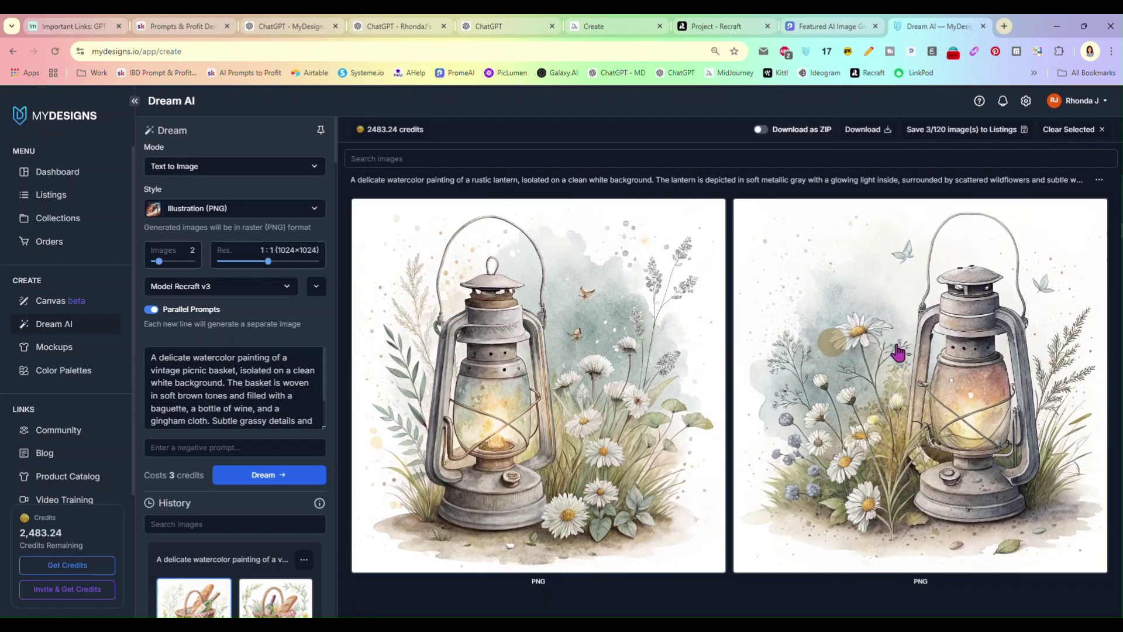
left_click(875, 340)
scroll(743, 323, "down", 5)
scroll(740, 324, "down", 3)
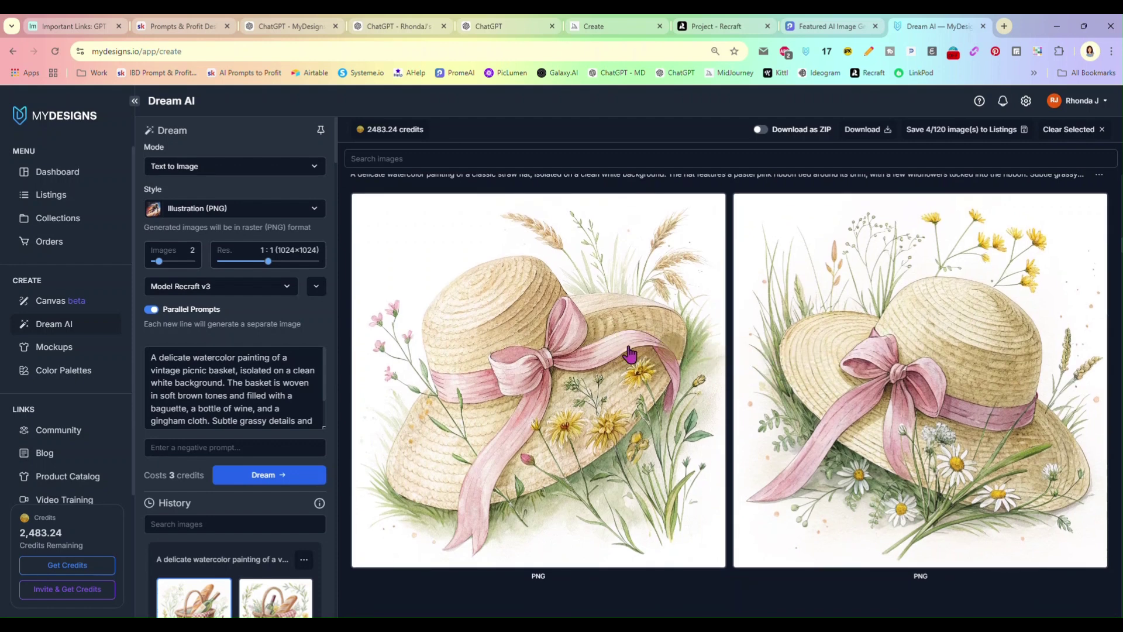
left_click(629, 353)
scroll(690, 351, "down", 5)
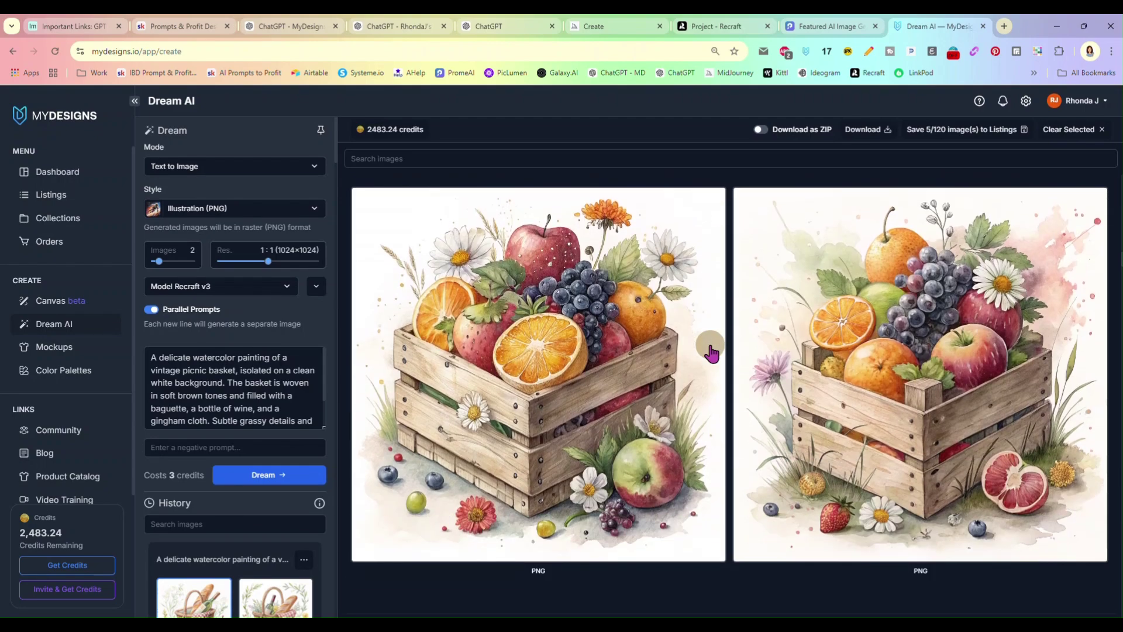
left_click(653, 348)
scroll(702, 349, "down", 5)
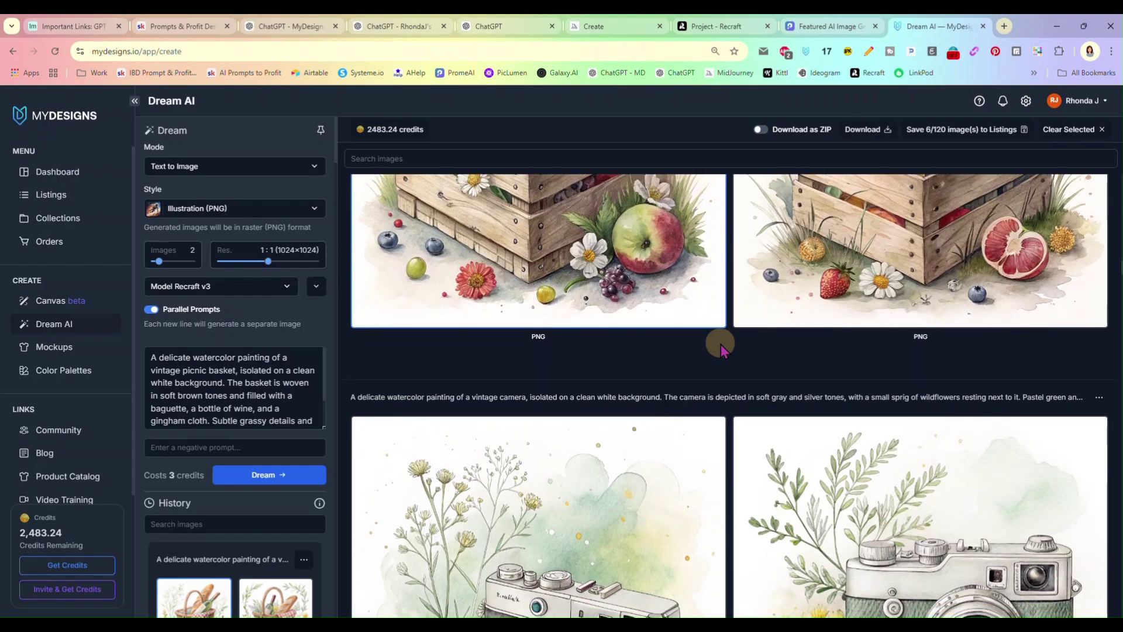
Add the second vintage camera, the second handwoven market bag and the first vintage suitcase image to the selection.
scroll(720, 350, "down", 3)
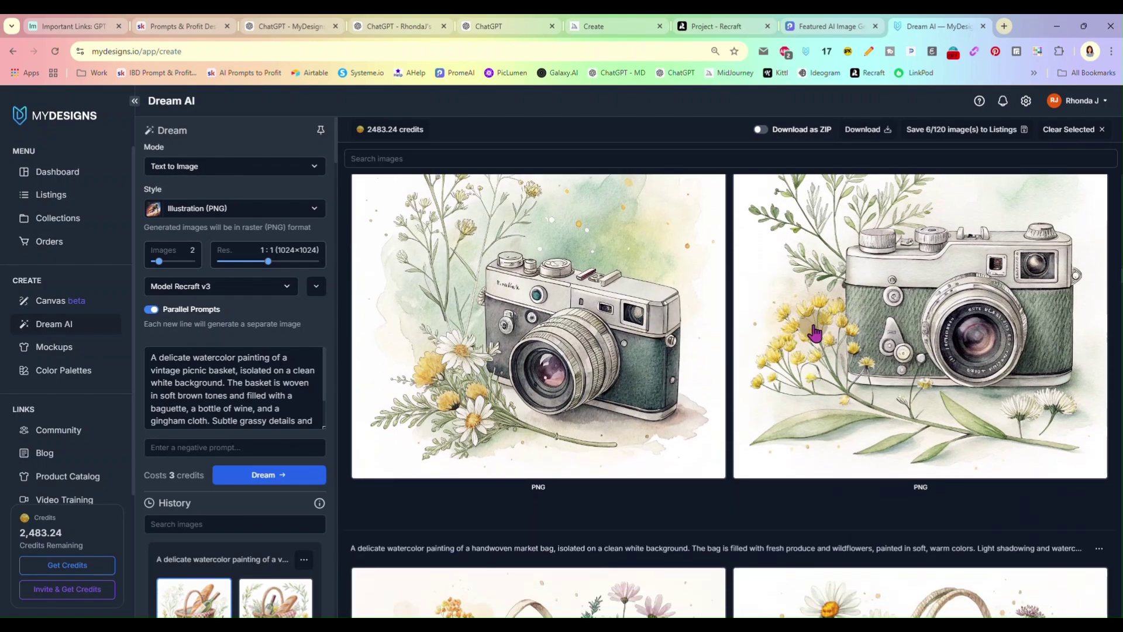
left_click(744, 329)
scroll(744, 328, "down", 5)
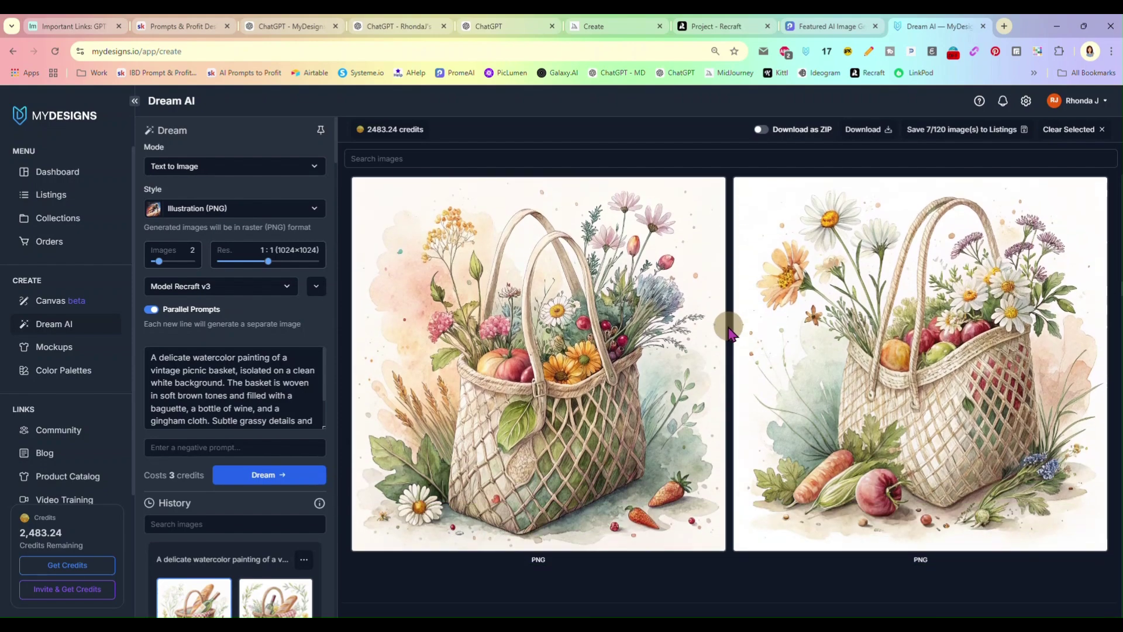
left_click(804, 377)
scroll(760, 351, "down", 5)
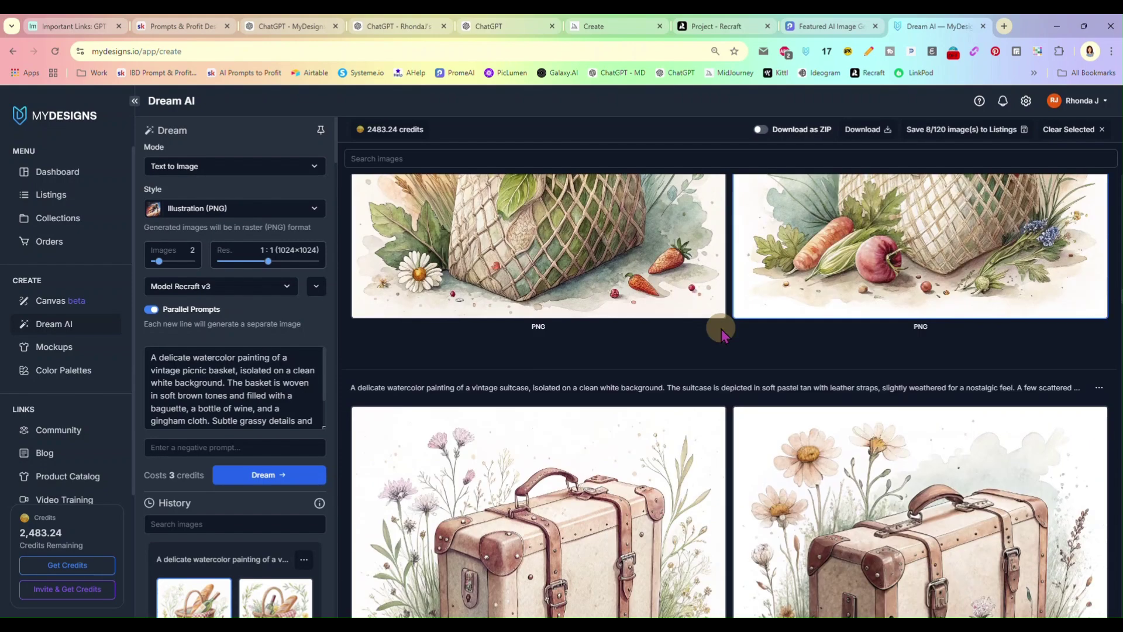
left_click(667, 383)
scroll(667, 383, "down", 1)
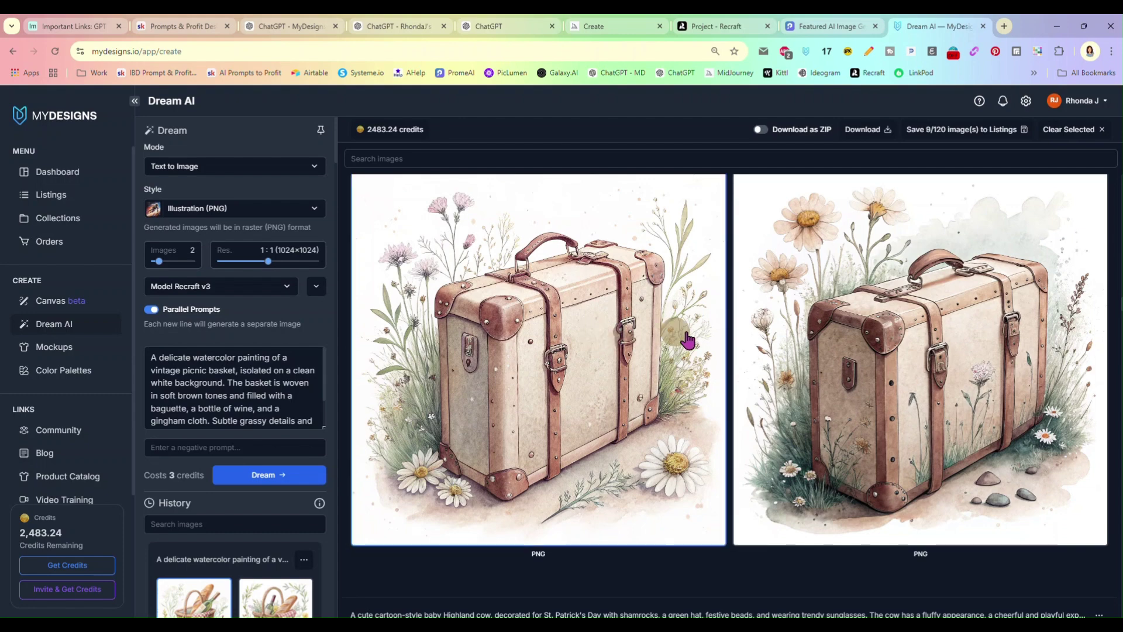
left_click(726, 331)
scroll(725, 328, "down", 5)
scroll(725, 328, "up", 6)
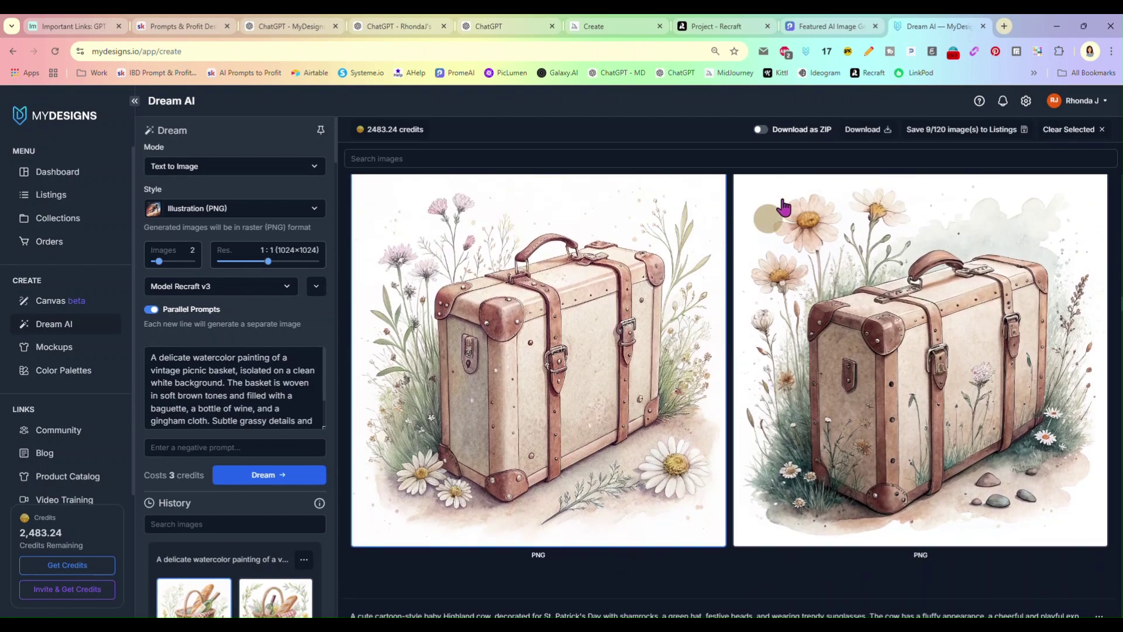
Start saving the selected images to listings, choosing Clipart Bundles as the collection.
left_click(975, 131)
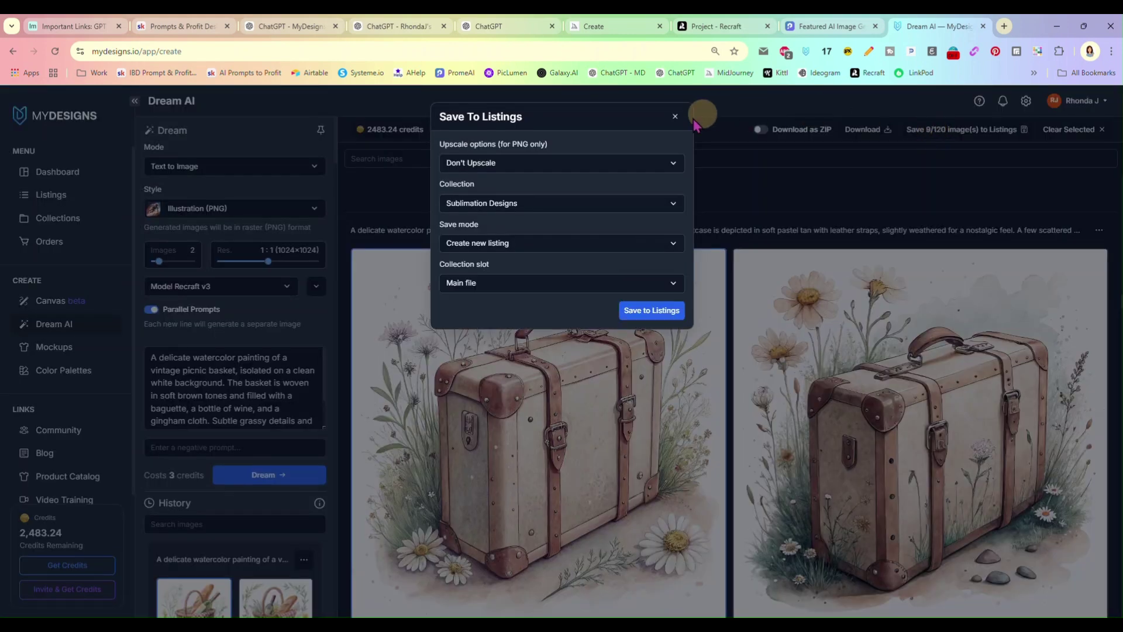
left_click(565, 204)
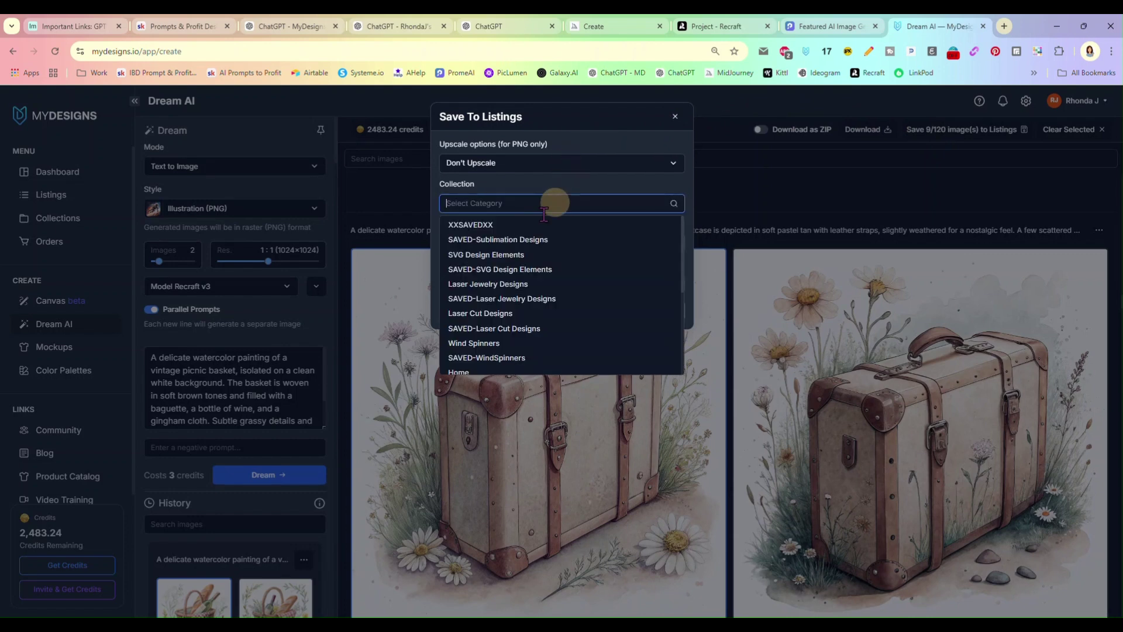
scroll(566, 300, "down", 1)
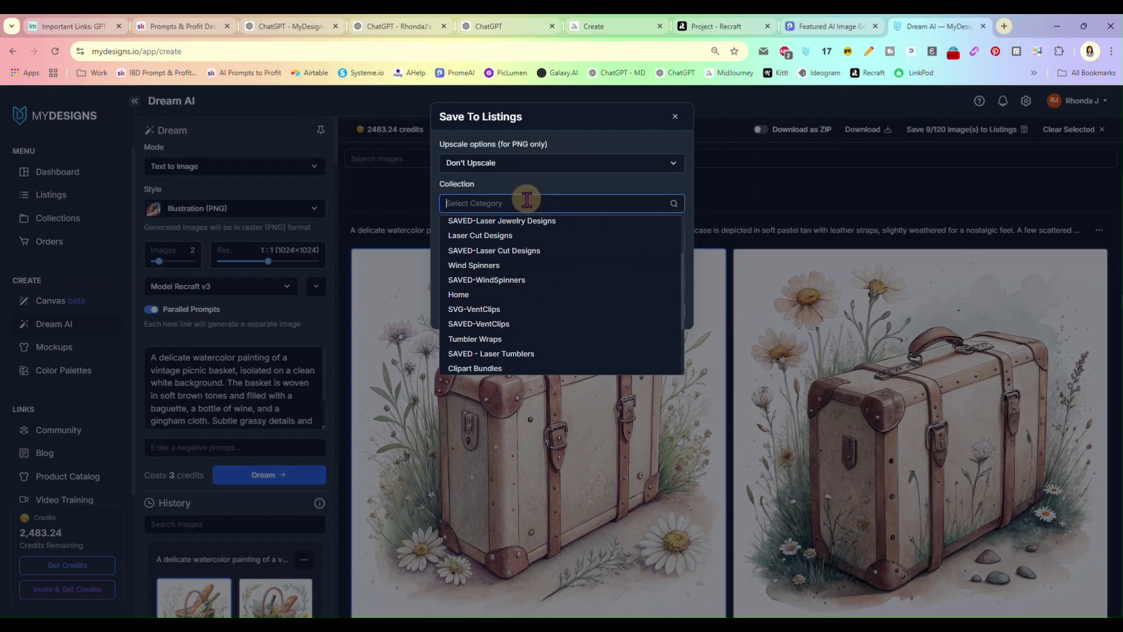
type("lcip")
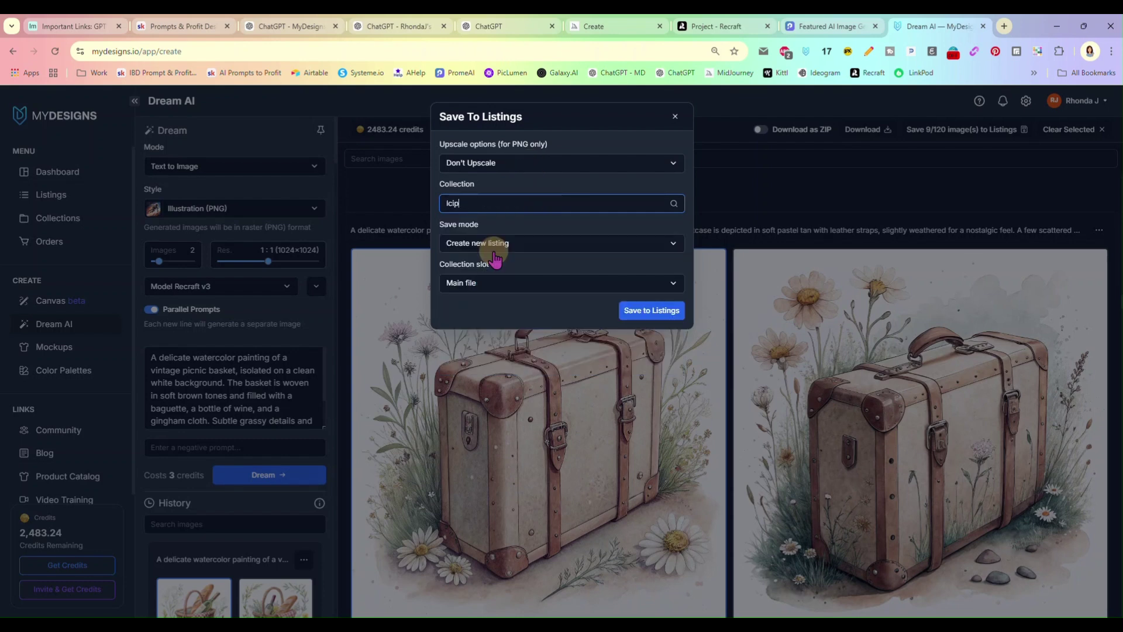
key("BackSpace")
key("BackSpace")
type("cli")
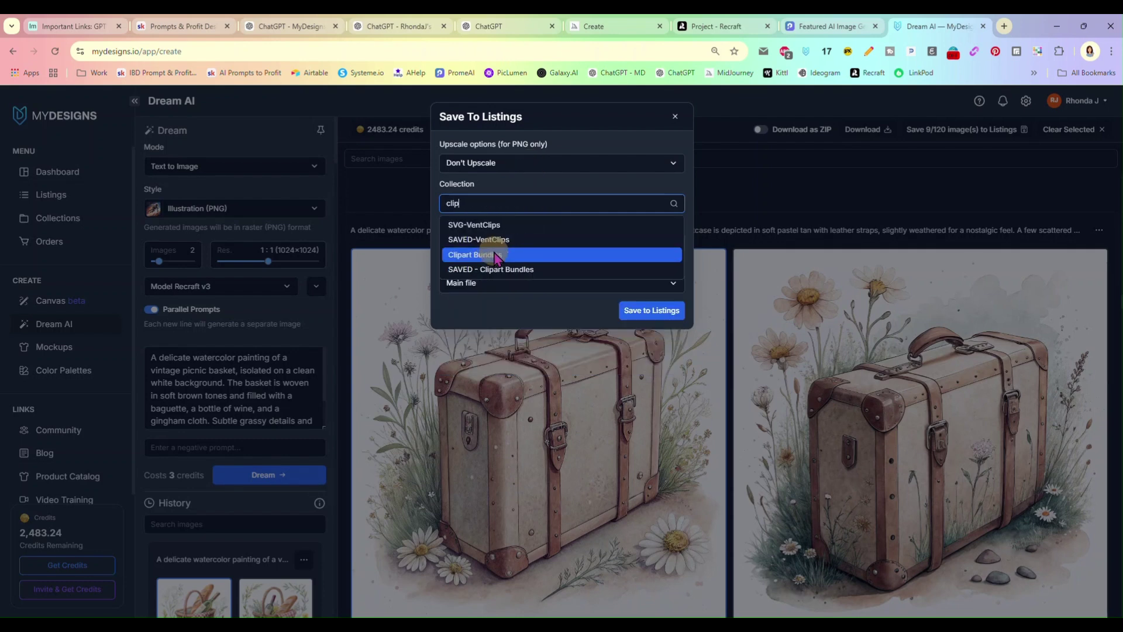
left_click(507, 256)
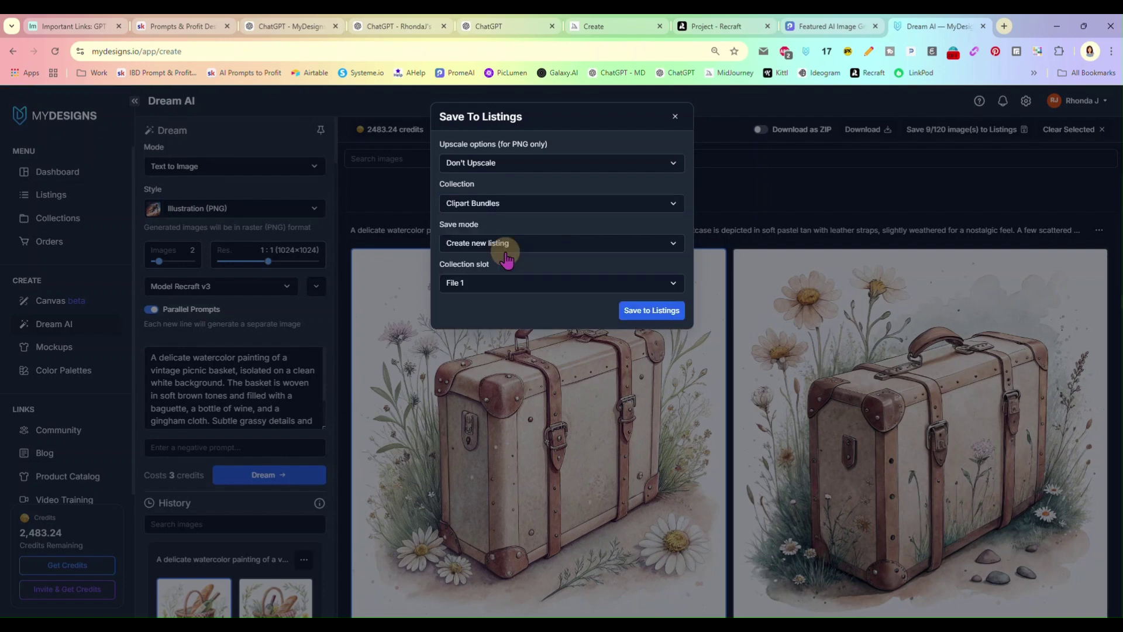
Set the upscale option to Upscale and store the selected images as new listings in the Clipart Bundles collection.
left_click(526, 169)
left_click(504, 198)
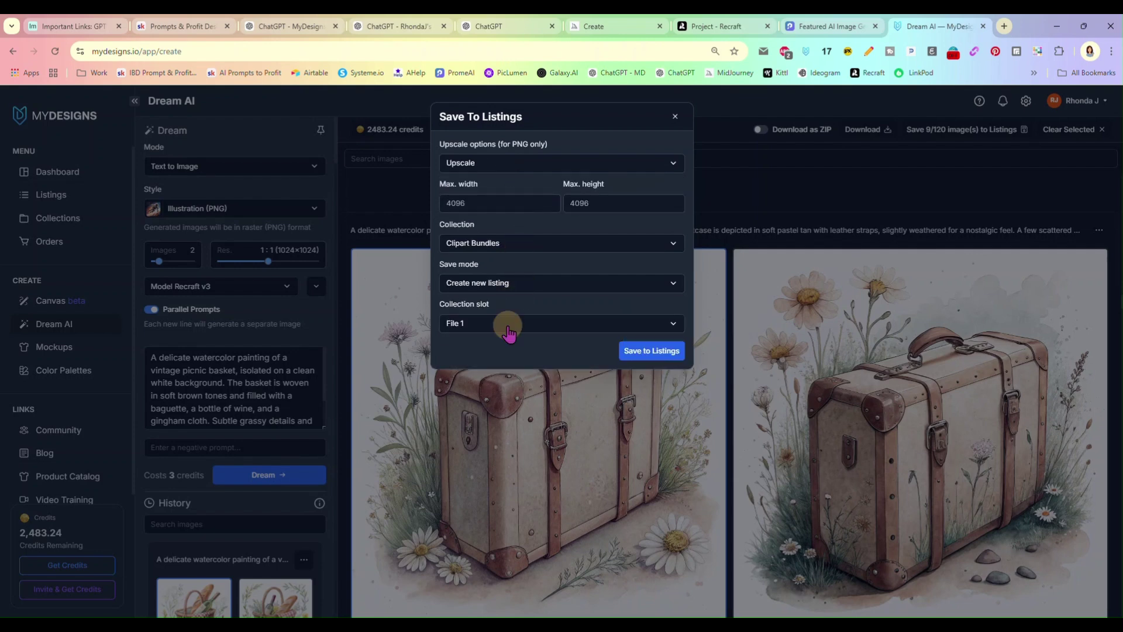
left_click(652, 350)
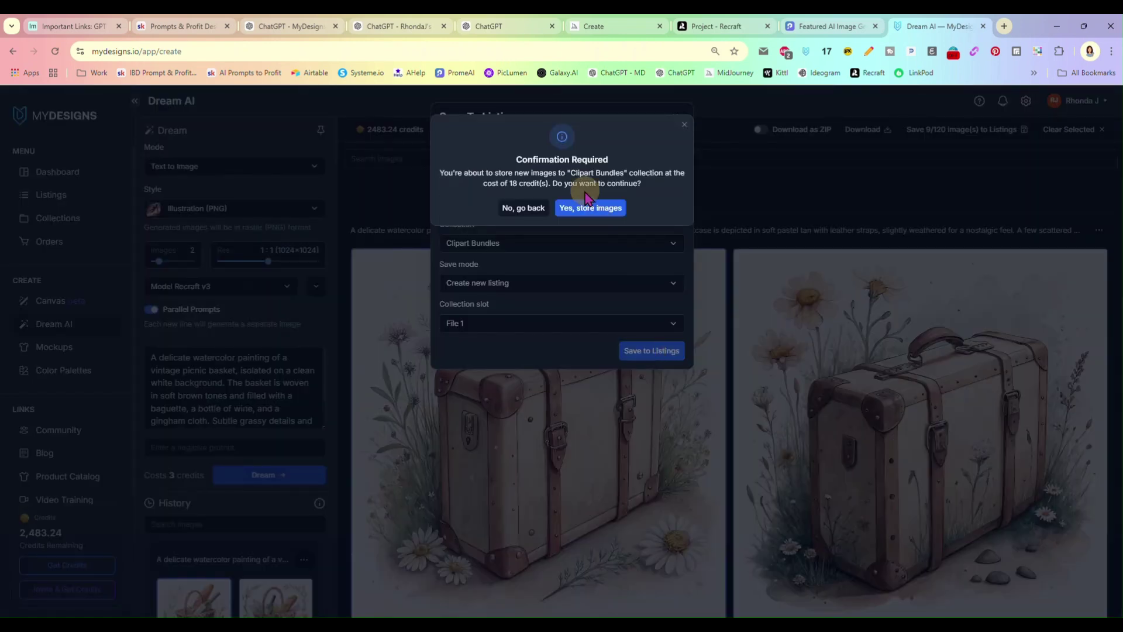
left_click(594, 208)
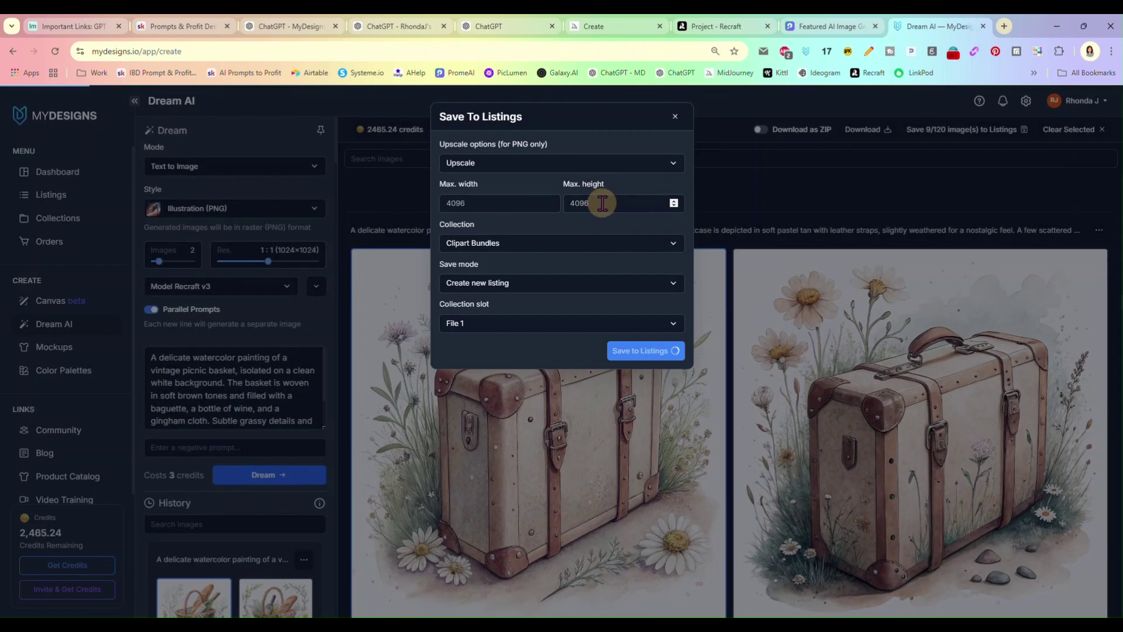
Copy the vintage suitcase watercolor prompt from the MyDesigns GPT conversation in ChatGPT.
left_click(807, 26)
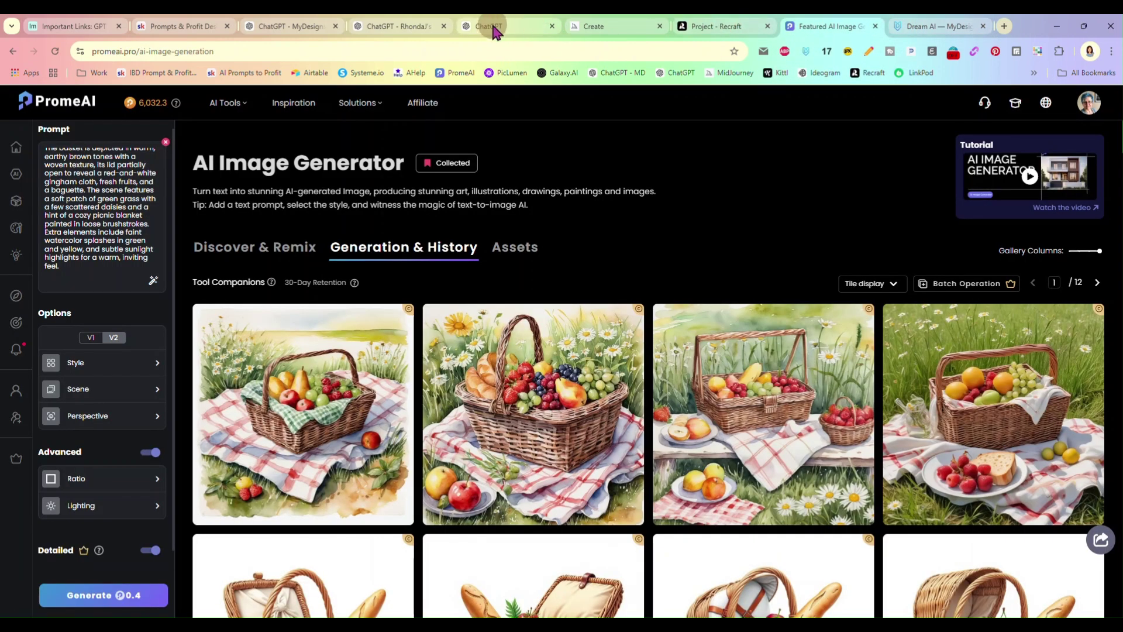
left_click(494, 24)
left_click(374, 25)
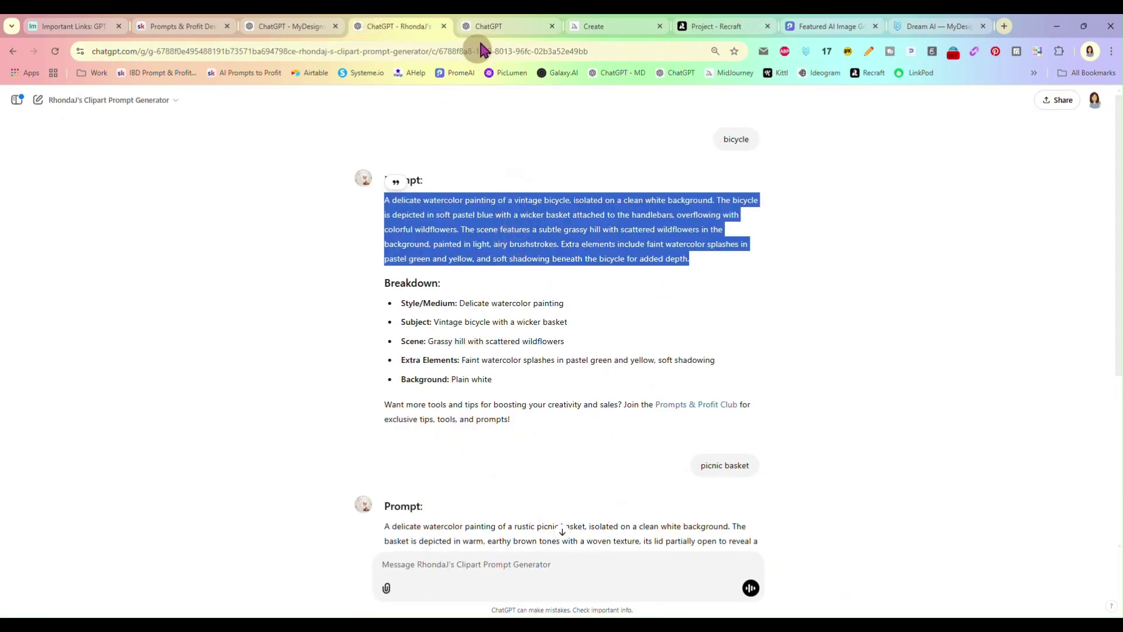
left_click(274, 27)
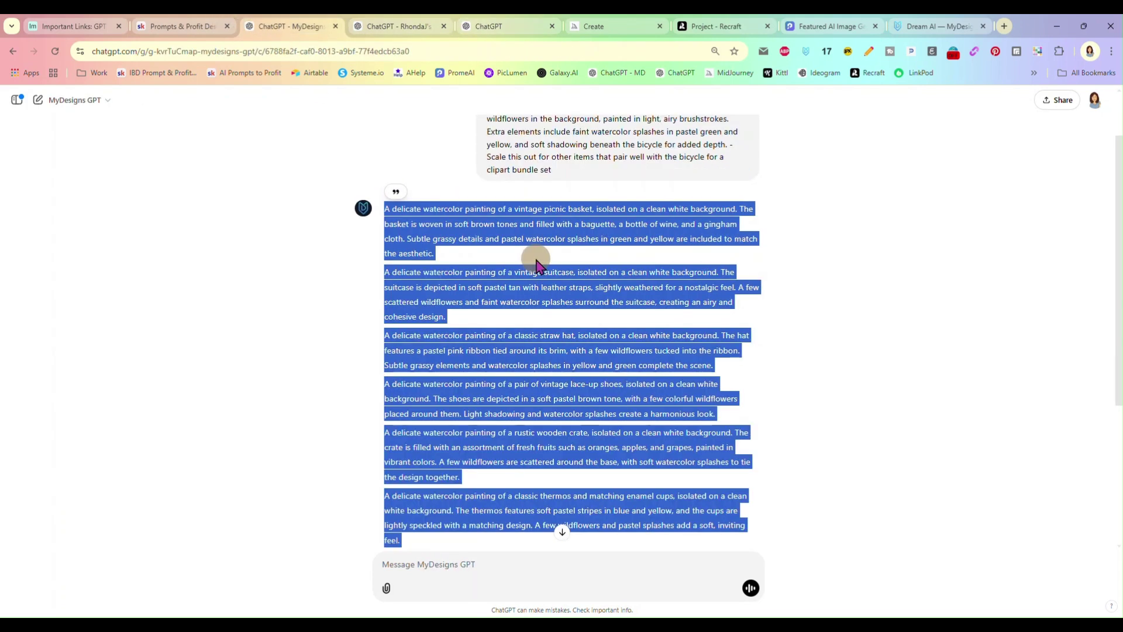
left_click(511, 224)
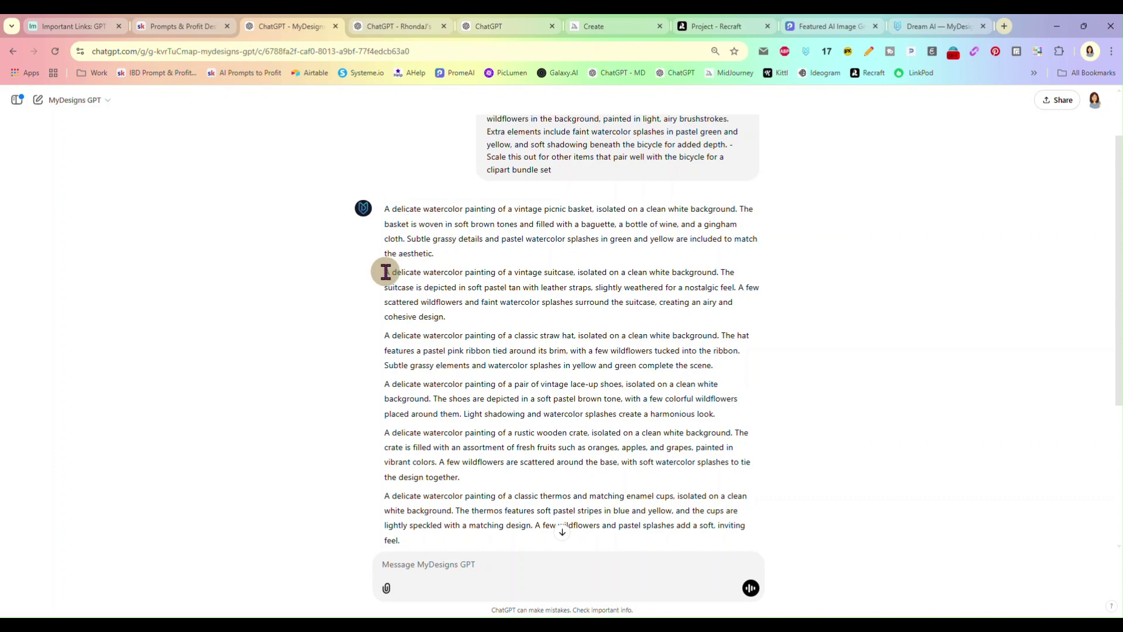
left_click_drag(384, 272, 462, 318)
key("ctrl+c")
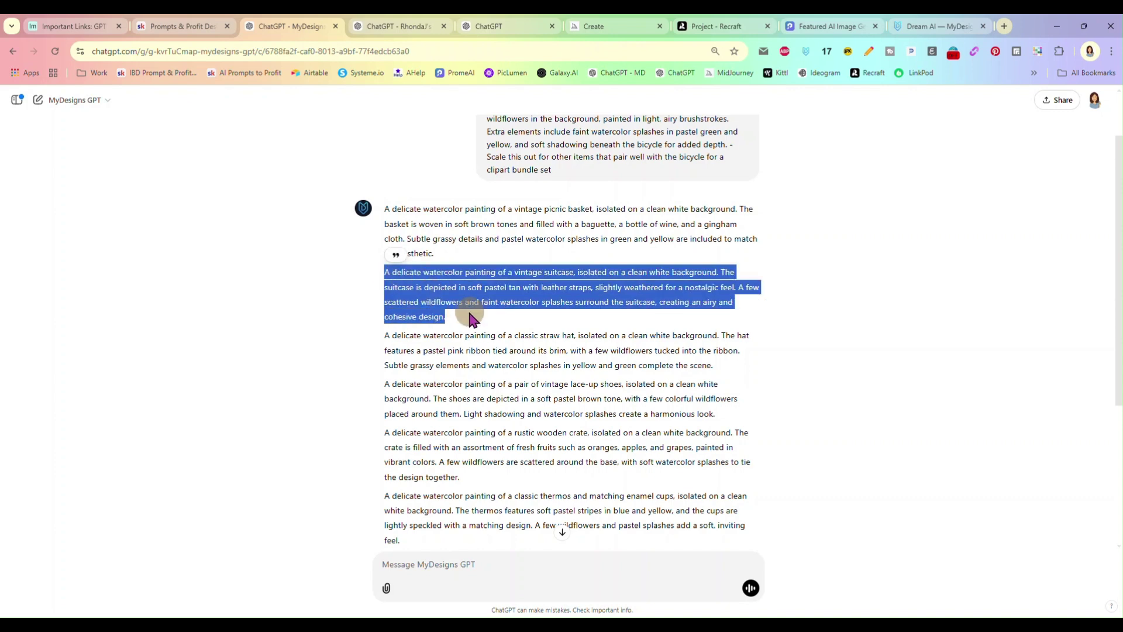
Switch to PromeAI and replace the picnic basket prompt in its image generator with the copied vintage suitcase prompt.
left_click(810, 27)
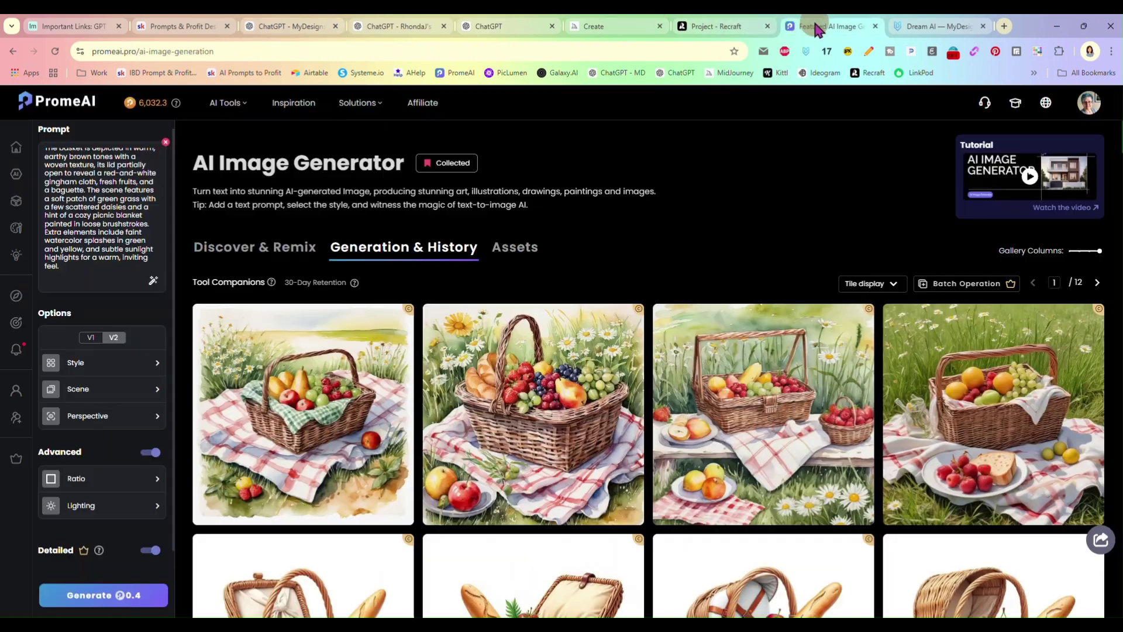
left_click(92, 200)
key("ctrl+a")
key("ctrl+v")
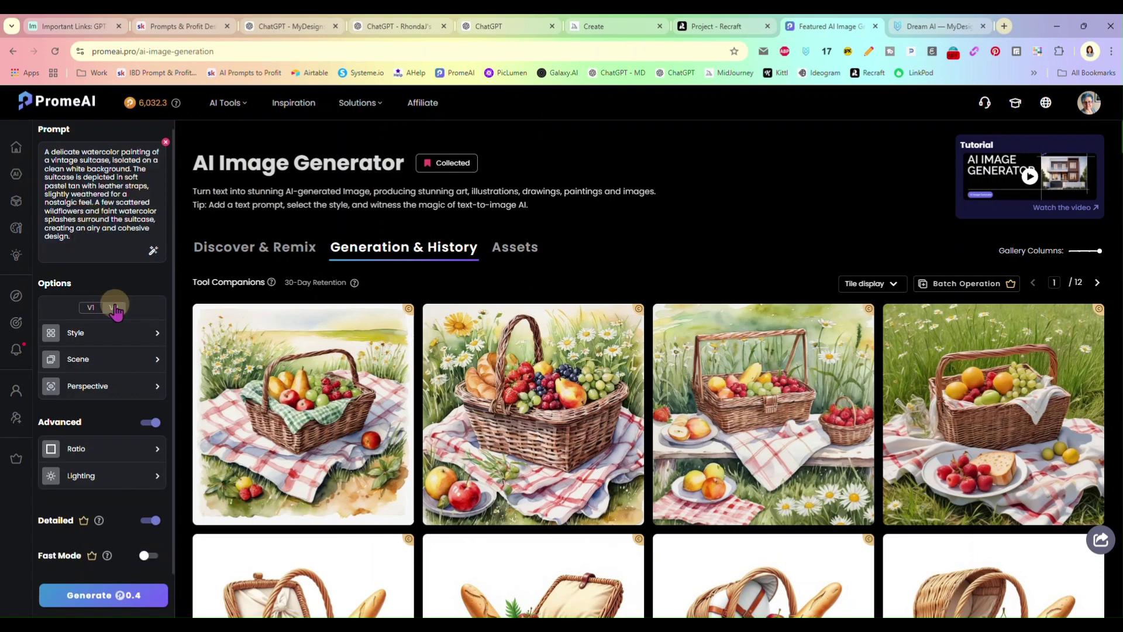
Apply the Illustration style Realistic Fantasy 02 and generate the vintage suitcase images.
left_click(120, 333)
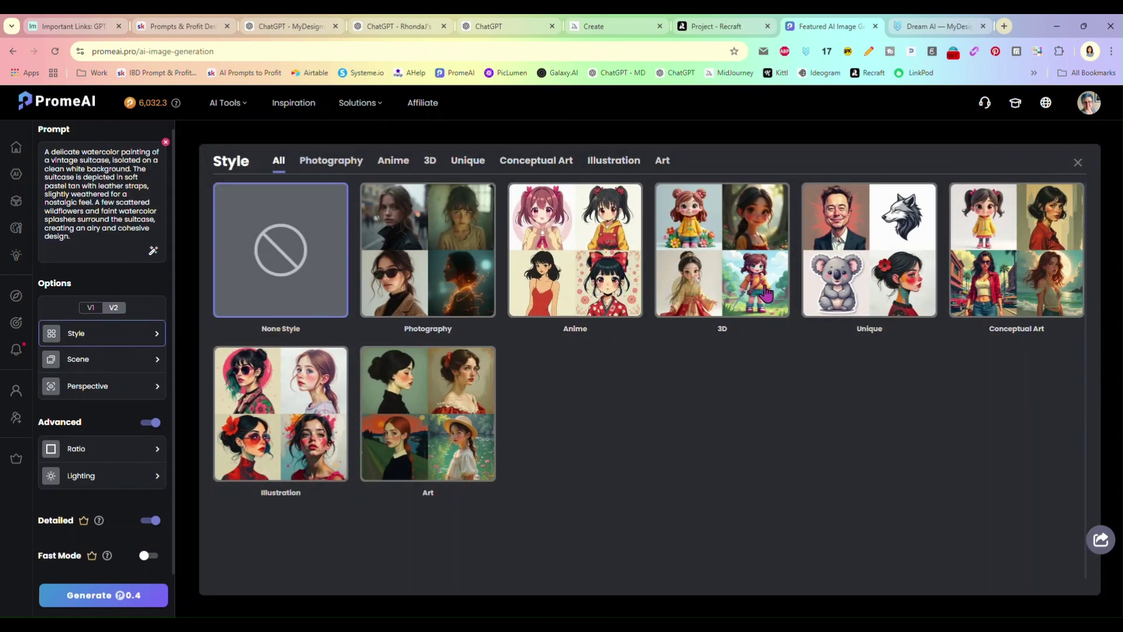
left_click(614, 161)
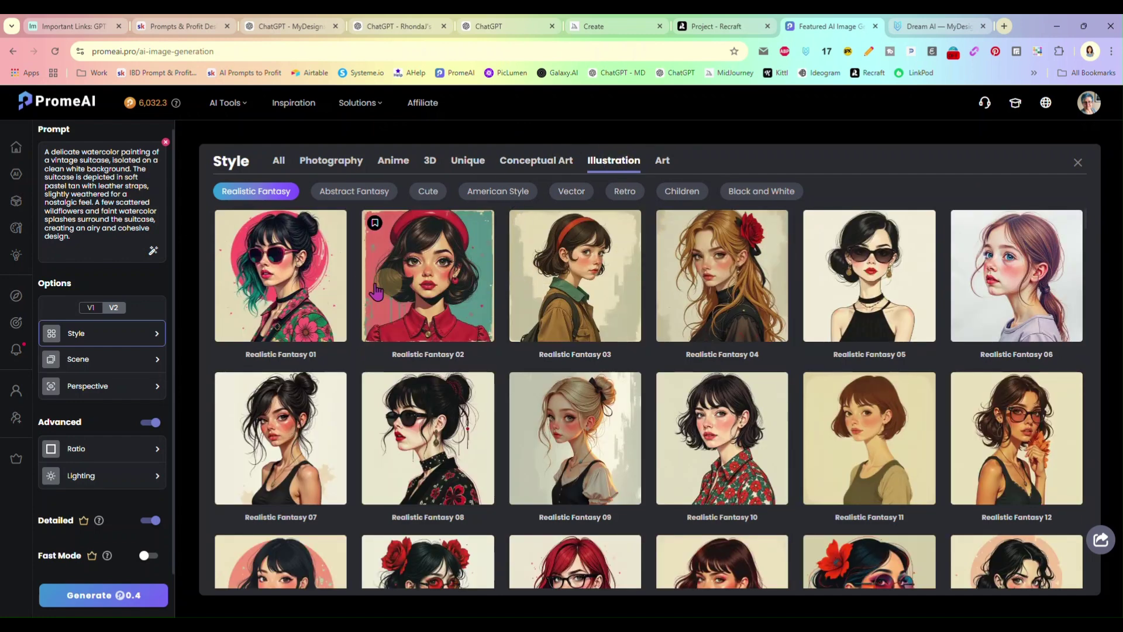
left_click(450, 294)
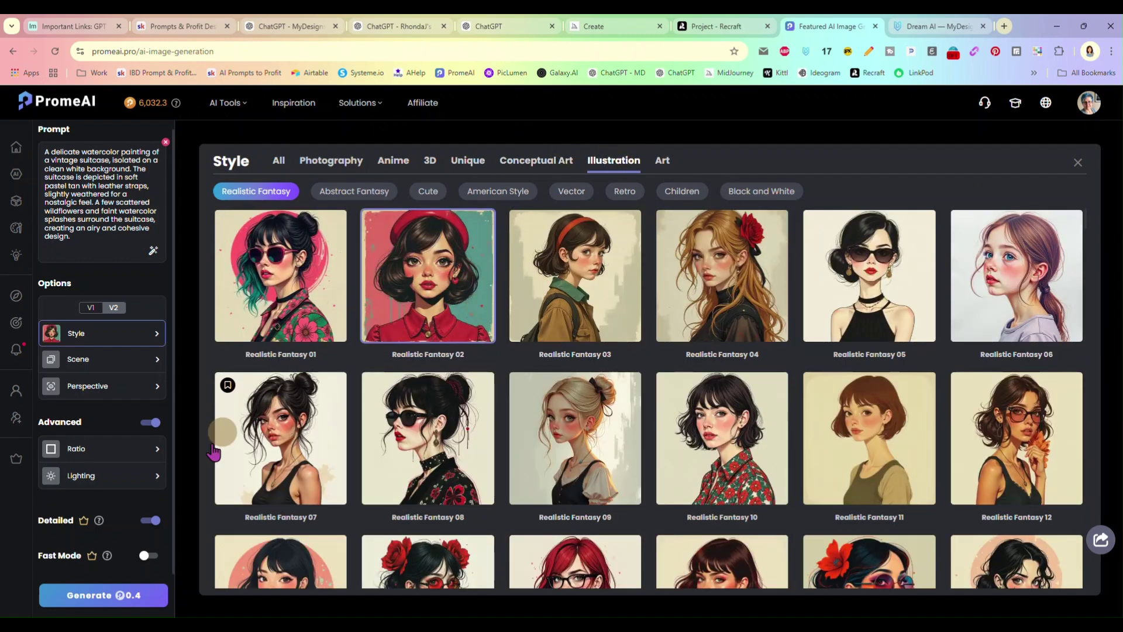
left_click(118, 596)
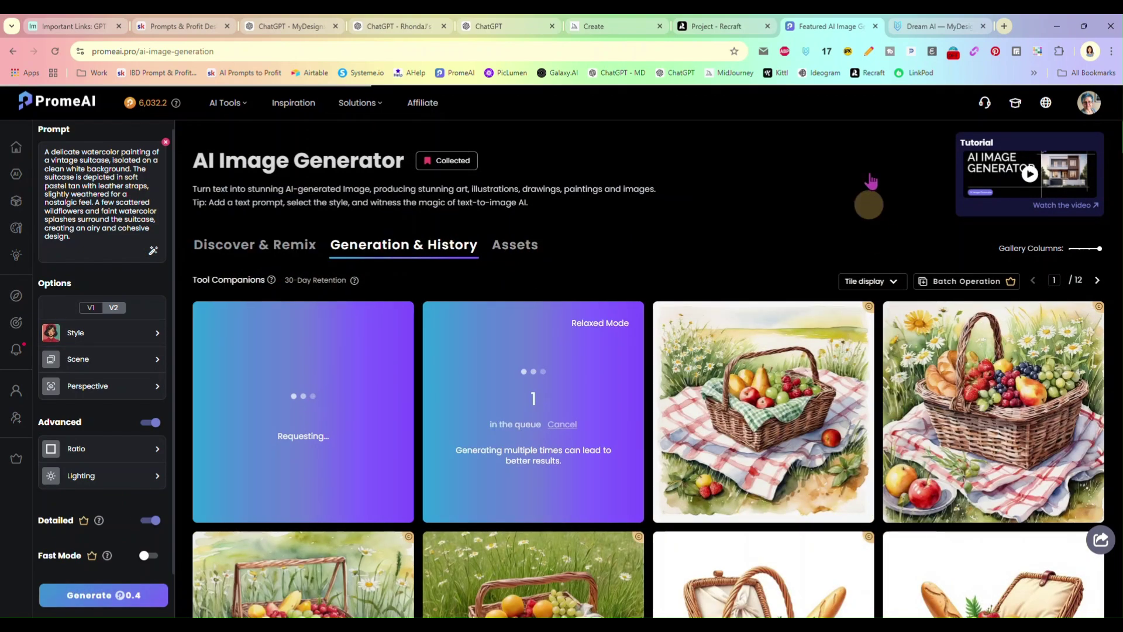
Switch to Recraft, replace the prompt with the copied vintage suitcase prompt, and generate a set of 4 images.
left_click(716, 26)
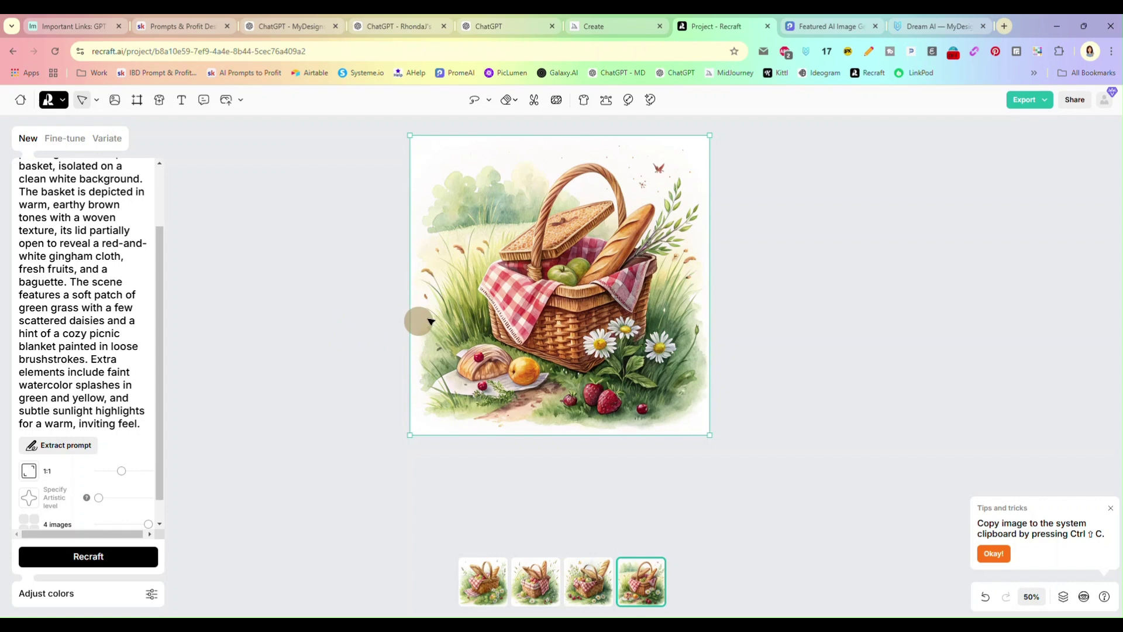
key("ctrl+a")
key("ctrl+v")
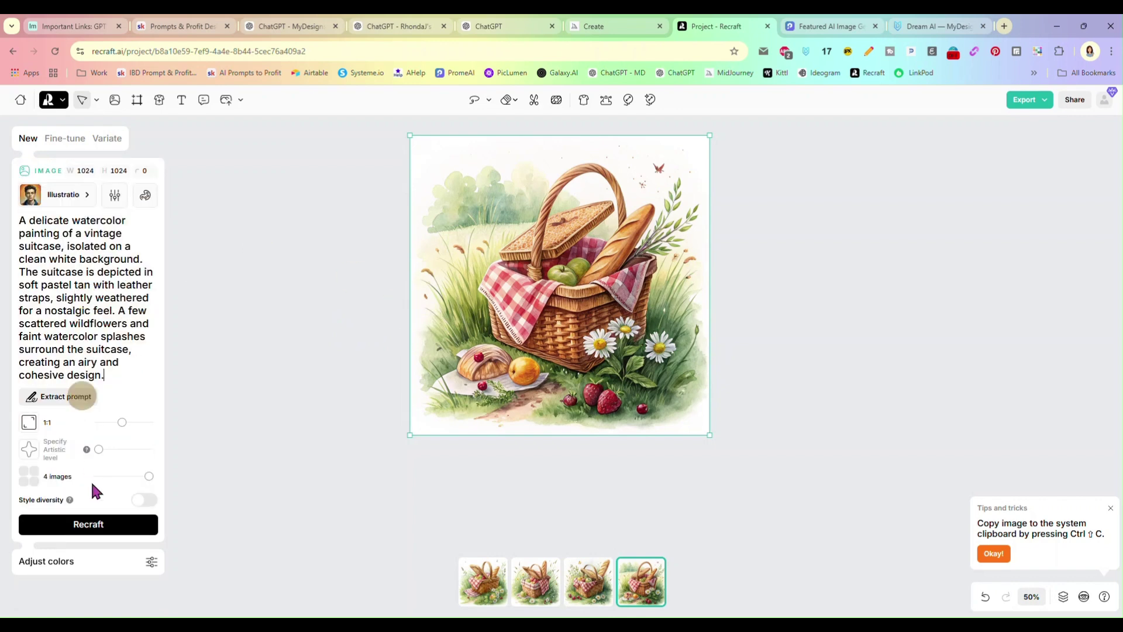
left_click(98, 524)
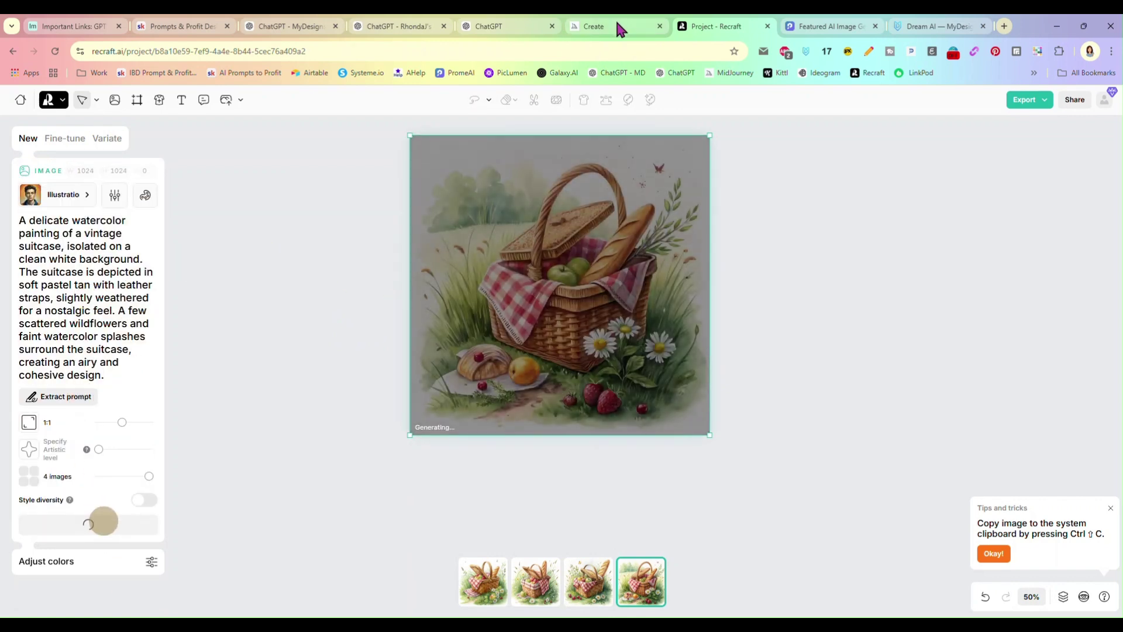
Switch to Midjourney and submit the copied vintage suitcase prompt for image generation.
left_click(615, 27)
key("ctrl+v")
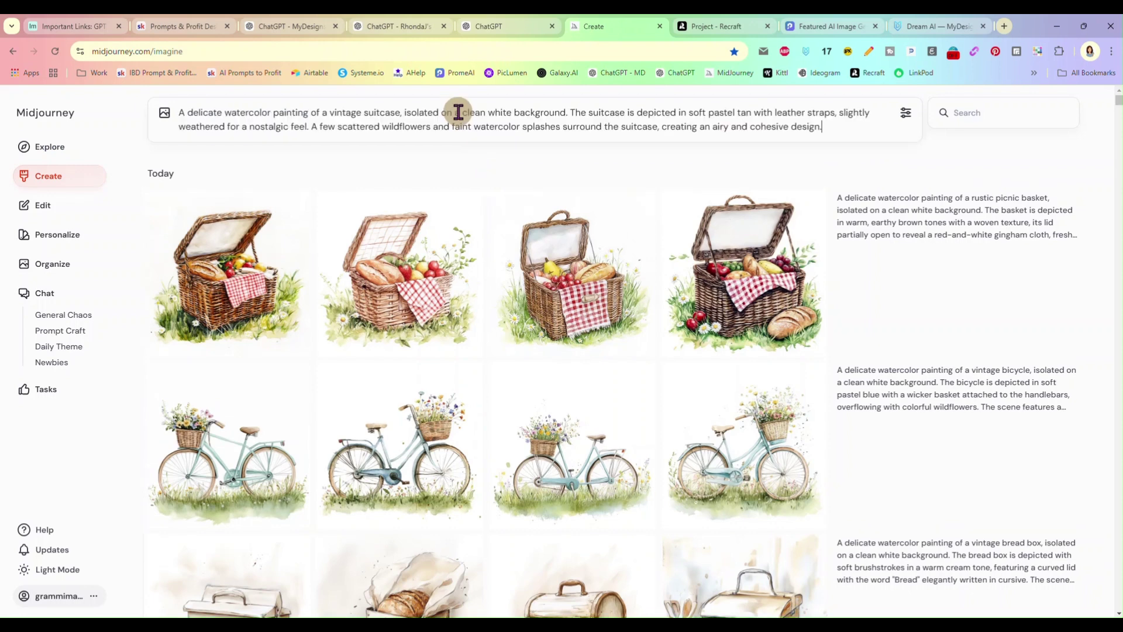
key("Return")
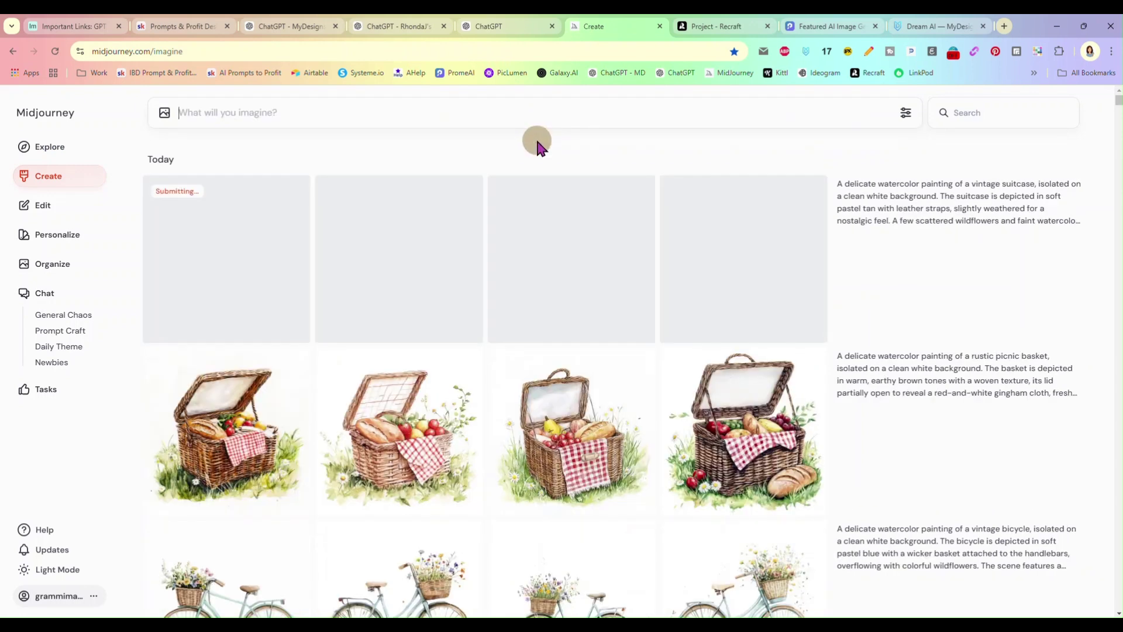
Review the suitcase images generated in PromeAI, and look through the suitcase variations in Recraft.
left_click(818, 30)
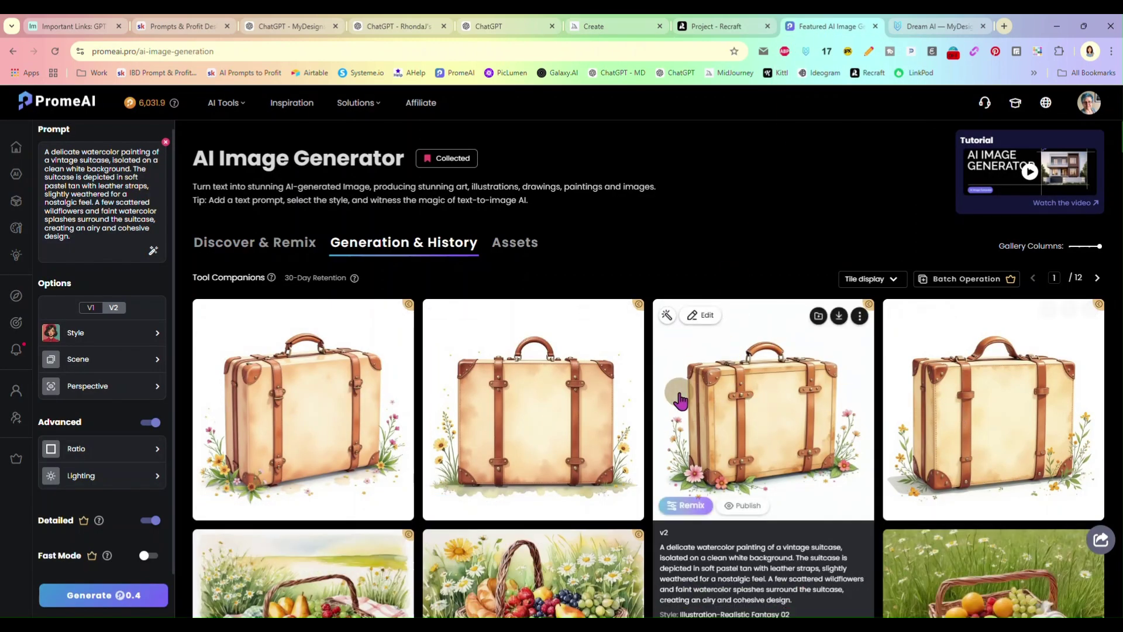
scroll(353, 344, "down", 1)
left_click(705, 27)
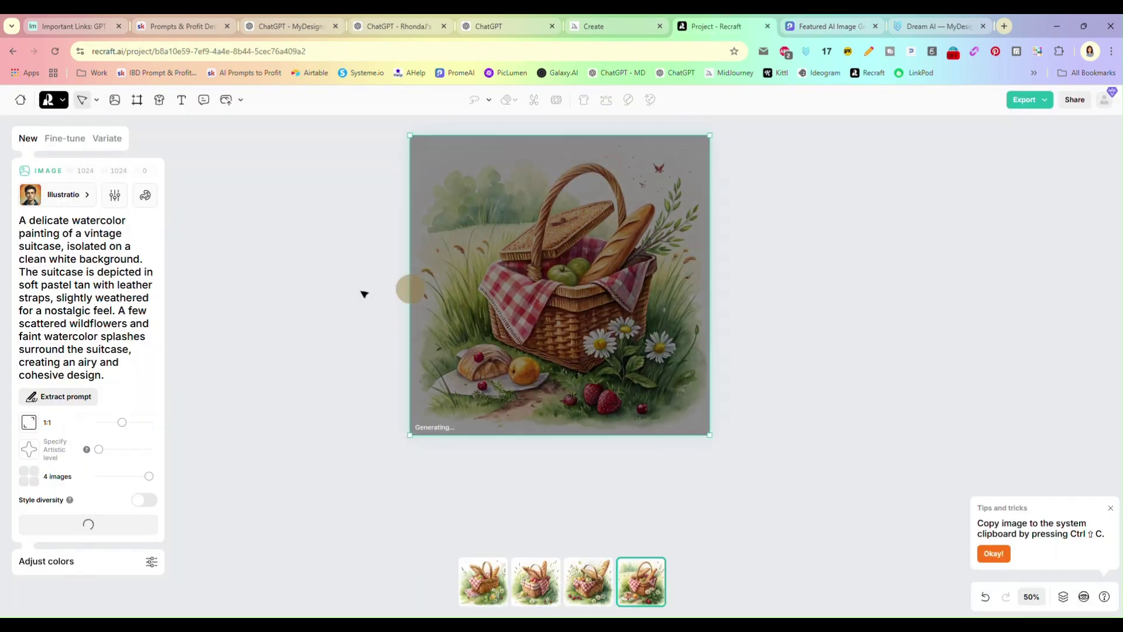
scroll(362, 292, "up", 1)
scroll(361, 291, "down", 1)
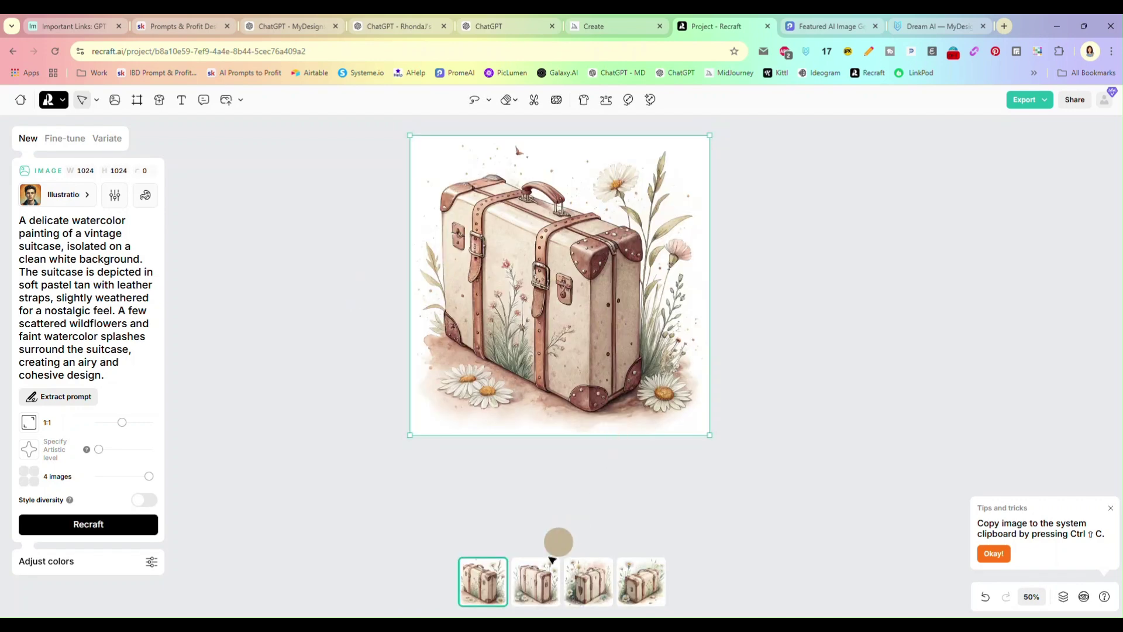
left_click(535, 590)
left_click(580, 591)
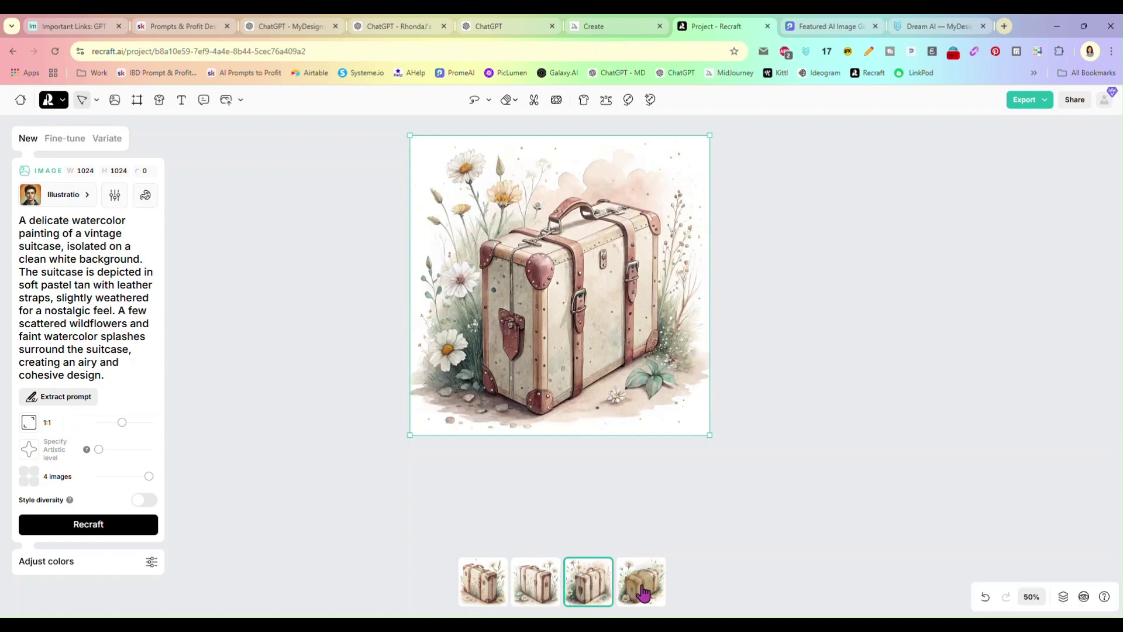
left_click(643, 591)
Switch to Midjourney, view the first two suitcase images enlarged, and close the enlarged view.
left_click(597, 27)
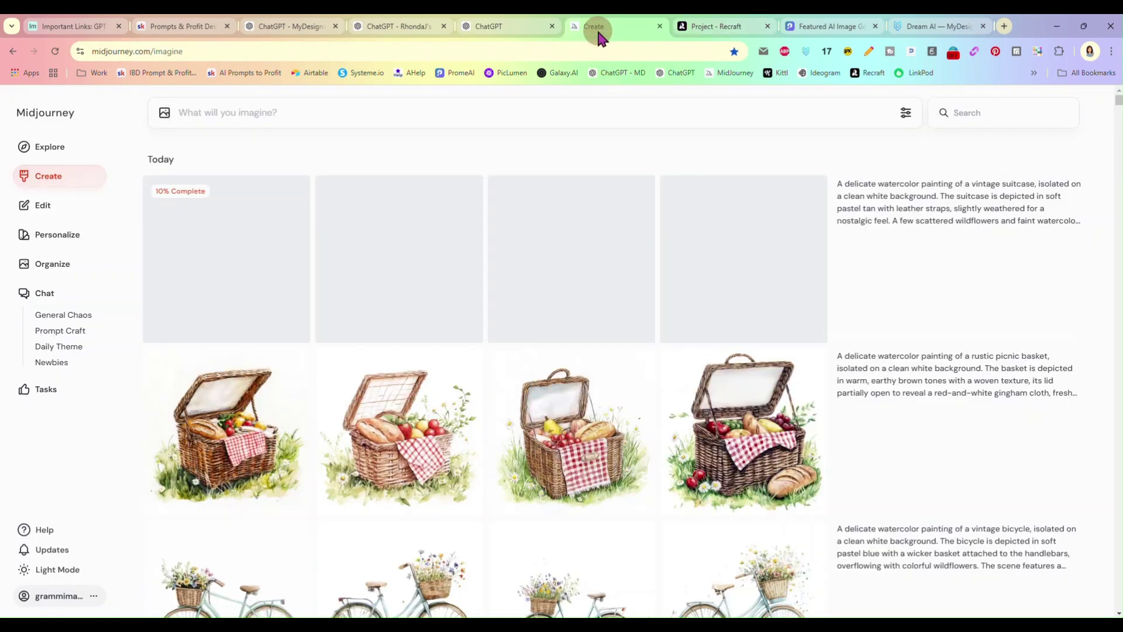
left_click(261, 254)
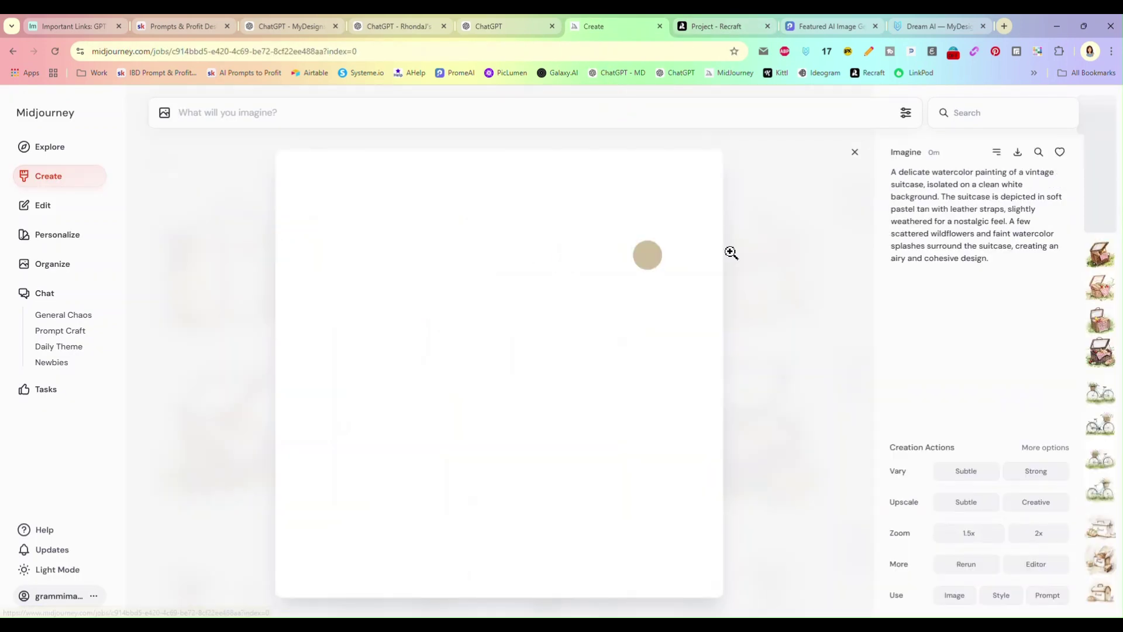
key("Right")
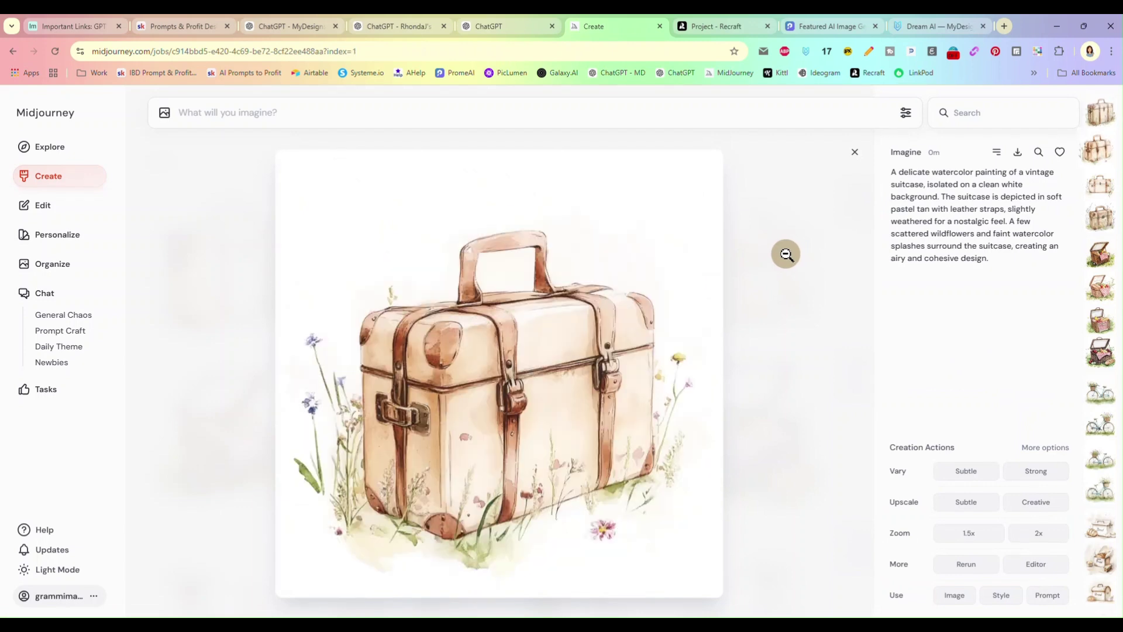
left_click(856, 153)
Copy the classic straw hat watercolor prompt from the MyDesigns GPT conversation in ChatGPT.
left_click(489, 28)
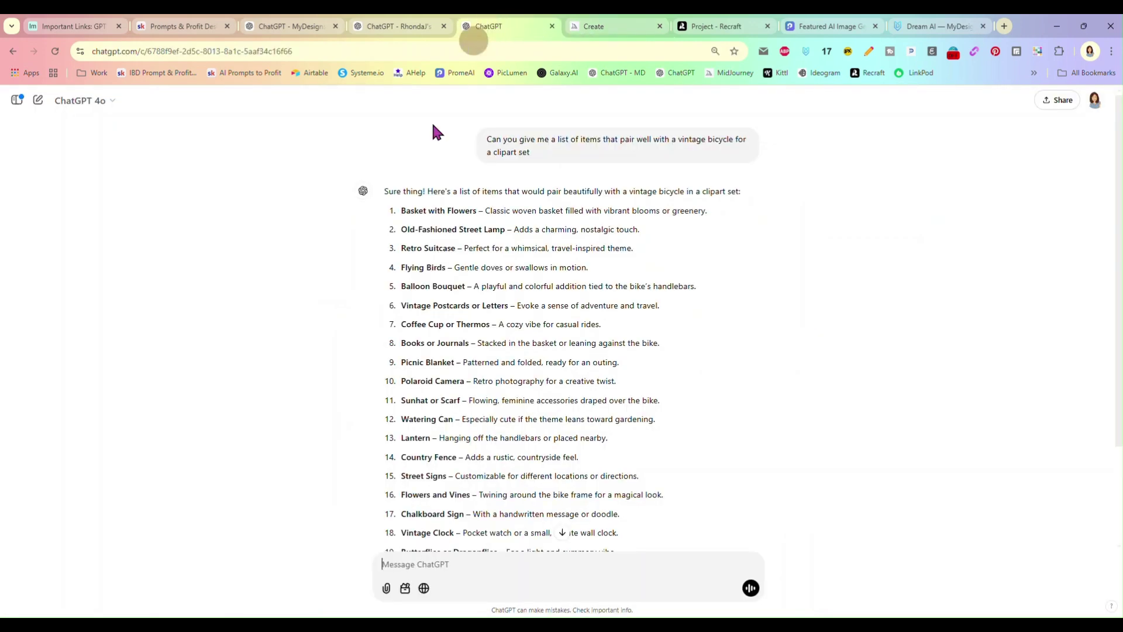
left_click(399, 27)
left_click(304, 26)
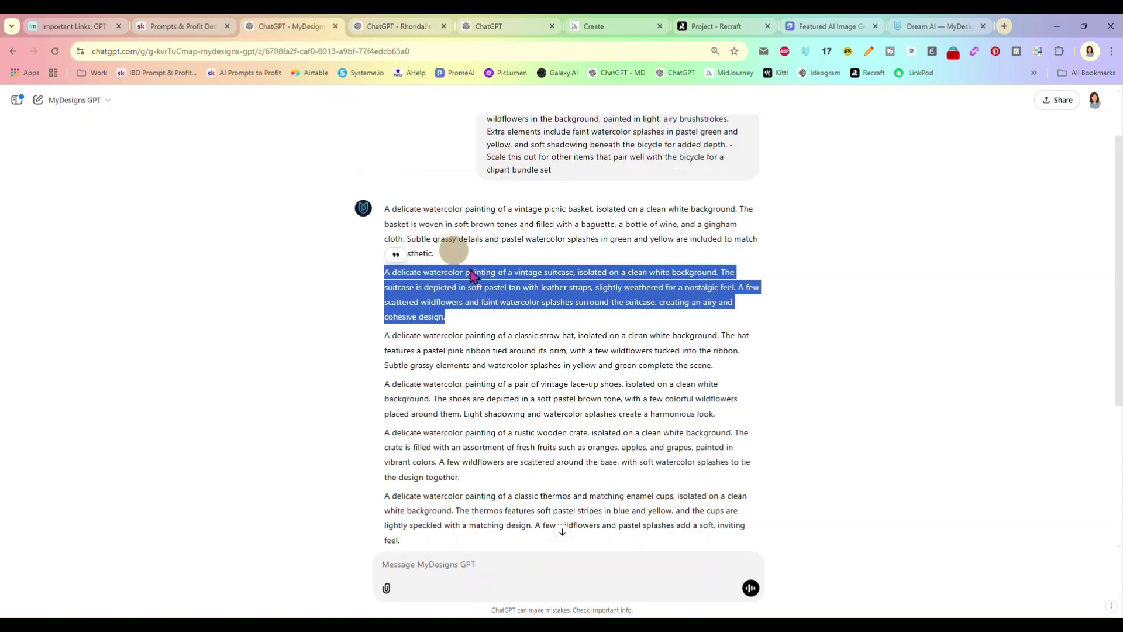
scroll(492, 290, "down", 1)
left_click_drag(386, 181, 723, 221)
key("ctrl+c")
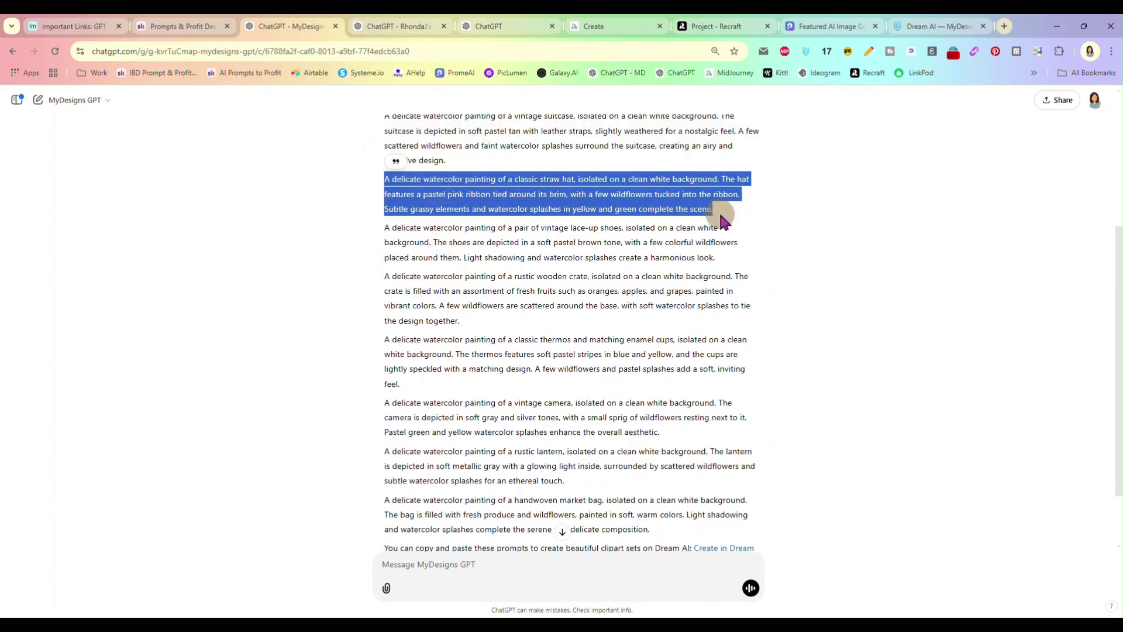
Switch to Midjourney and submit the copied classic straw hat prompt for image generation.
left_click(614, 26)
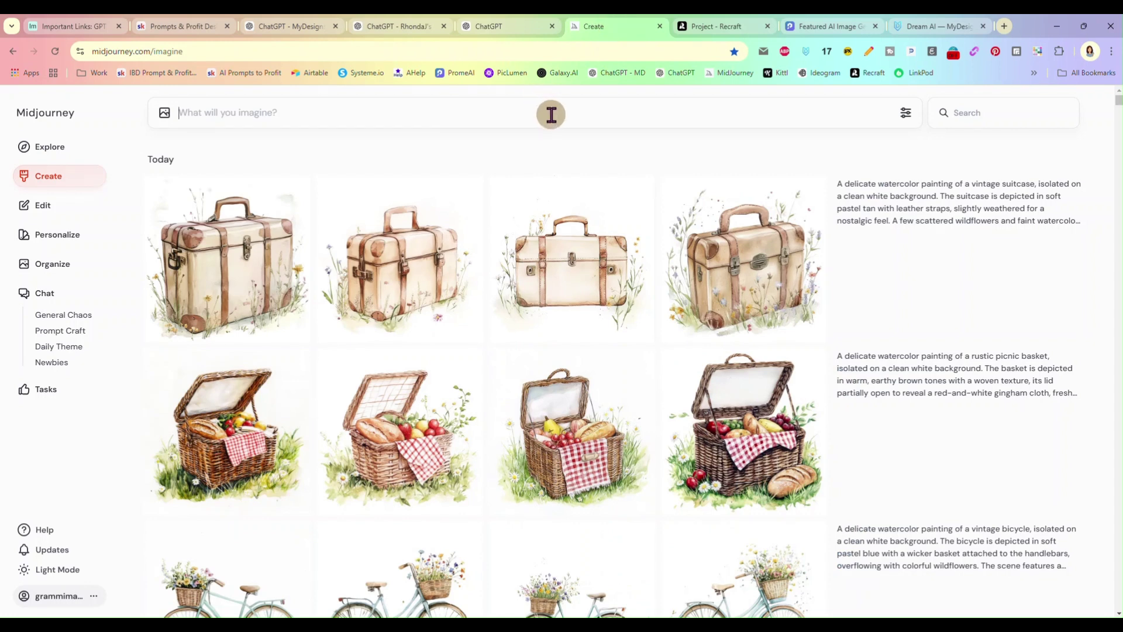
key("ctrl+v")
key("Return")
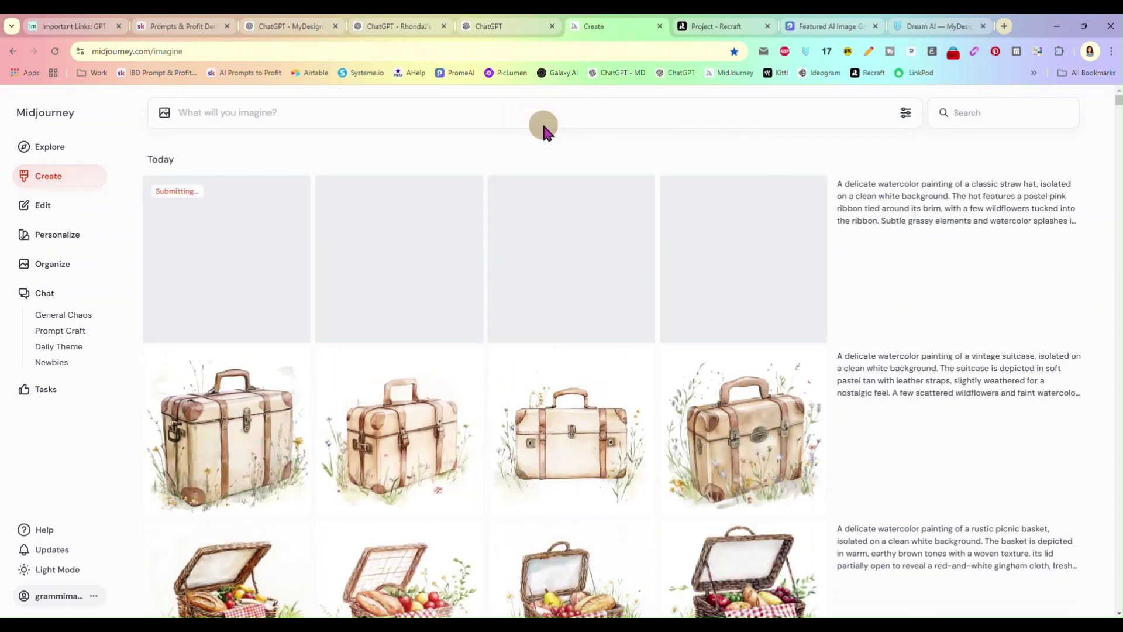
Switch to PromeAI, replace the suitcase prompt with the copied classic straw hat prompt, and generate the images.
left_click(797, 29)
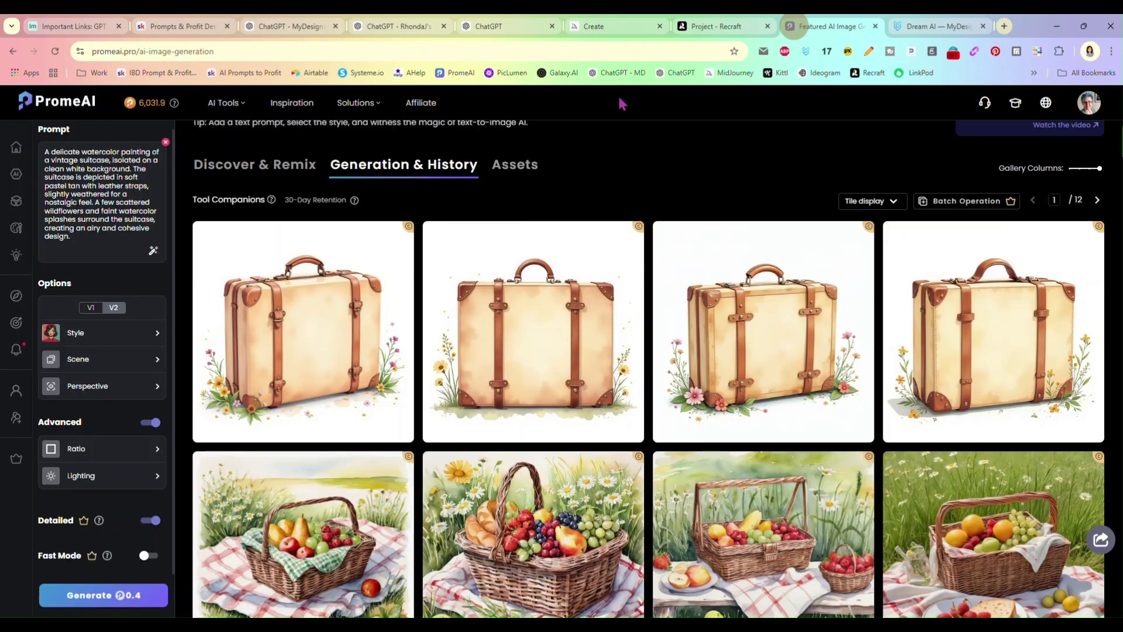
triple_click(83, 219)
key("ctrl+v")
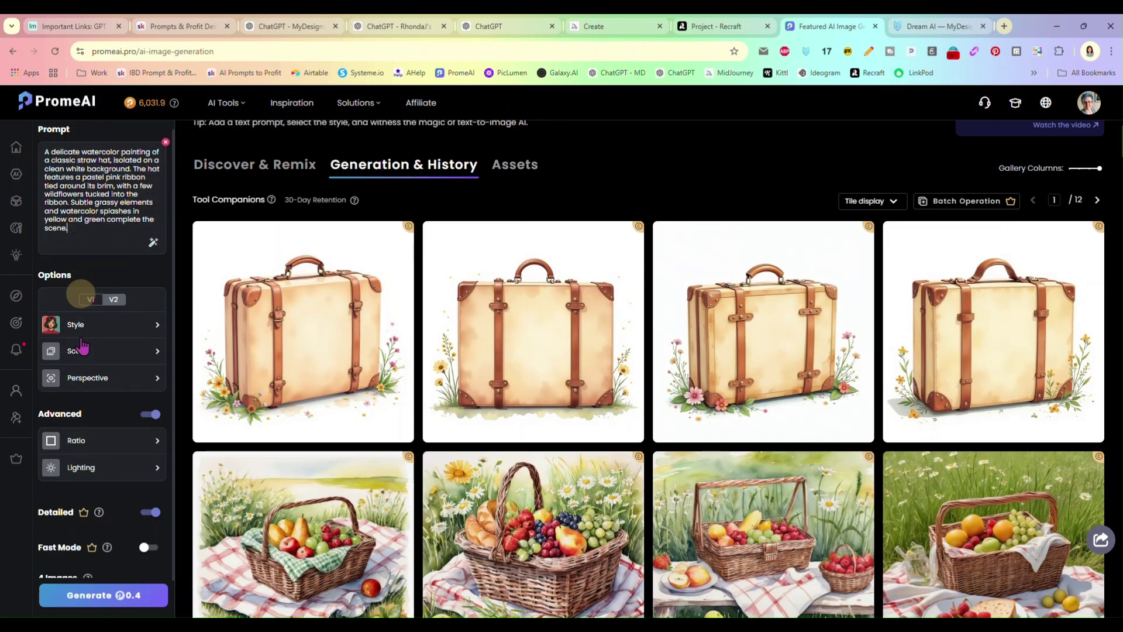
left_click(104, 595)
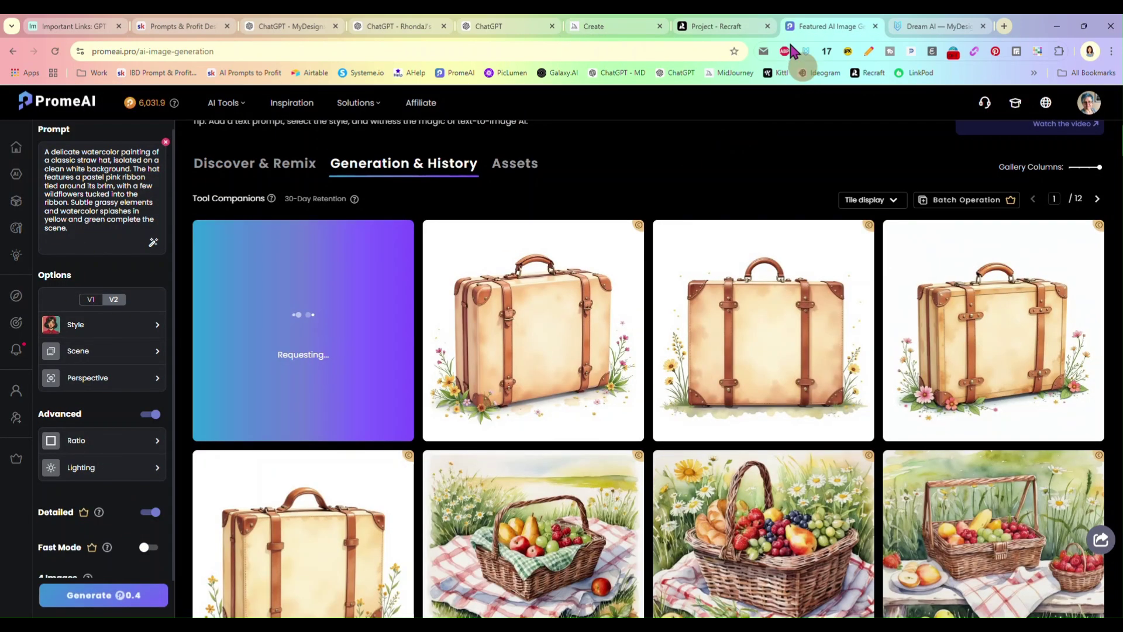
Switch to Midjourney and review the straw hat images alongside the earlier suitcase, picnic basket and bicycle results.
left_click(713, 27)
left_click(497, 28)
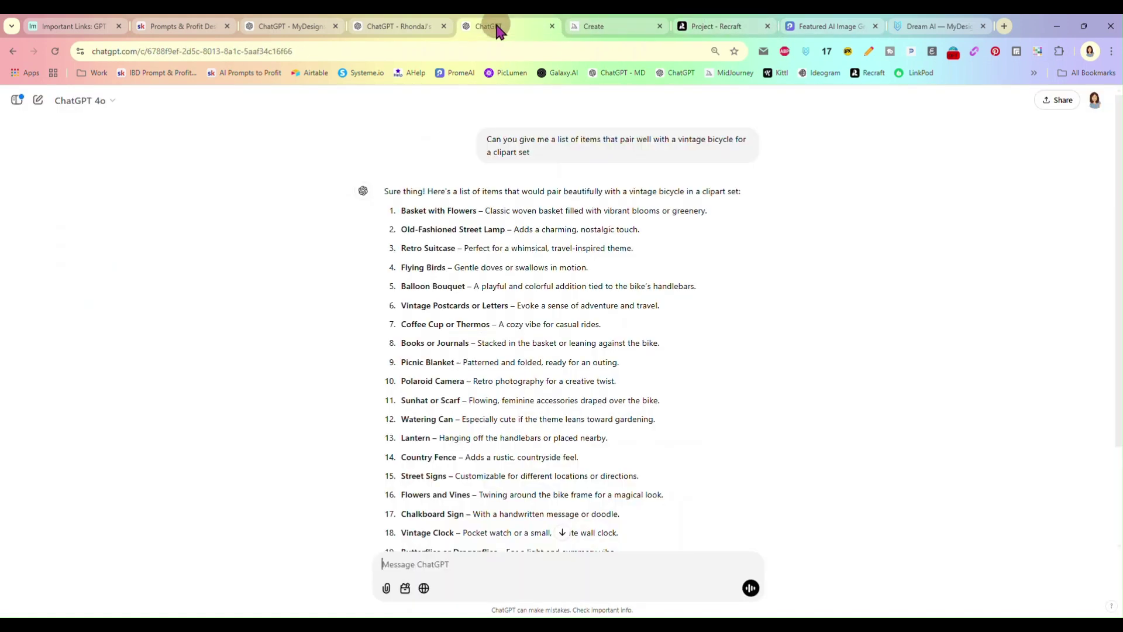
left_click(413, 27)
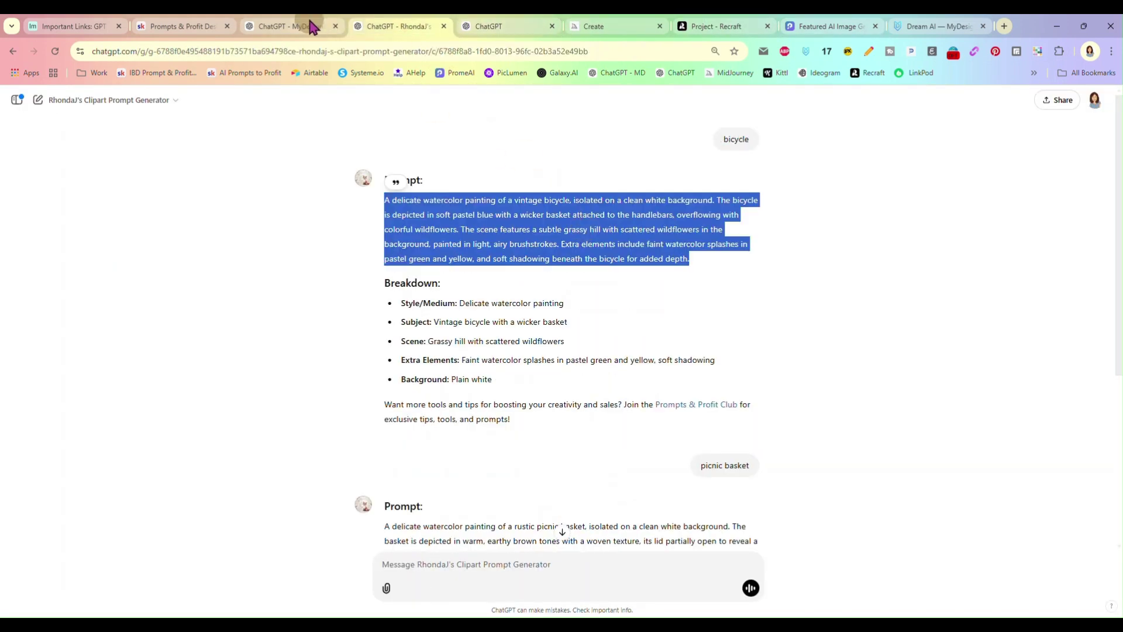
left_click(620, 27)
scroll(677, 276, "down", 6)
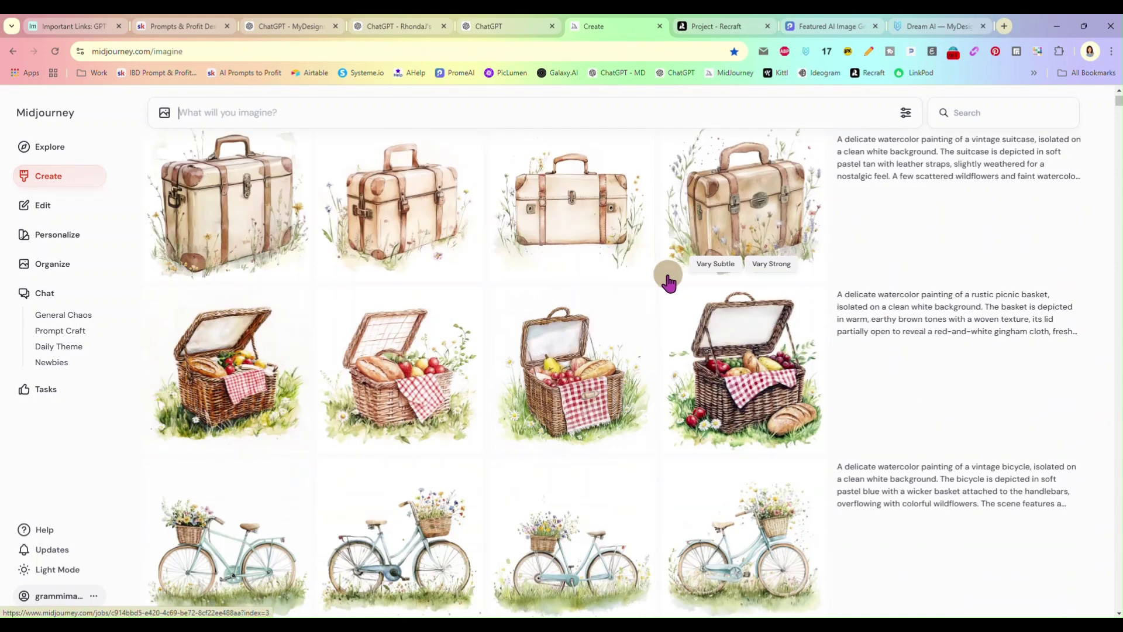
scroll(666, 269, "up", 6)
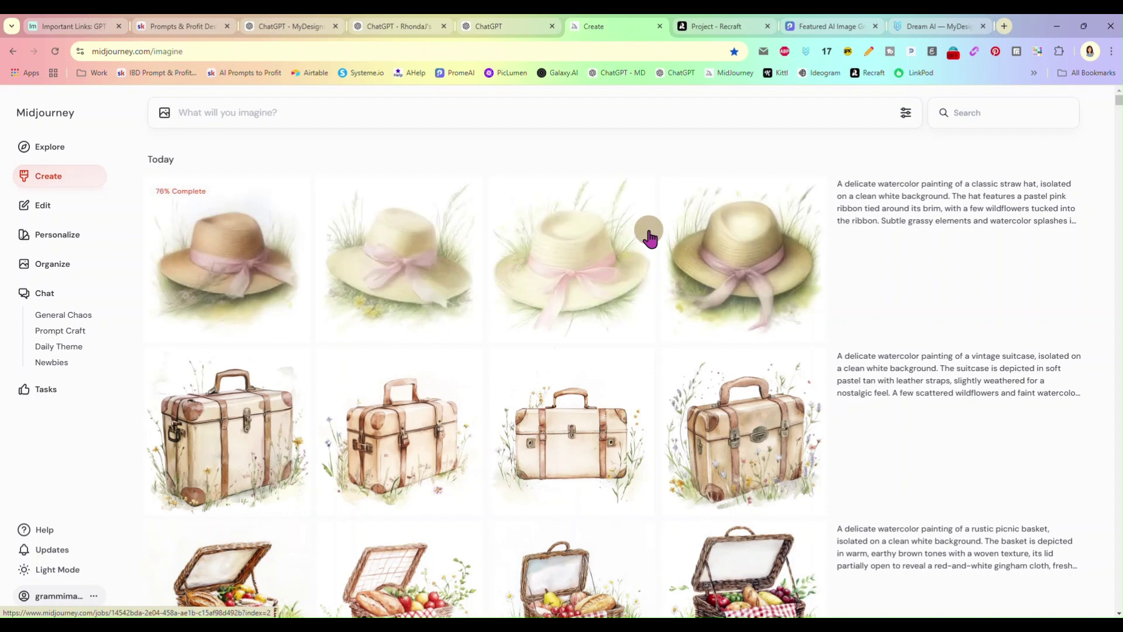
Switch to the Clipart Prompt Generator GPT in ChatGPT and request a prompt for "cute little girl".
left_click(399, 29)
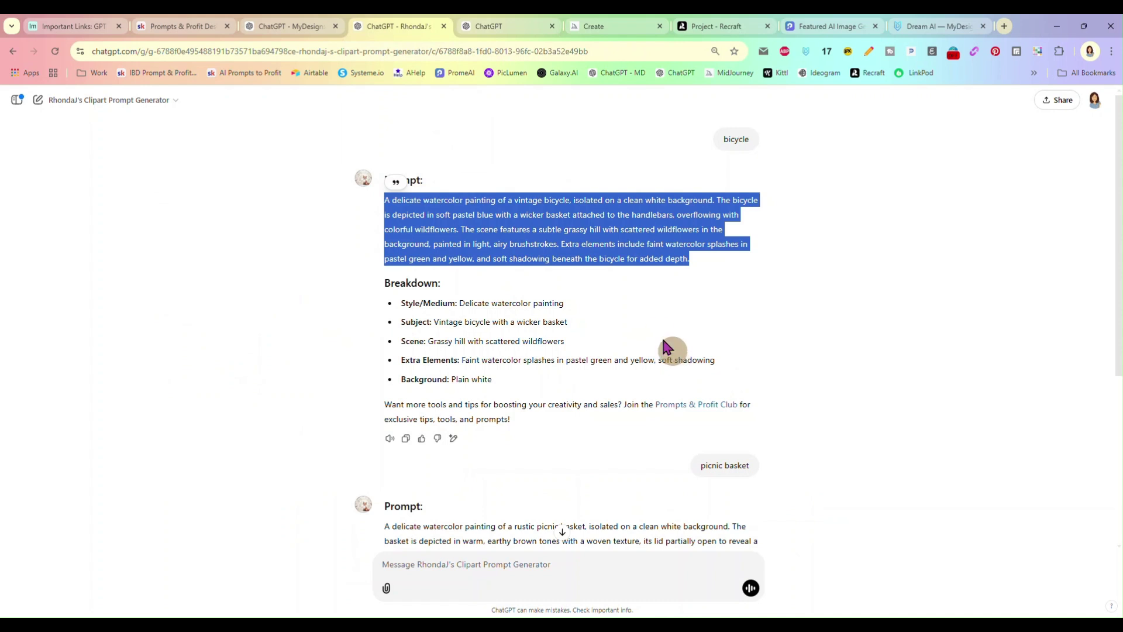
left_click(624, 303)
scroll(618, 299, "down", 5)
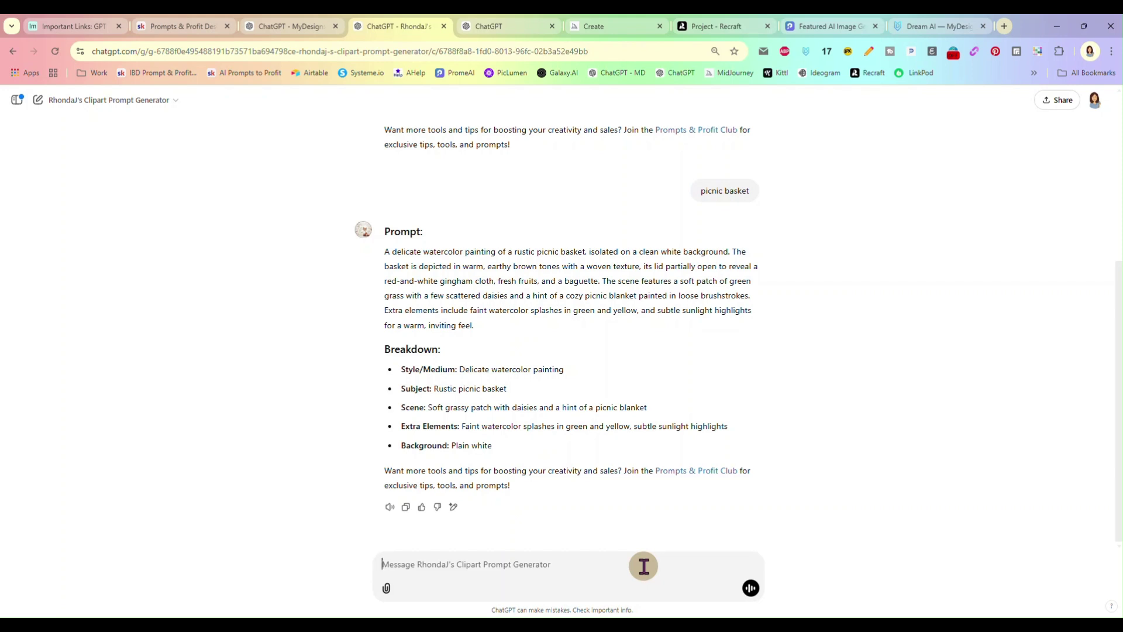
type("cute little girl")
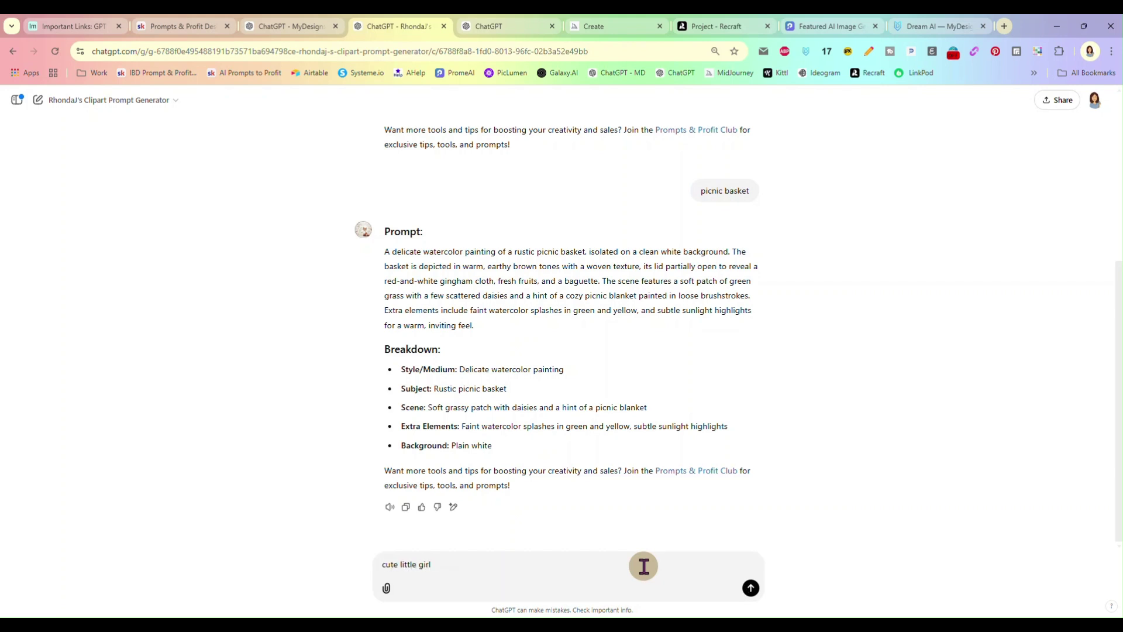
key("Return")
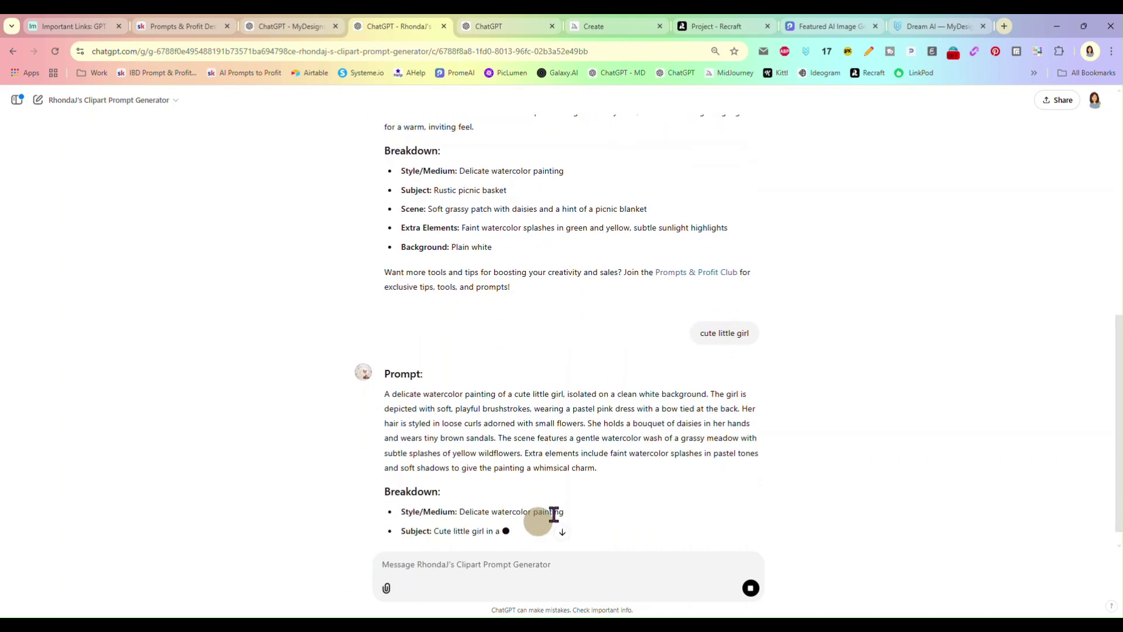
Copy the generated cute little girl watercolor prompt and submit it in Midjourney for image generation.
left_click_drag(605, 466, 384, 396)
key("ctrl+c")
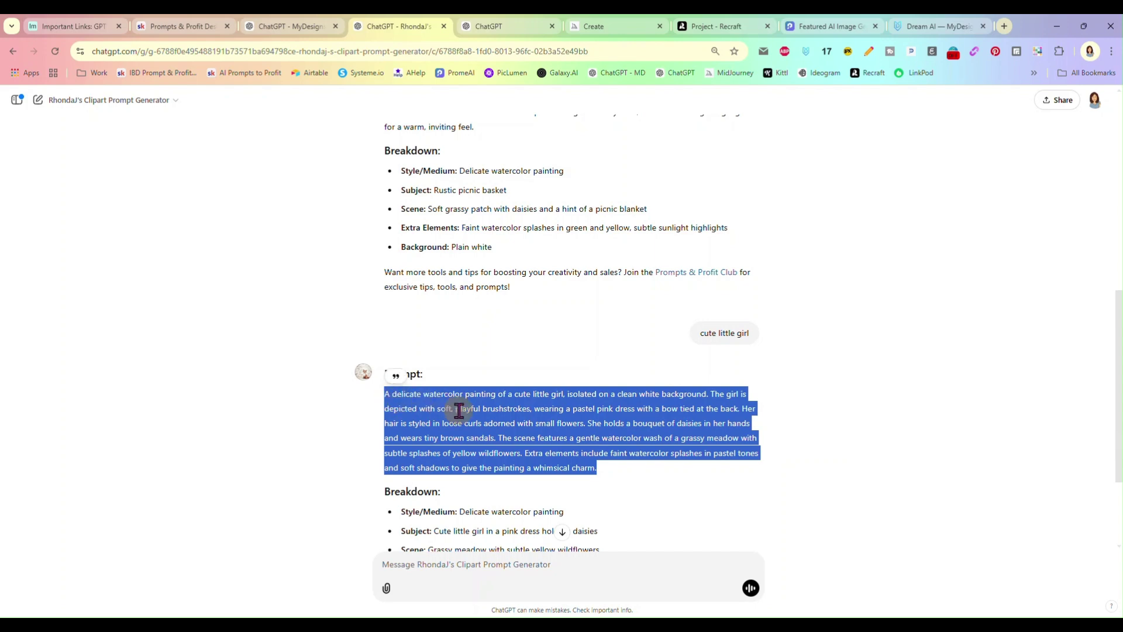
left_click(615, 27)
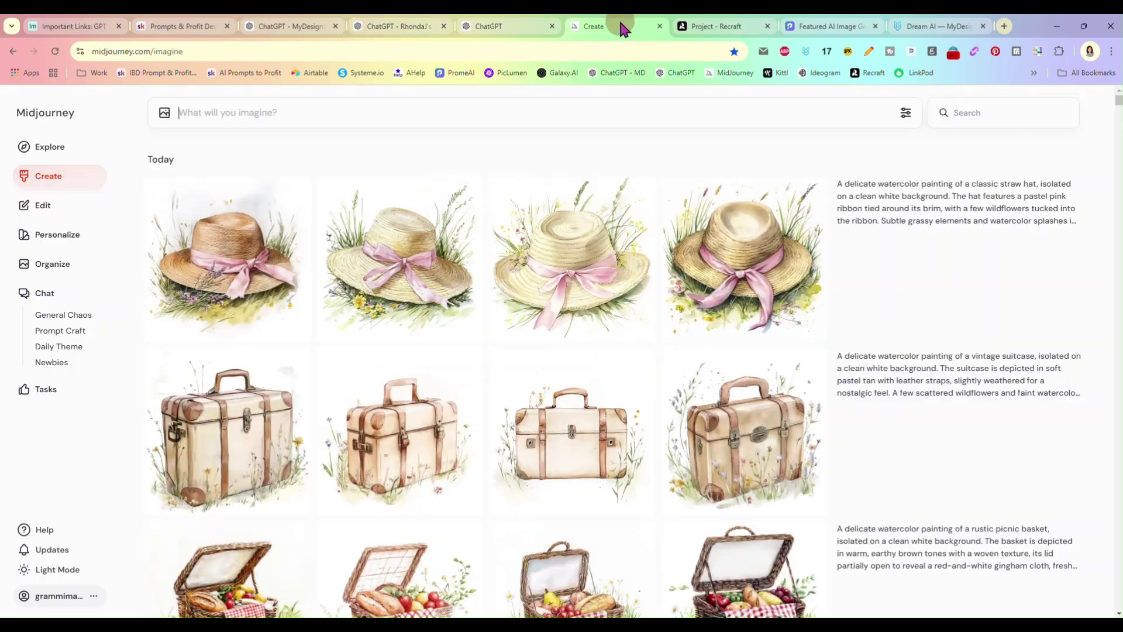
left_click(531, 115)
key("ctrl+v")
key("Return")
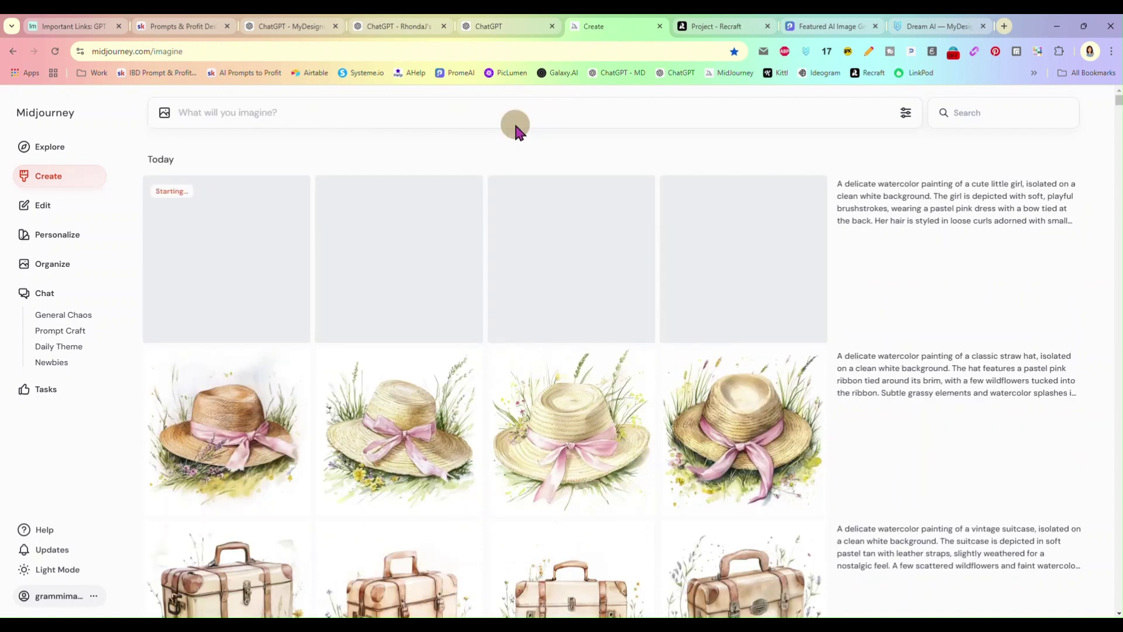
Switch to PromeAI, replace the straw hat prompt with the copied cute little girl prompt, and generate the images.
left_click(815, 30)
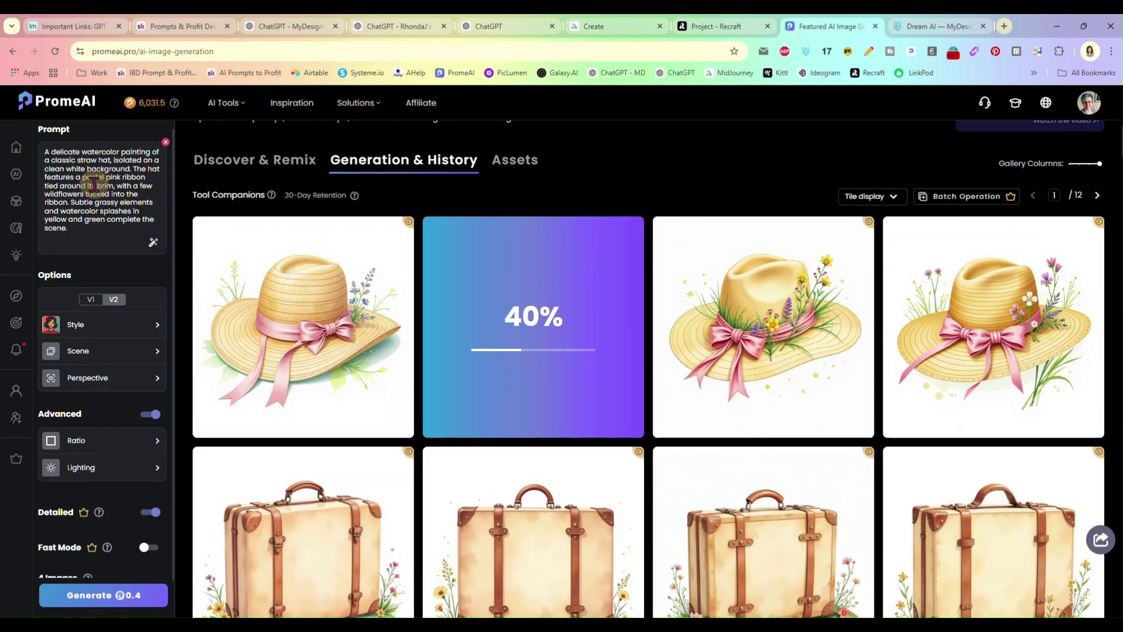
triple_click(105, 221)
key("ctrl+v")
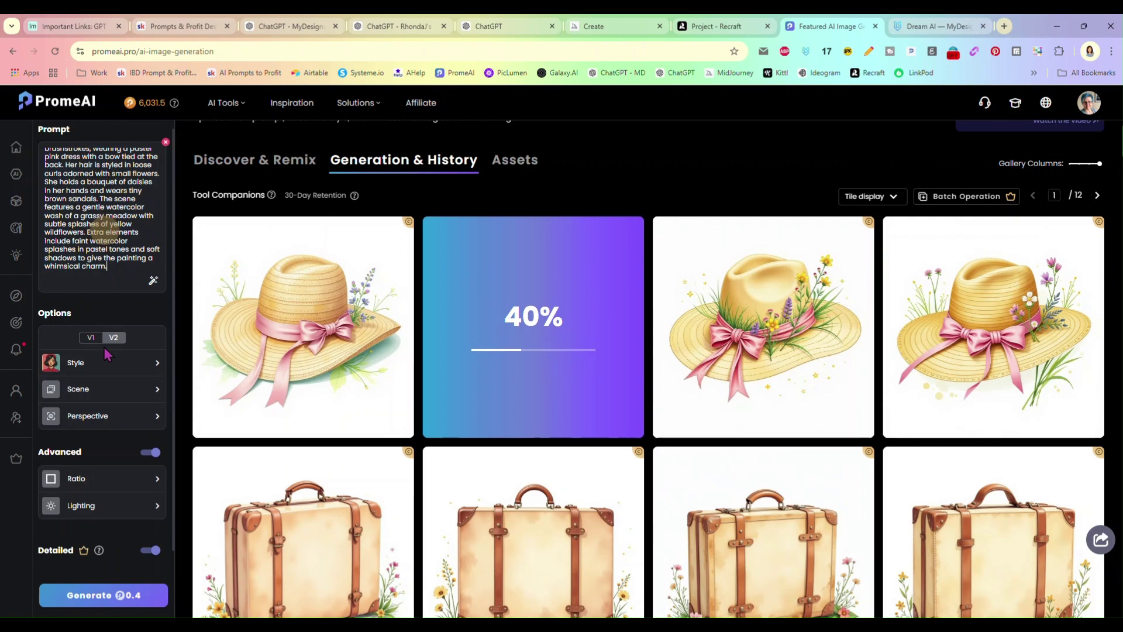
left_click(108, 595)
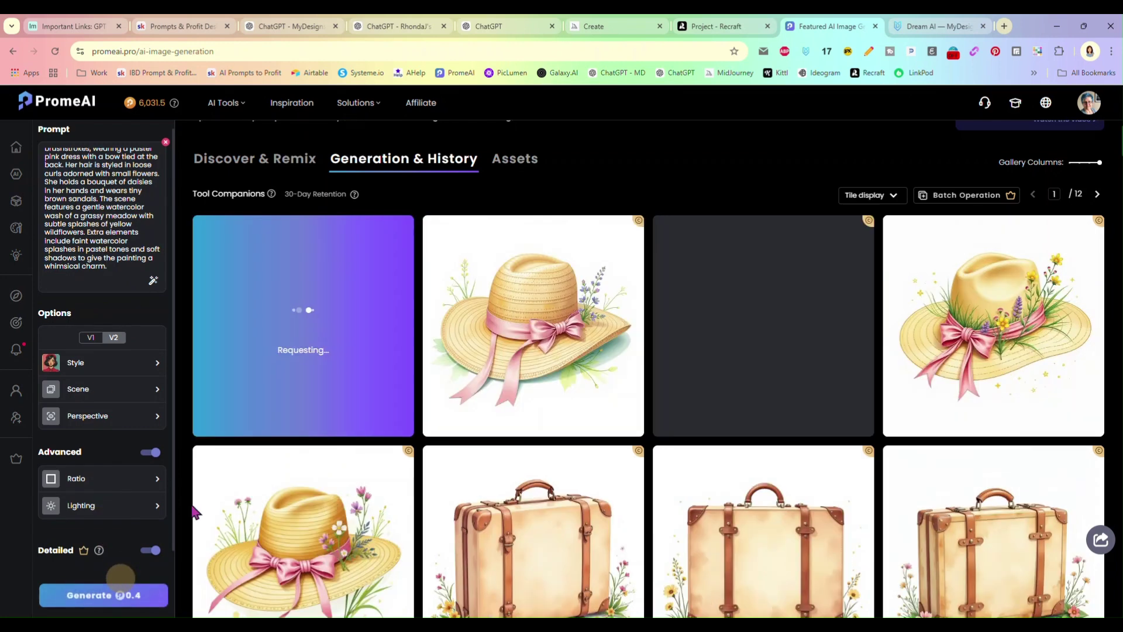
Close the ChatGPT conversation that lists items pairing well with a vintage bicycle.
left_click(586, 27)
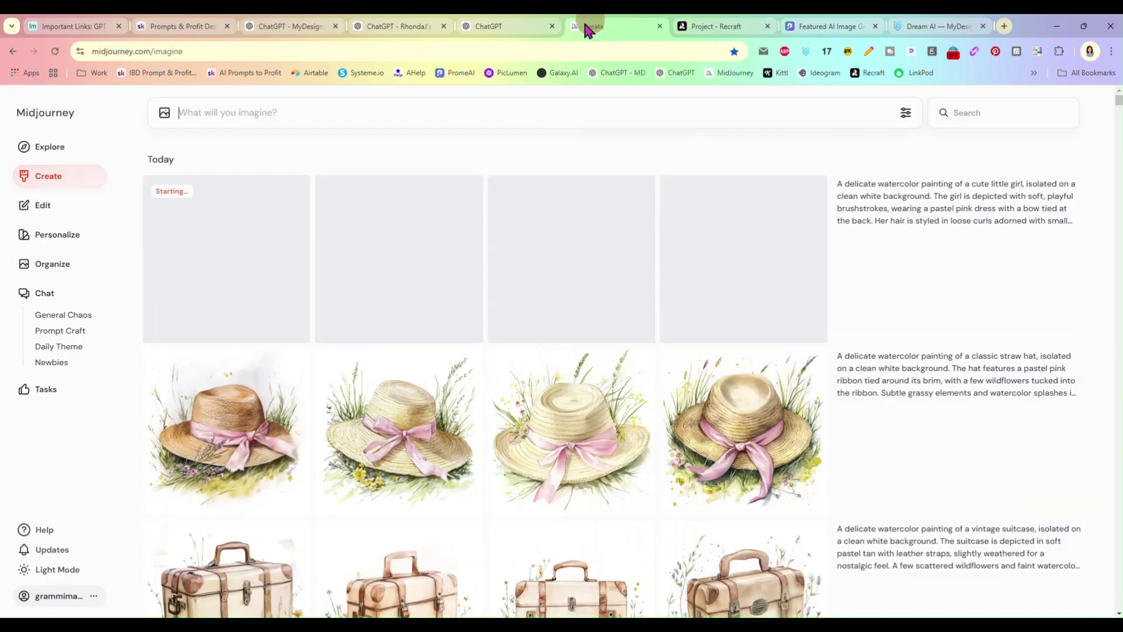
left_click(493, 33)
left_click(404, 26)
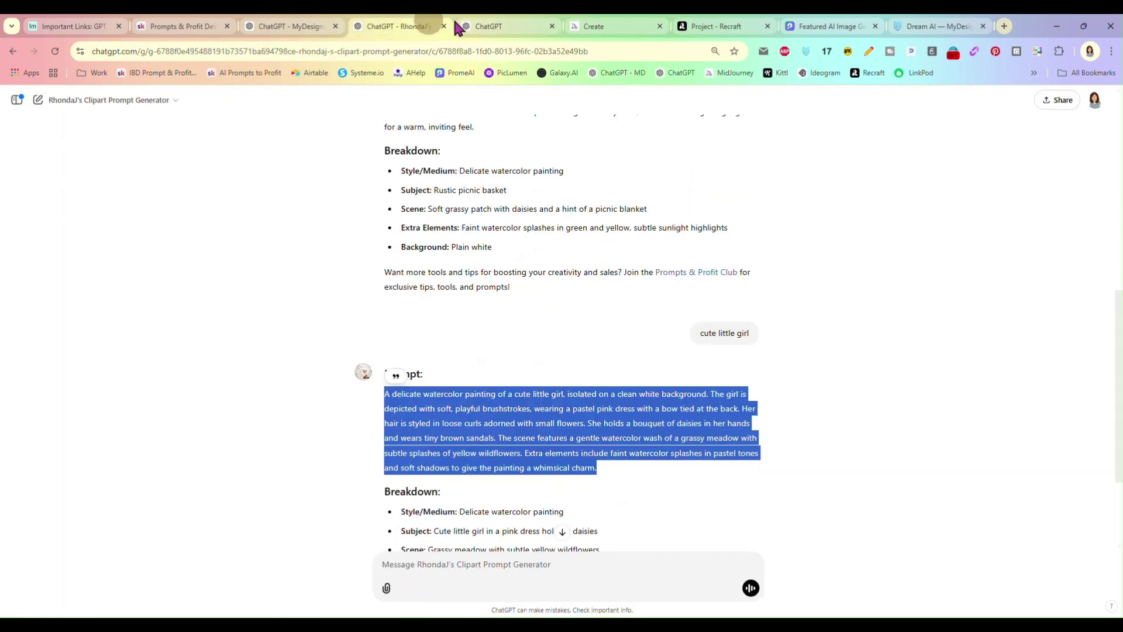
left_click(509, 28)
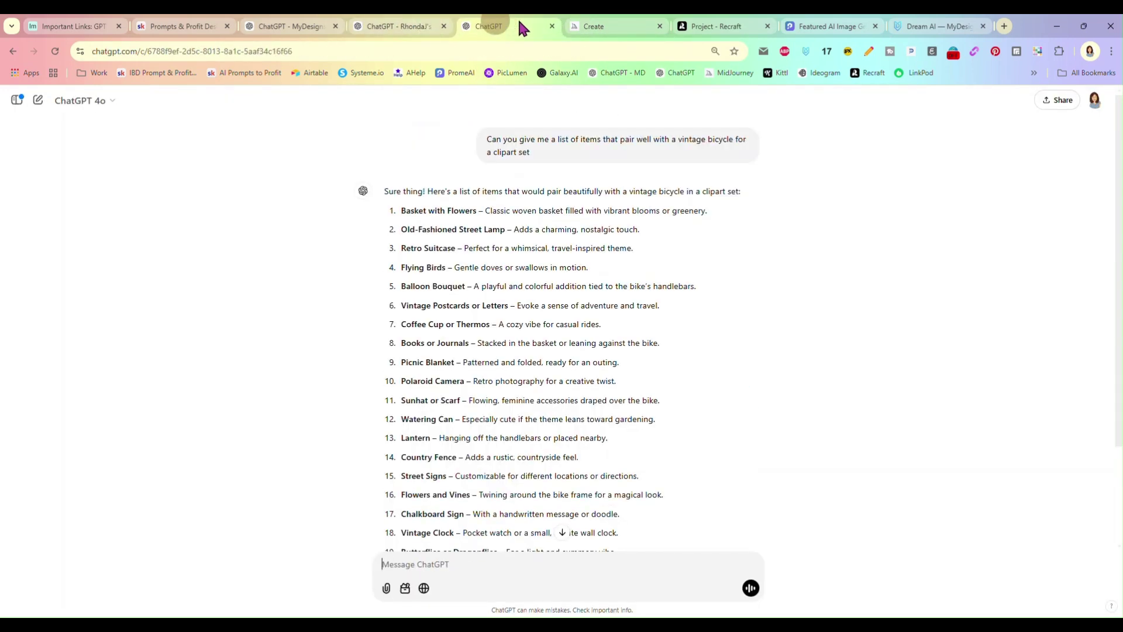
left_click(552, 26)
Return to the Clipart Prompt Generator GPT and request a prompt for "Cute little girl with red hair holding a balloon".
left_click(404, 27)
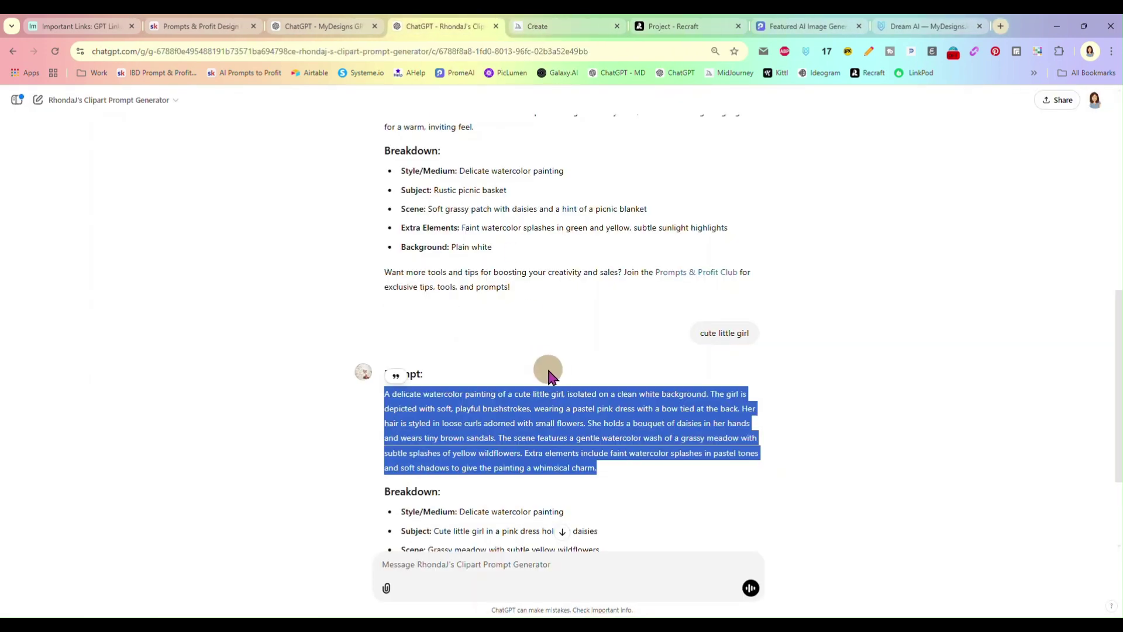
scroll(549, 380, "down", 3)
left_click(594, 573)
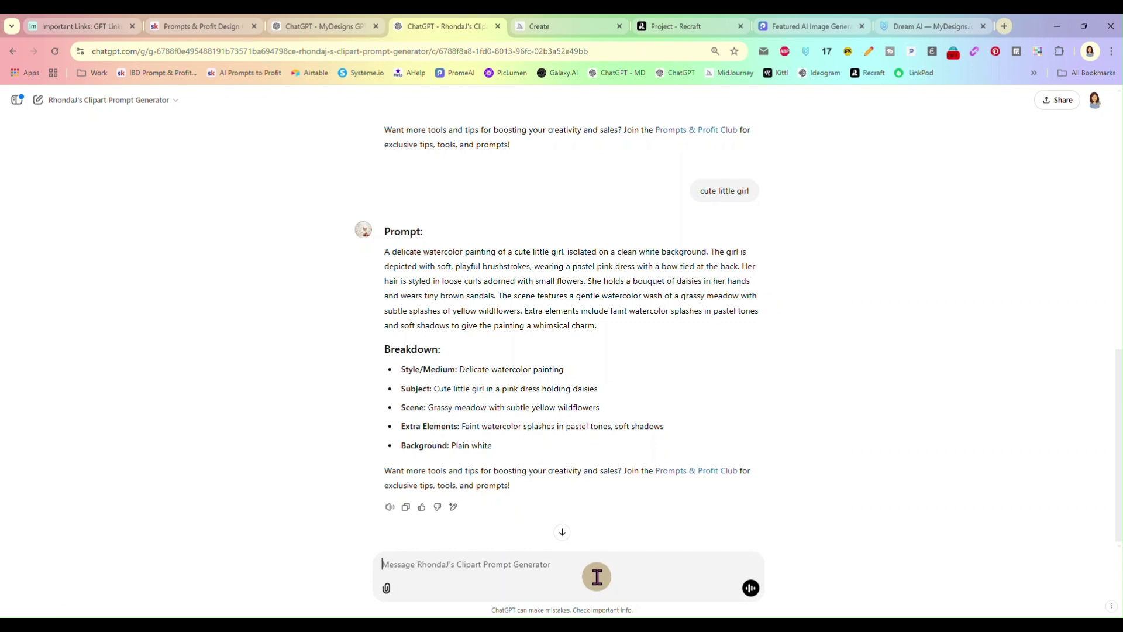
type("Cu")
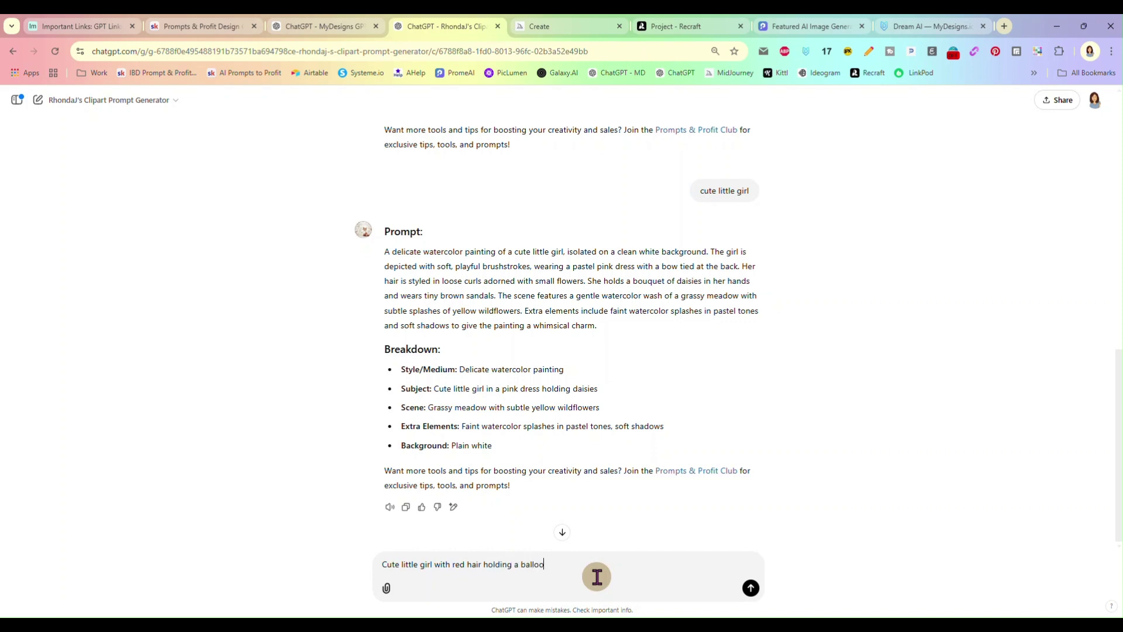
key("Return")
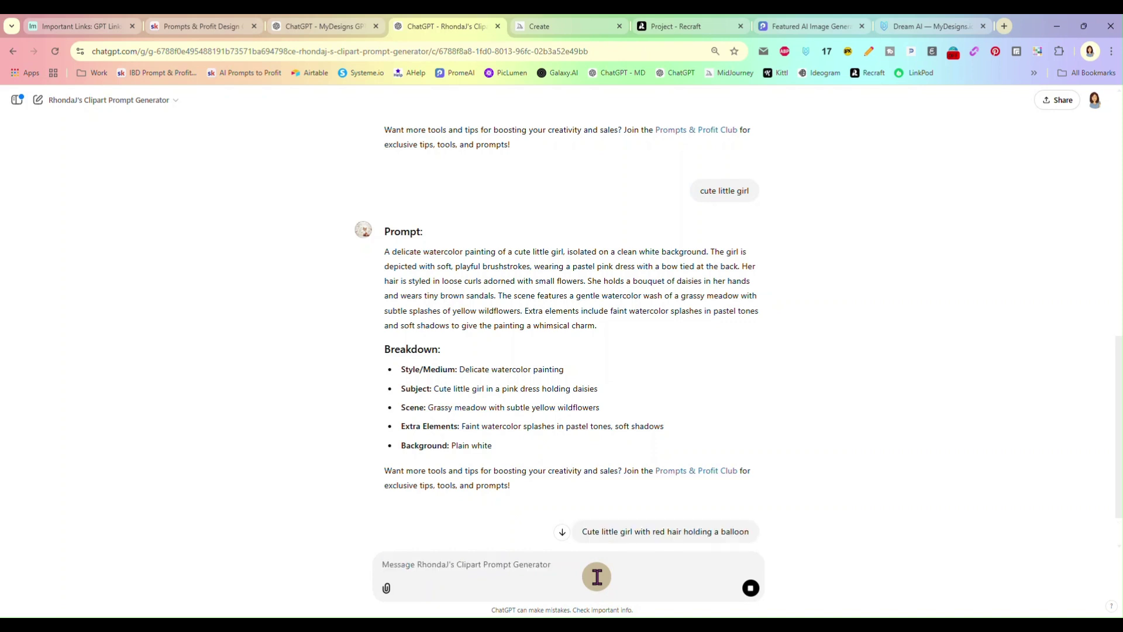
Copy the generated red-haired girl with balloon prompt and submit it in Midjourney for image generation.
scroll(753, 439, "down", 2)
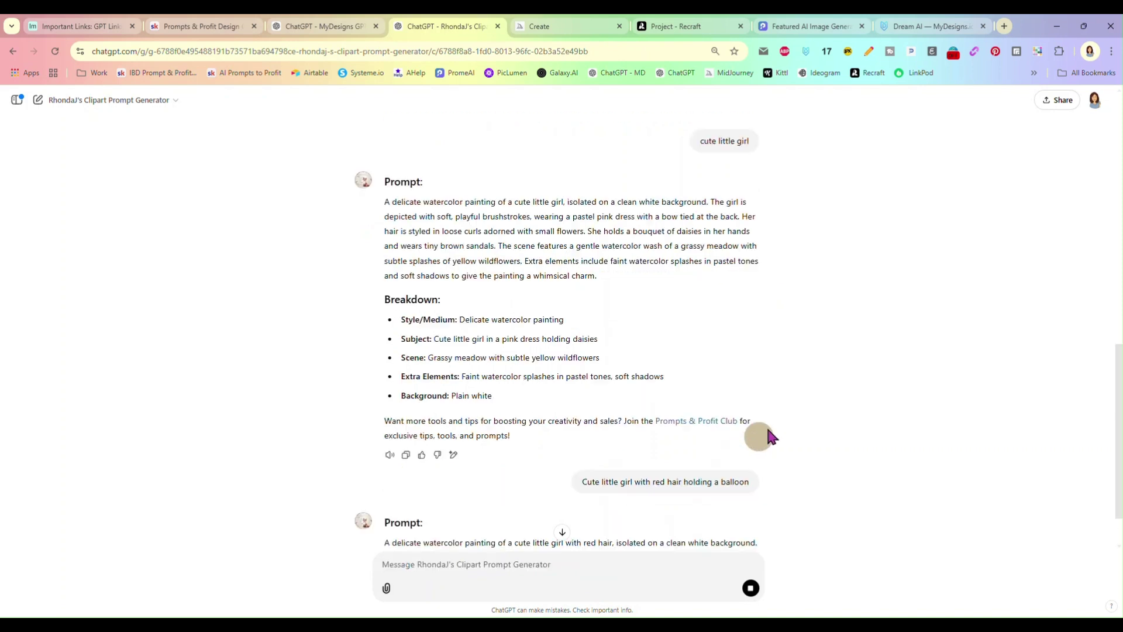
scroll(582, 450, "down", 2)
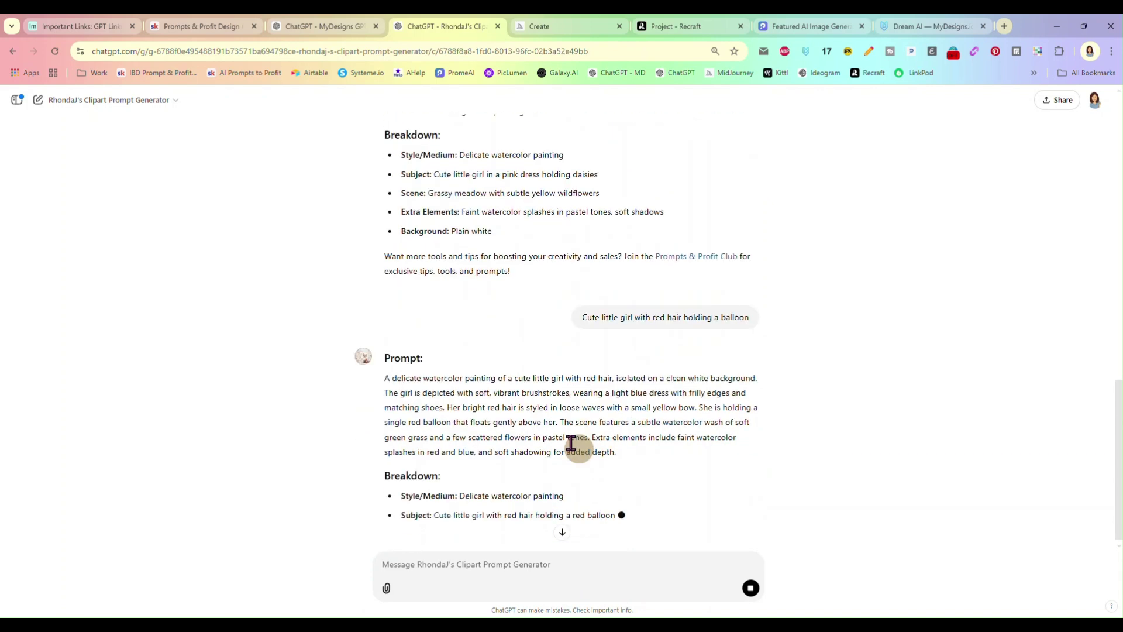
left_click_drag(627, 456, 380, 374)
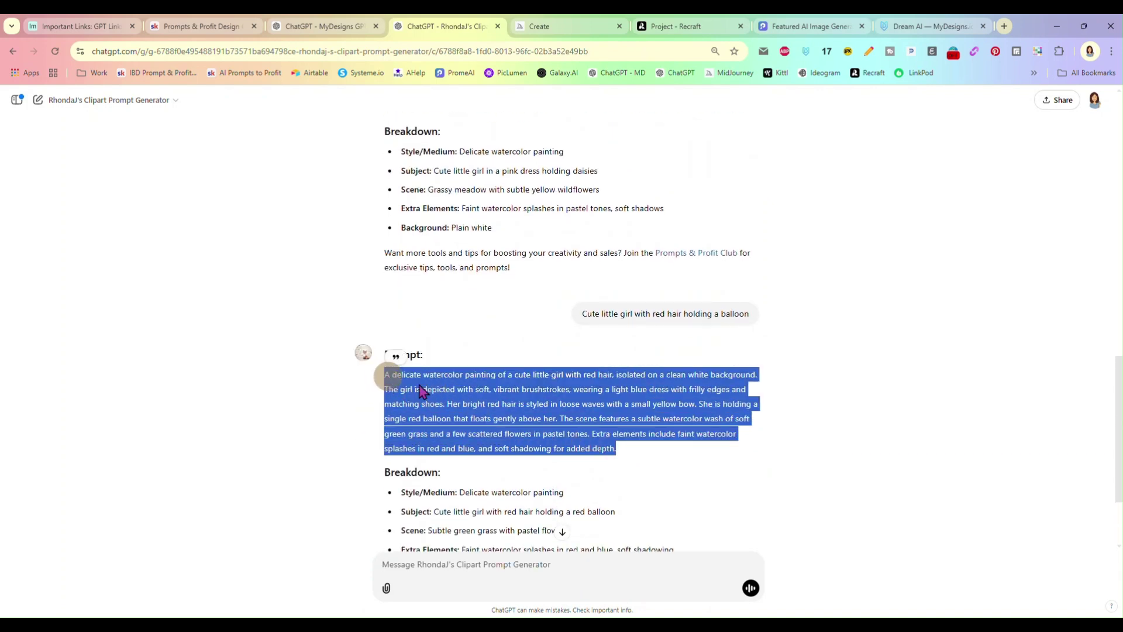
left_click(570, 26)
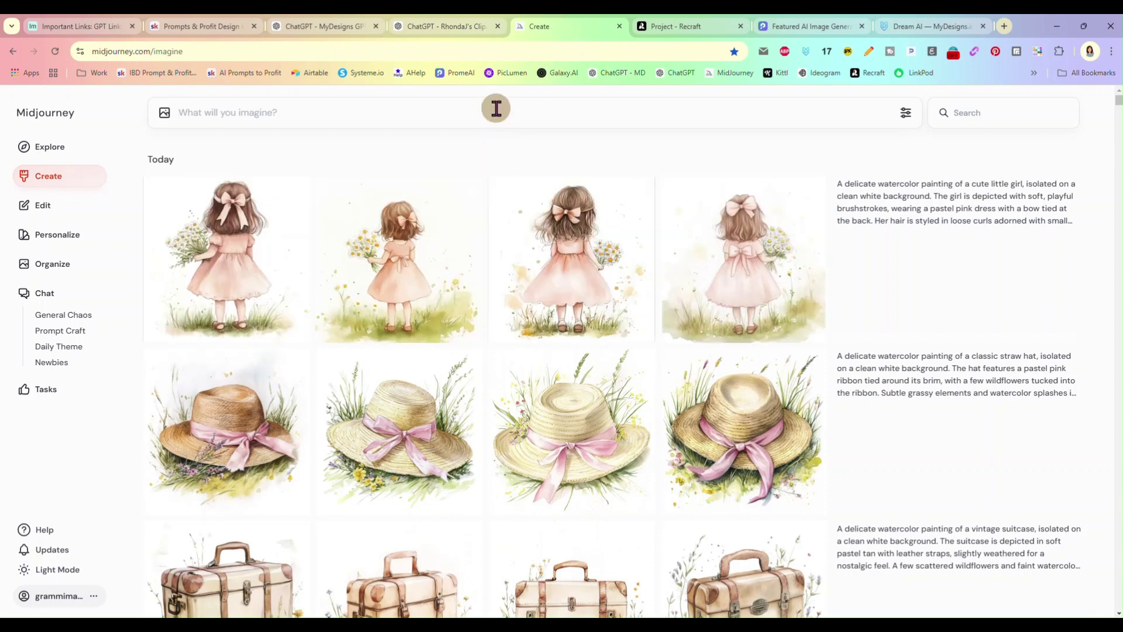
left_click(496, 108)
key("ctrl+v")
key("Return")
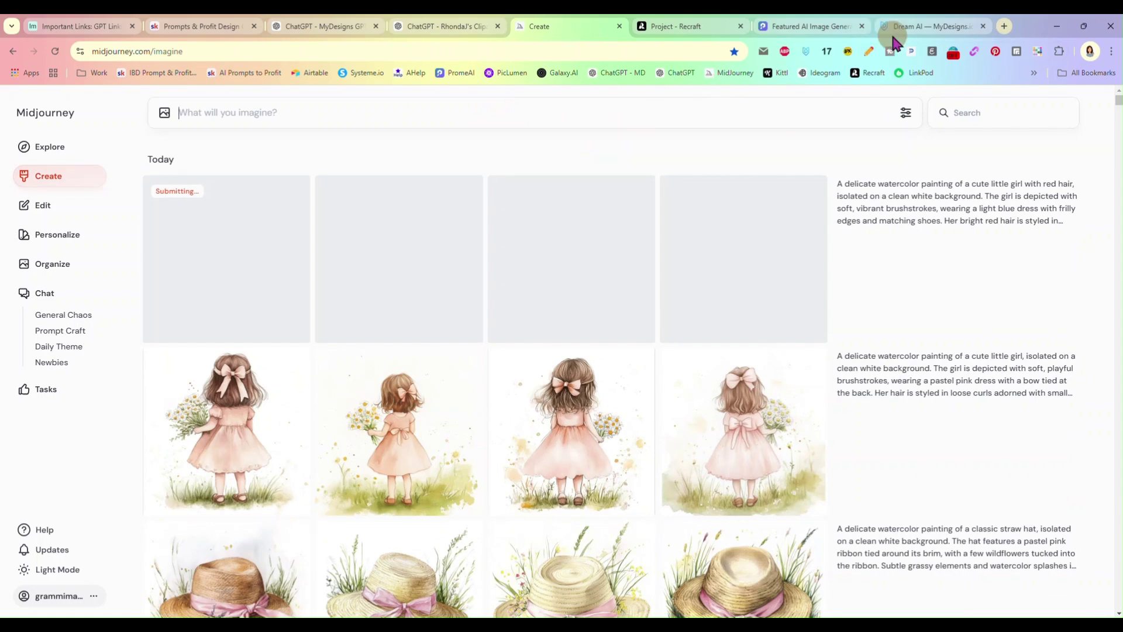
Switch to PromeAI, replace the prompt with the copied red-haired girl with balloon prompt, and generate the images.
left_click(803, 29)
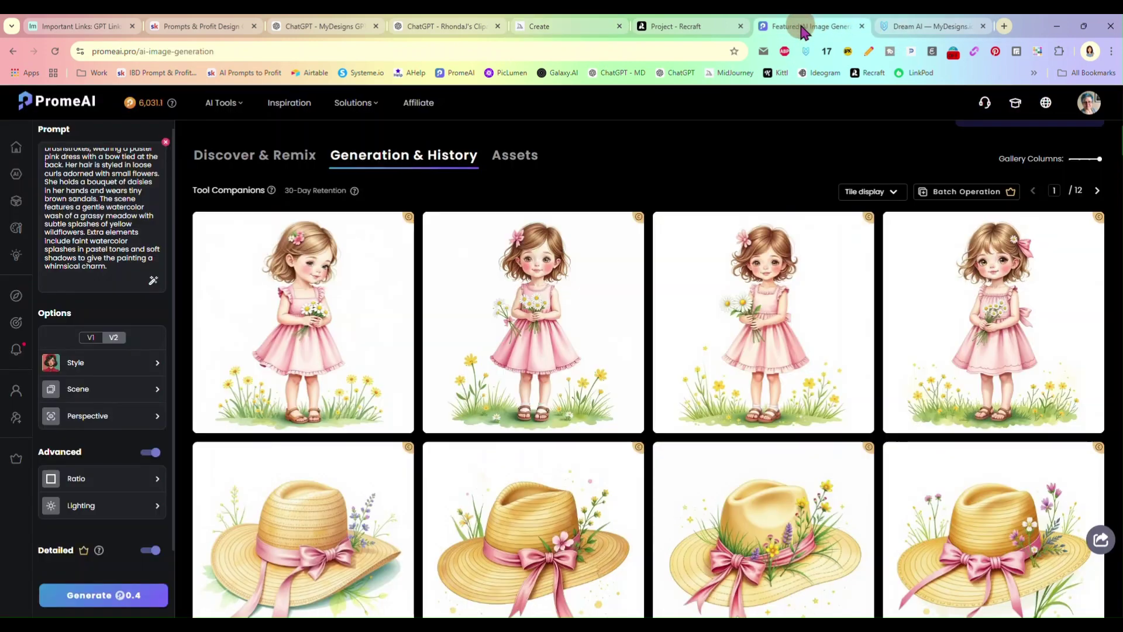
left_click(116, 215)
key("ctrl+a")
key("ctrl+v")
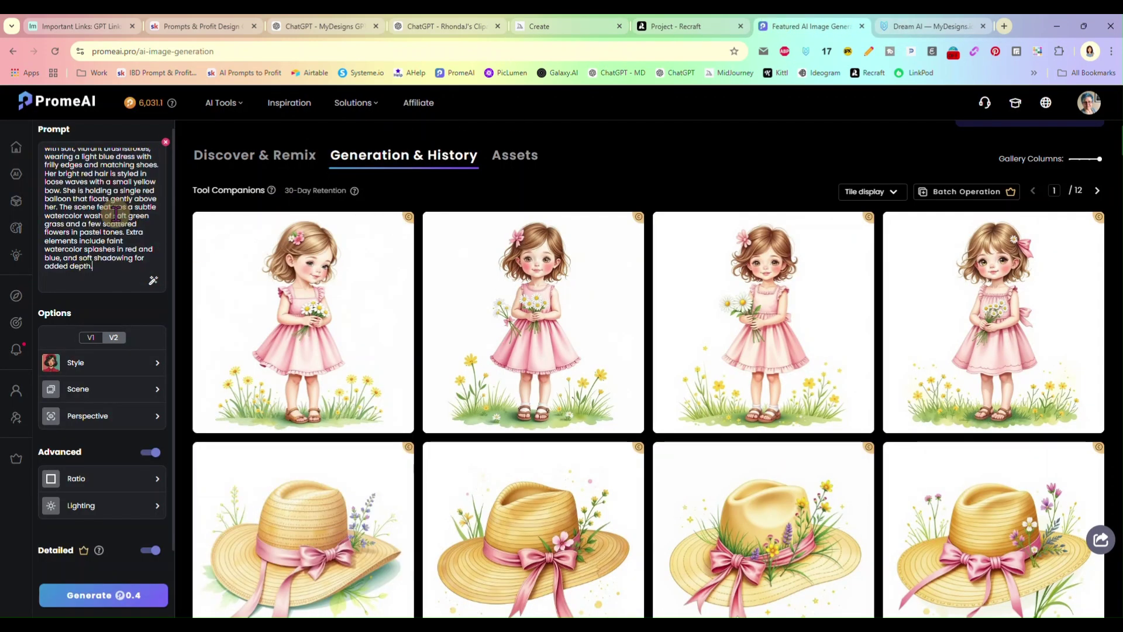
left_click(93, 595)
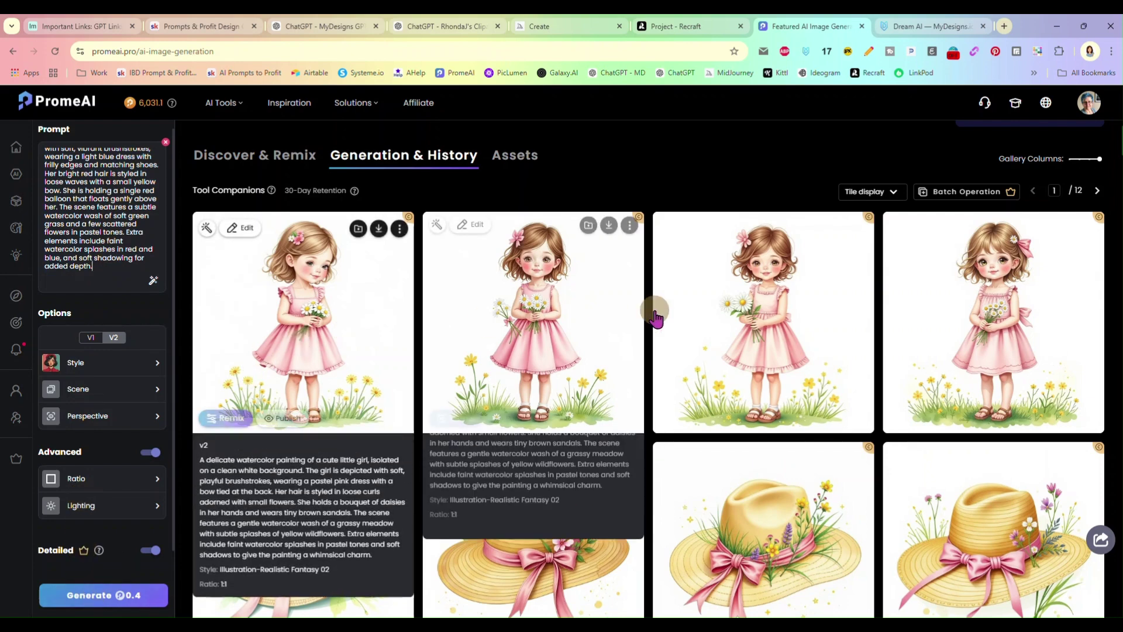
left_click(110, 594)
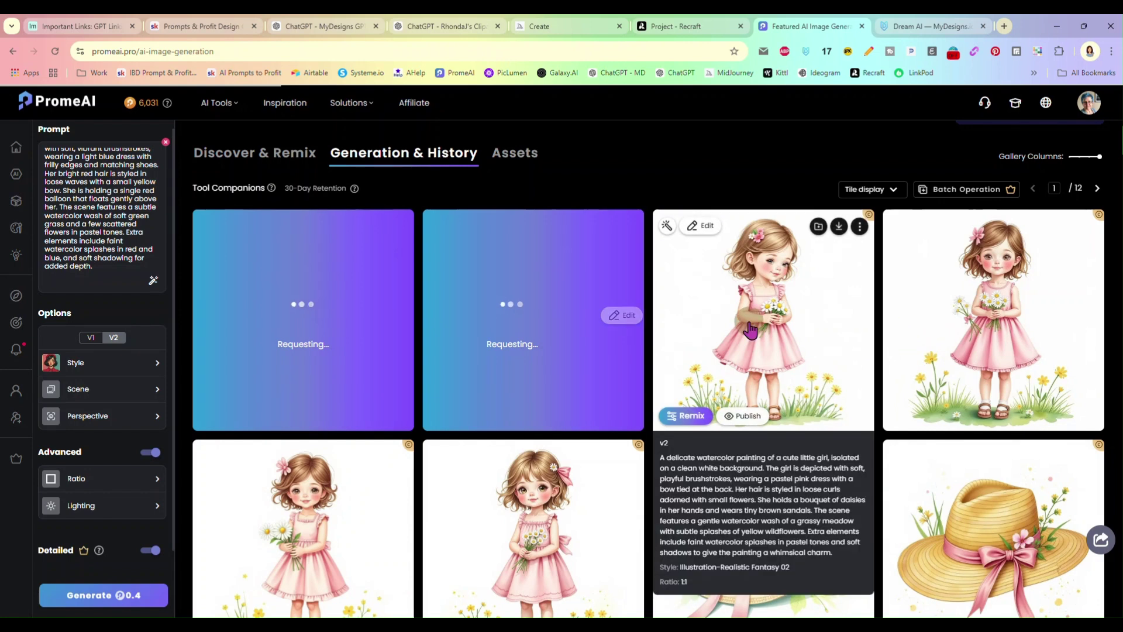
Switch to Midjourney and view all four red-haired girl with balloon images enlarged, one after another.
left_click(570, 29)
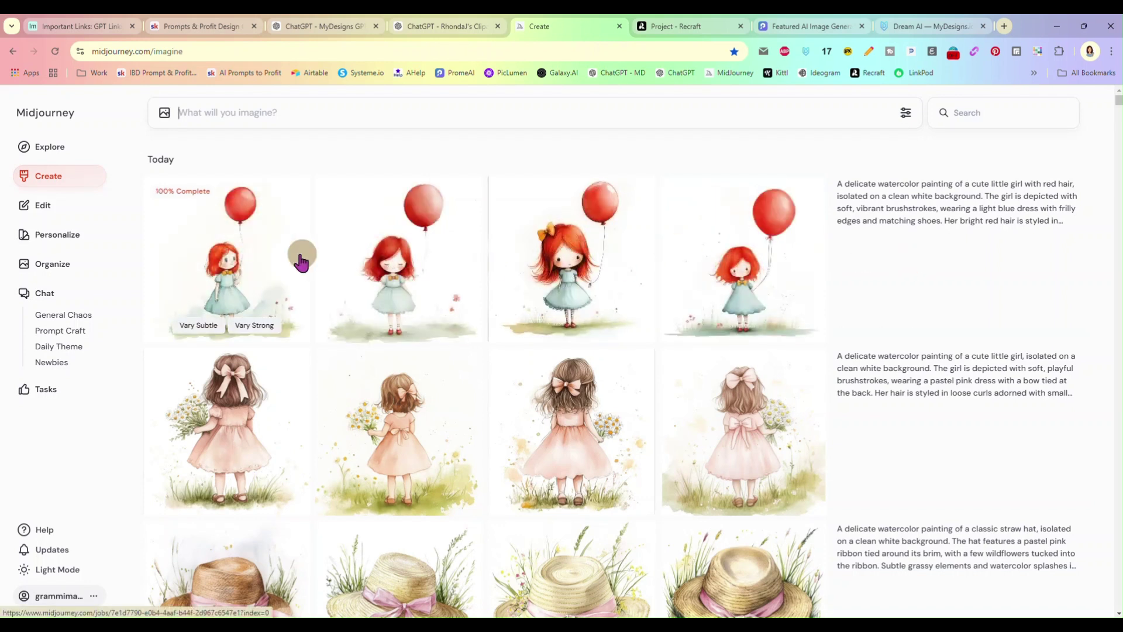
left_click(228, 253)
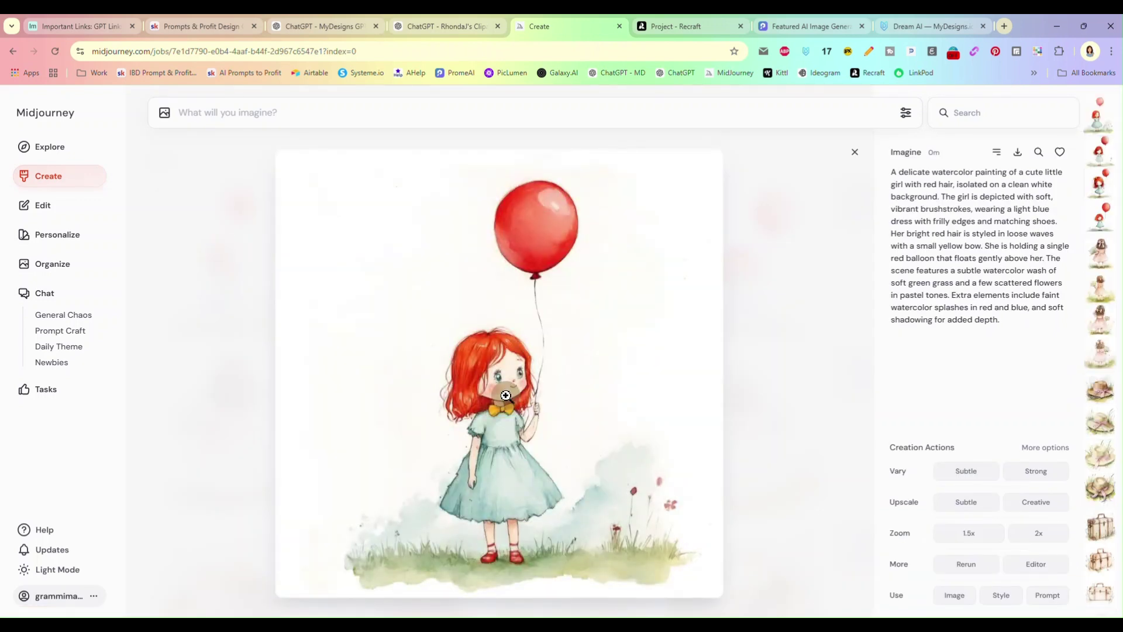
key("Right")
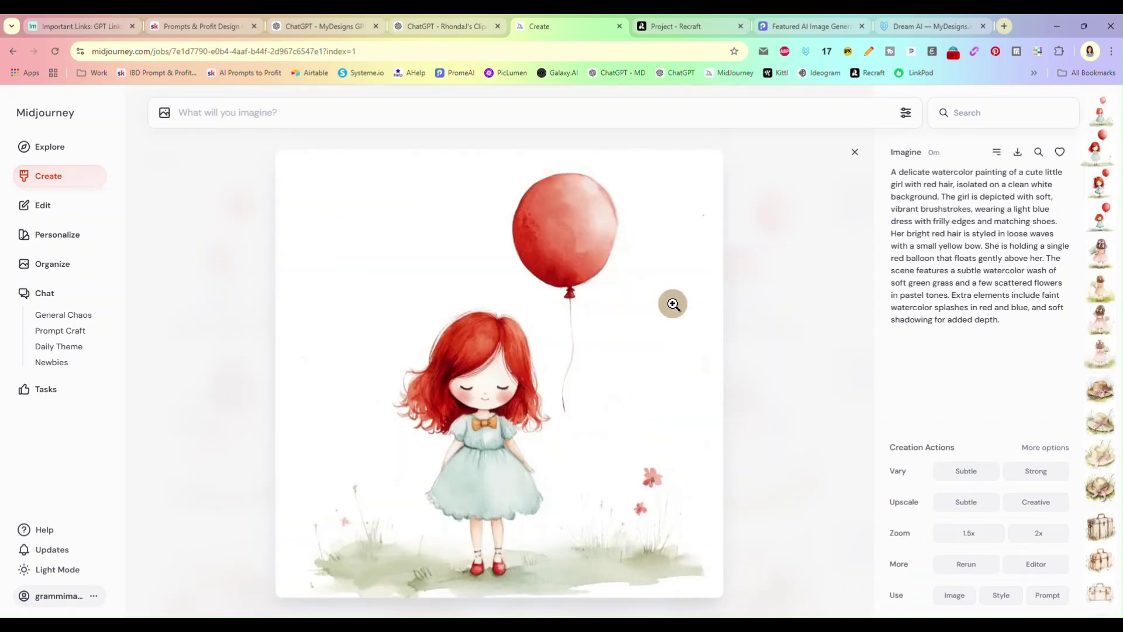
key("Right")
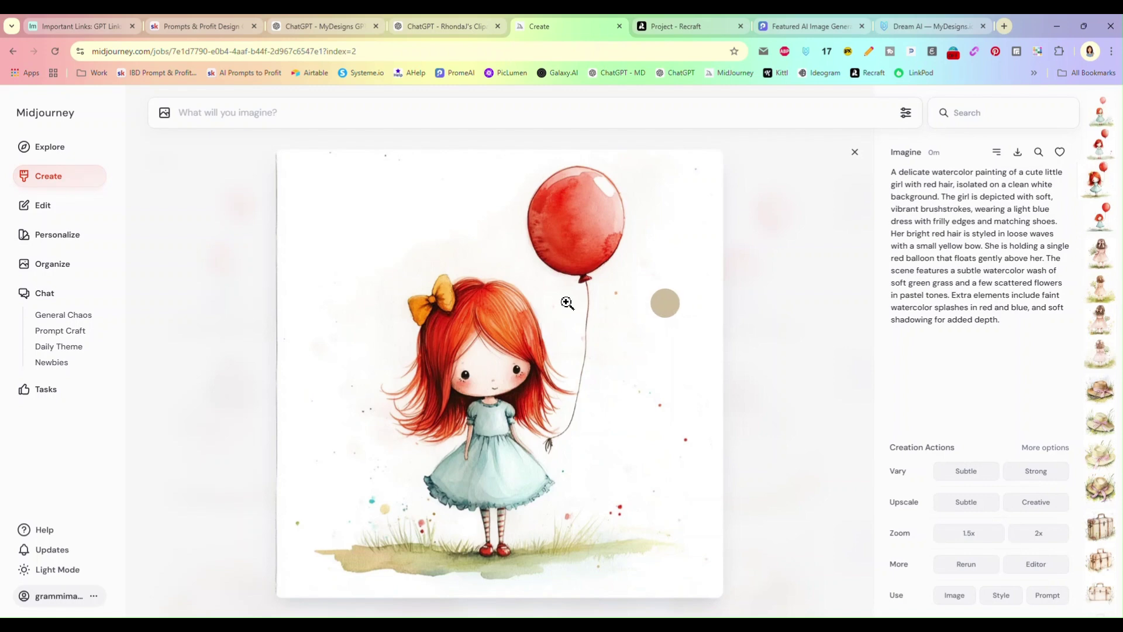
key("Right")
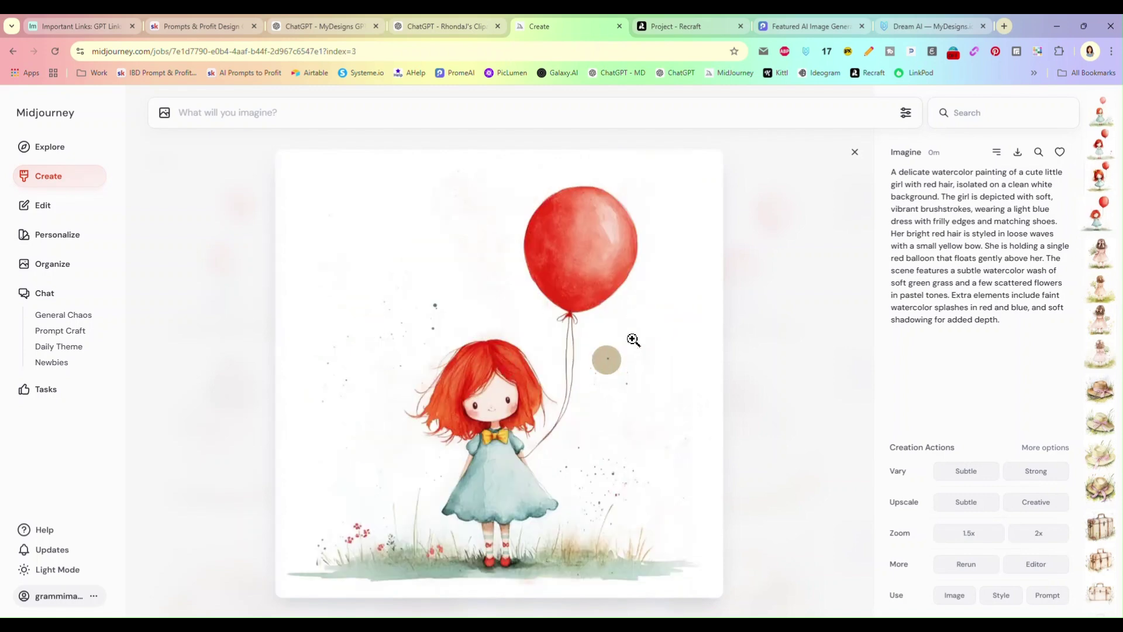
Close the enlarged balloon girl image and compare the red-haired girl results with the earlier little girl and straw hat images.
left_click(855, 151)
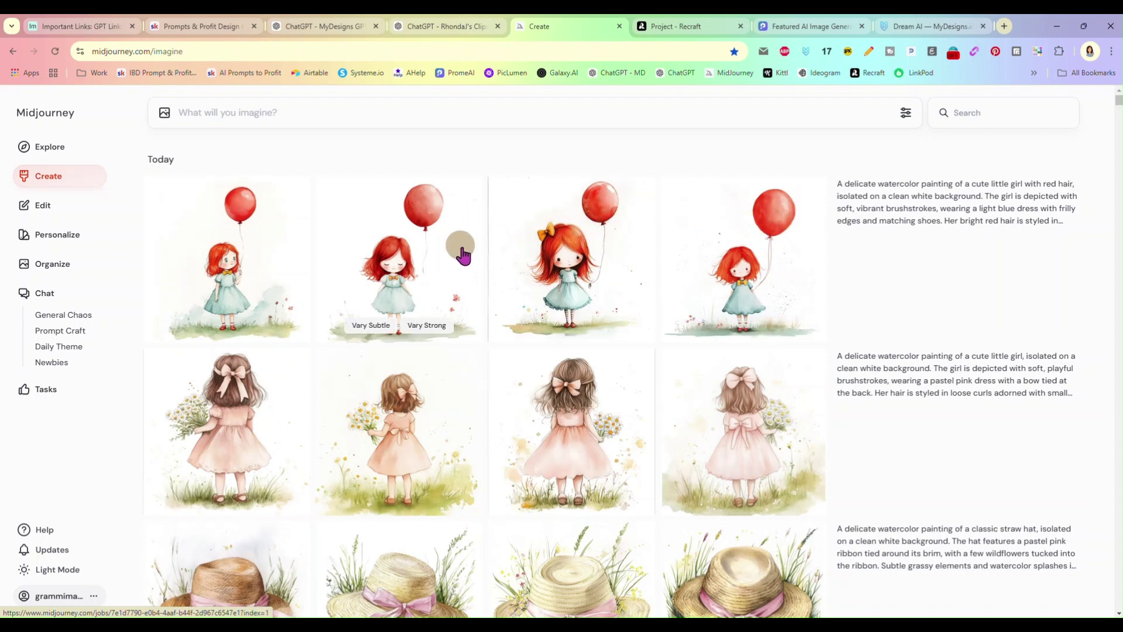
scroll(462, 257, "down", 1)
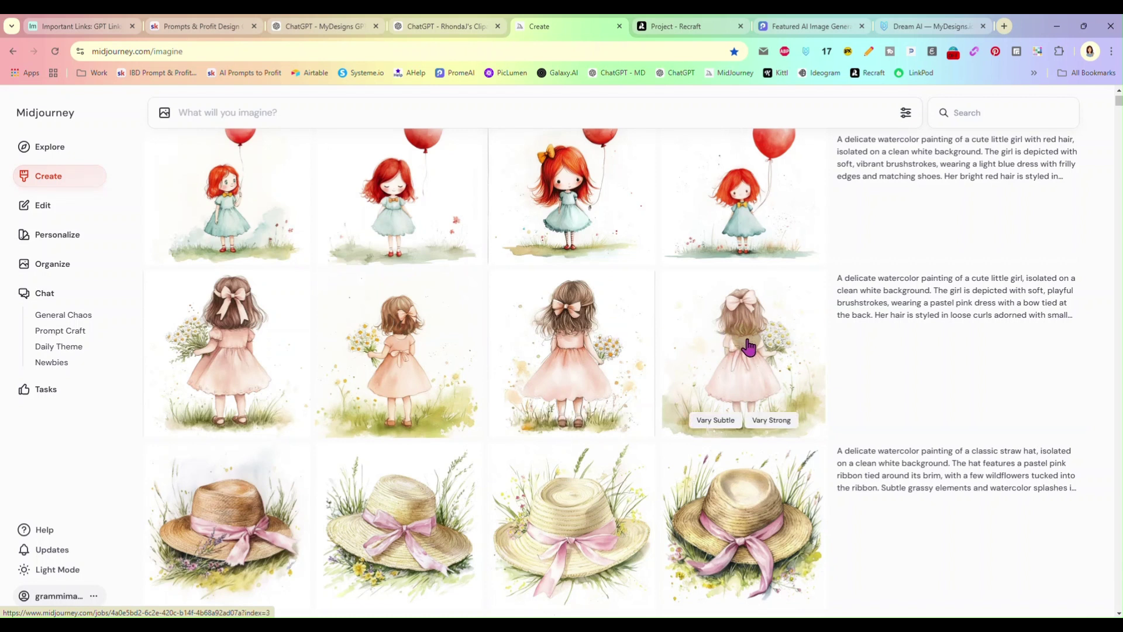
scroll(749, 347, "up", 2)
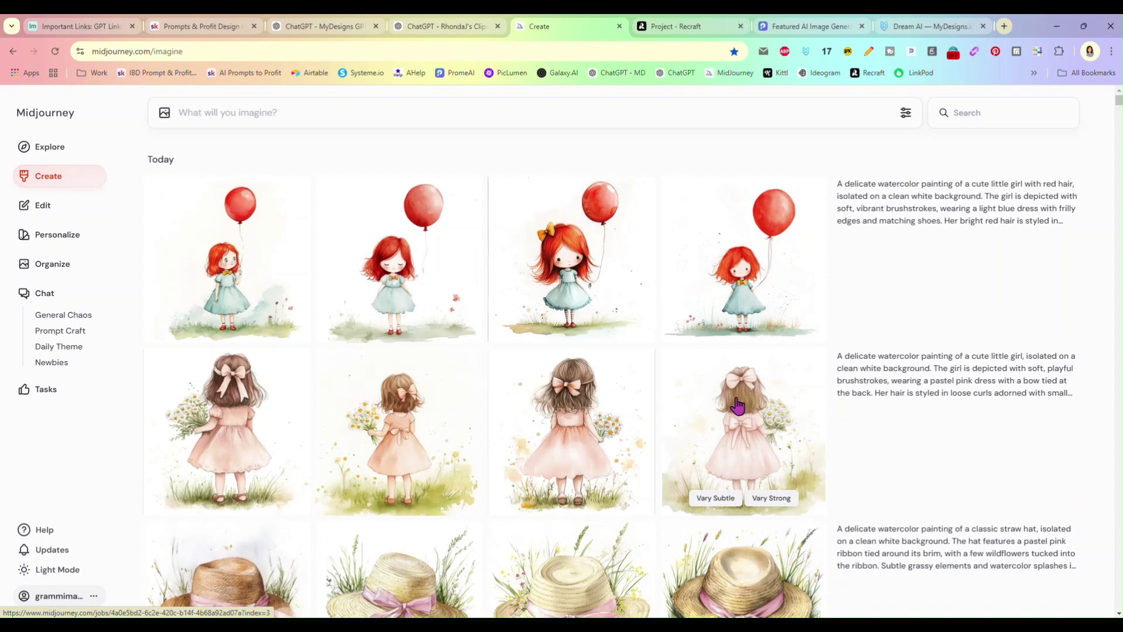
Switch to the Clipart Prompt Generator GPT in ChatGPT and review the generated prompts and breakdowns for both little girl requests.
left_click(431, 25)
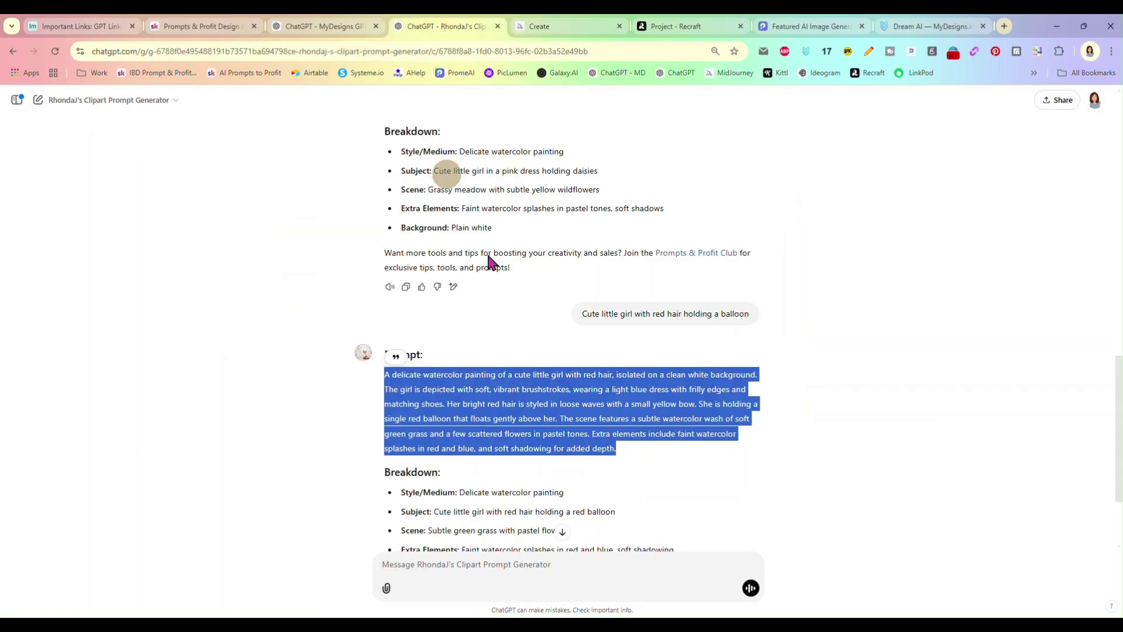
left_click(802, 365)
scroll(786, 351, "down", 2)
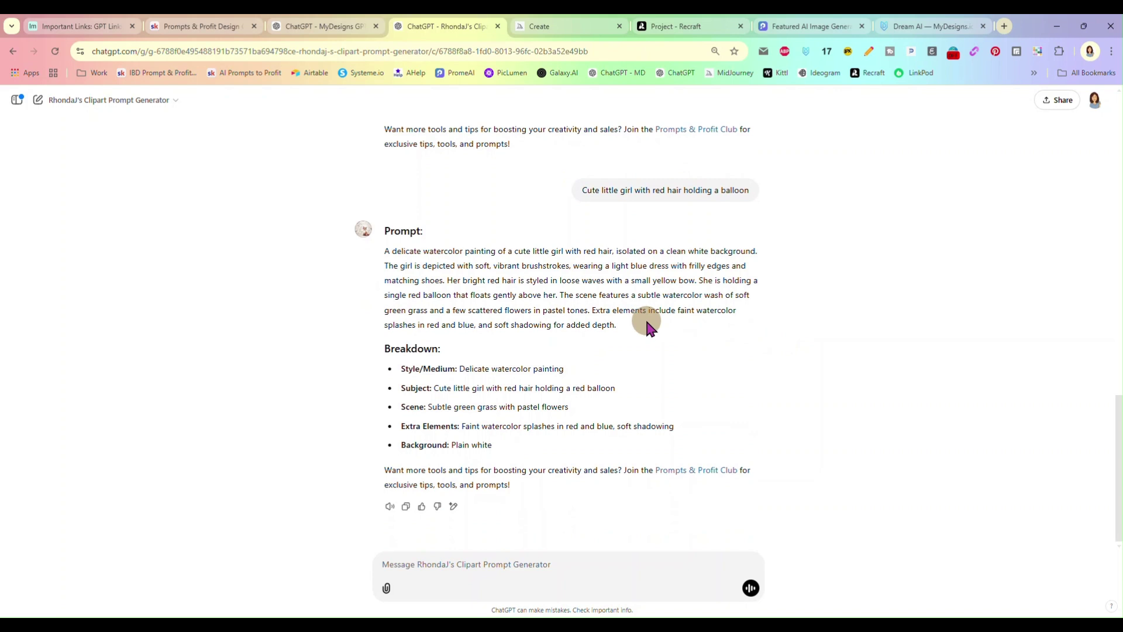
scroll(649, 319, "up", 5)
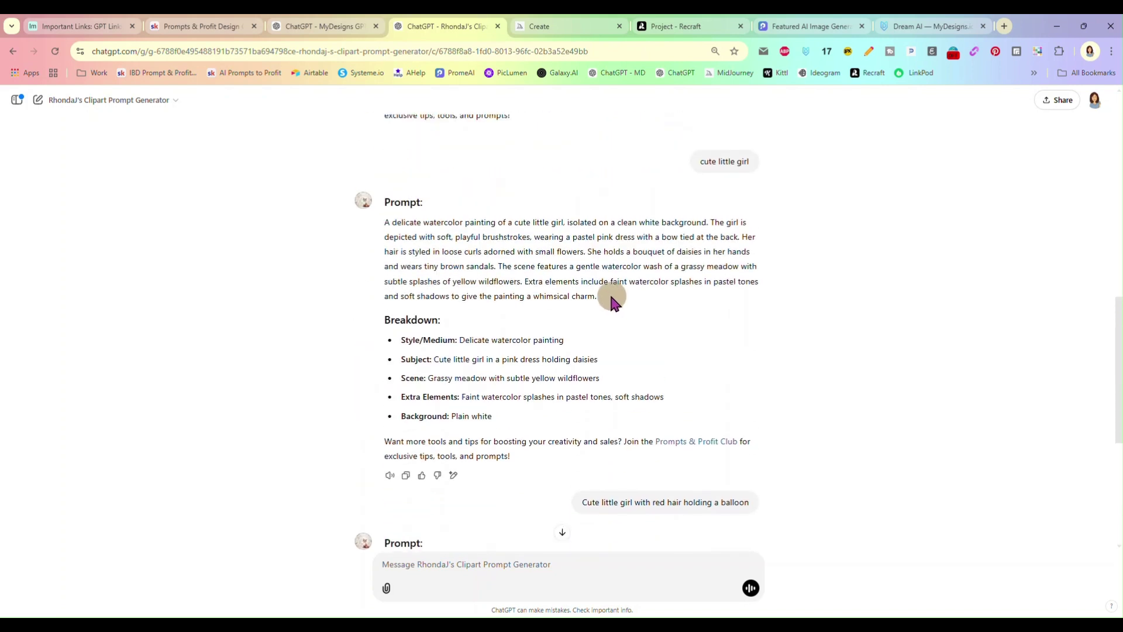
scroll(781, 327, "down", 4)
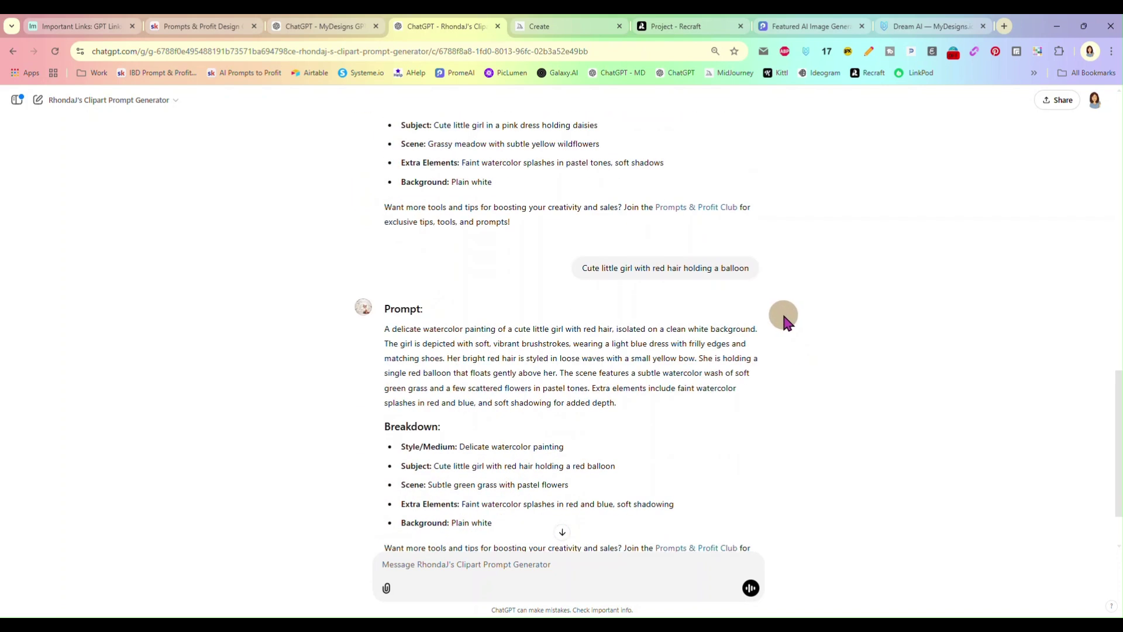